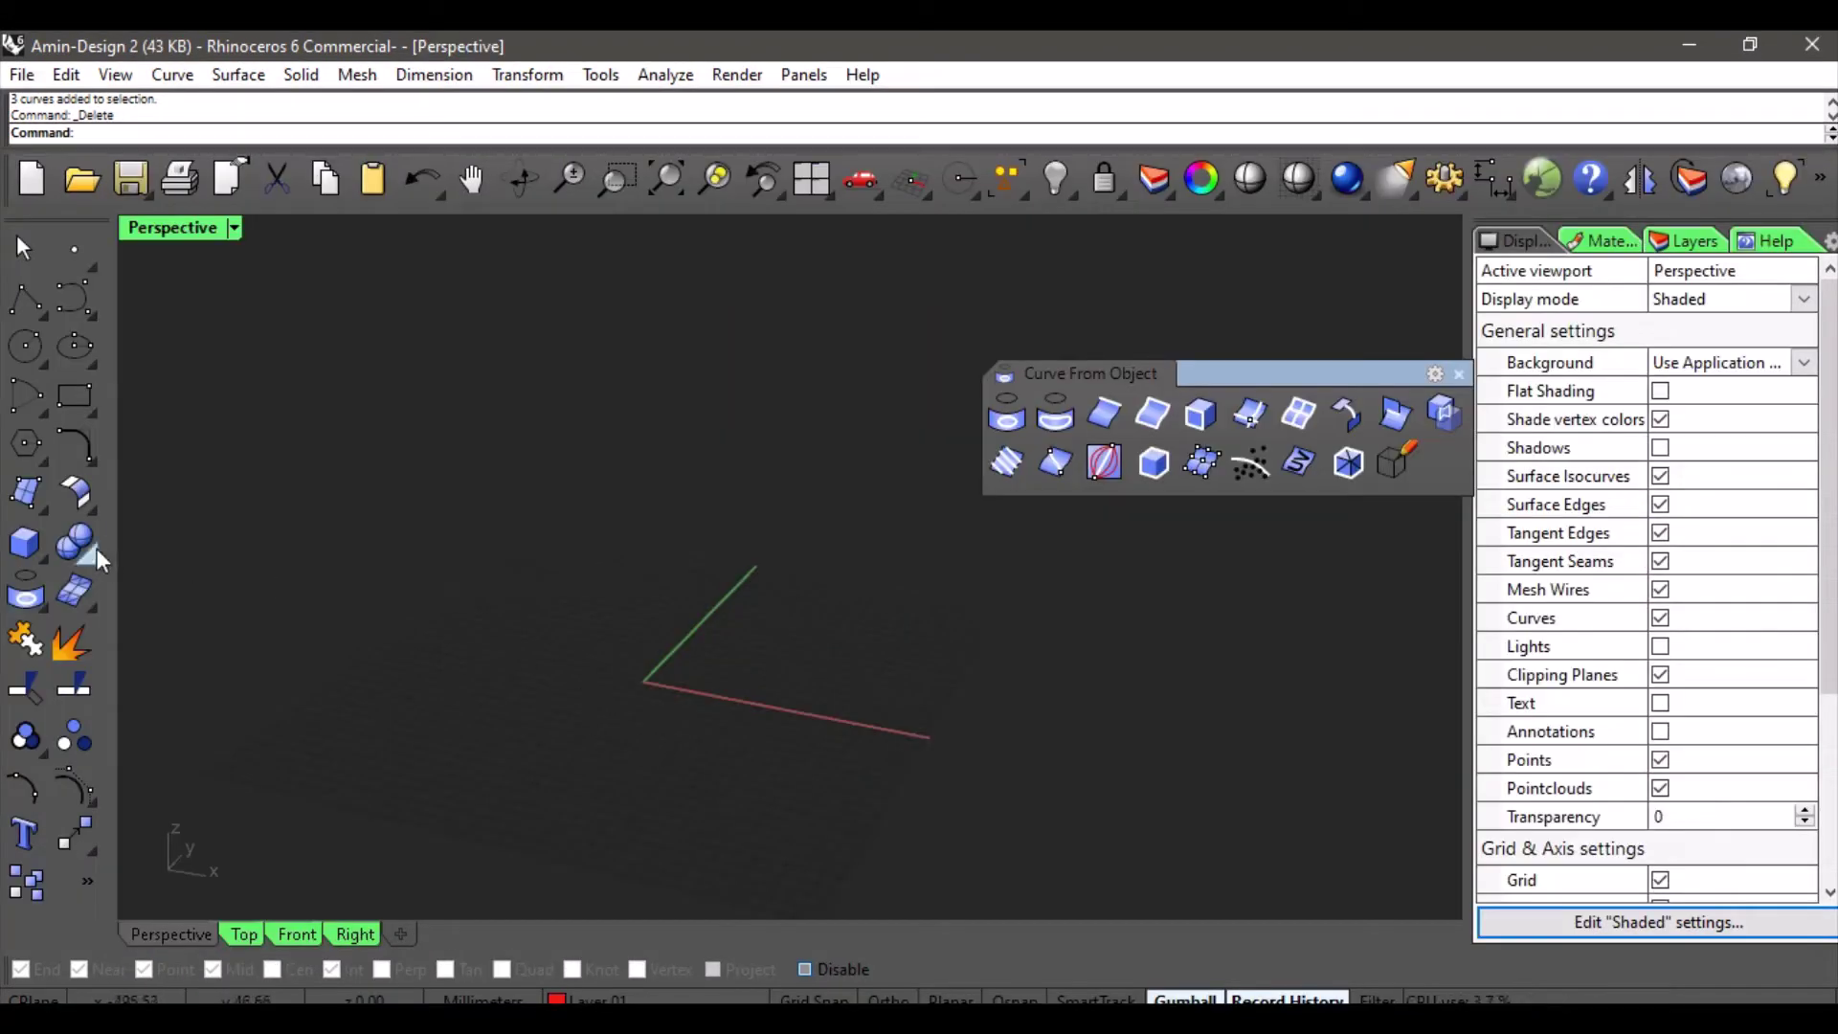
- Make Layer 04 the current layer and create a cube-like box on the construction plane beside the origin
{"action": "left_click", "coordinate": [563, 992]}
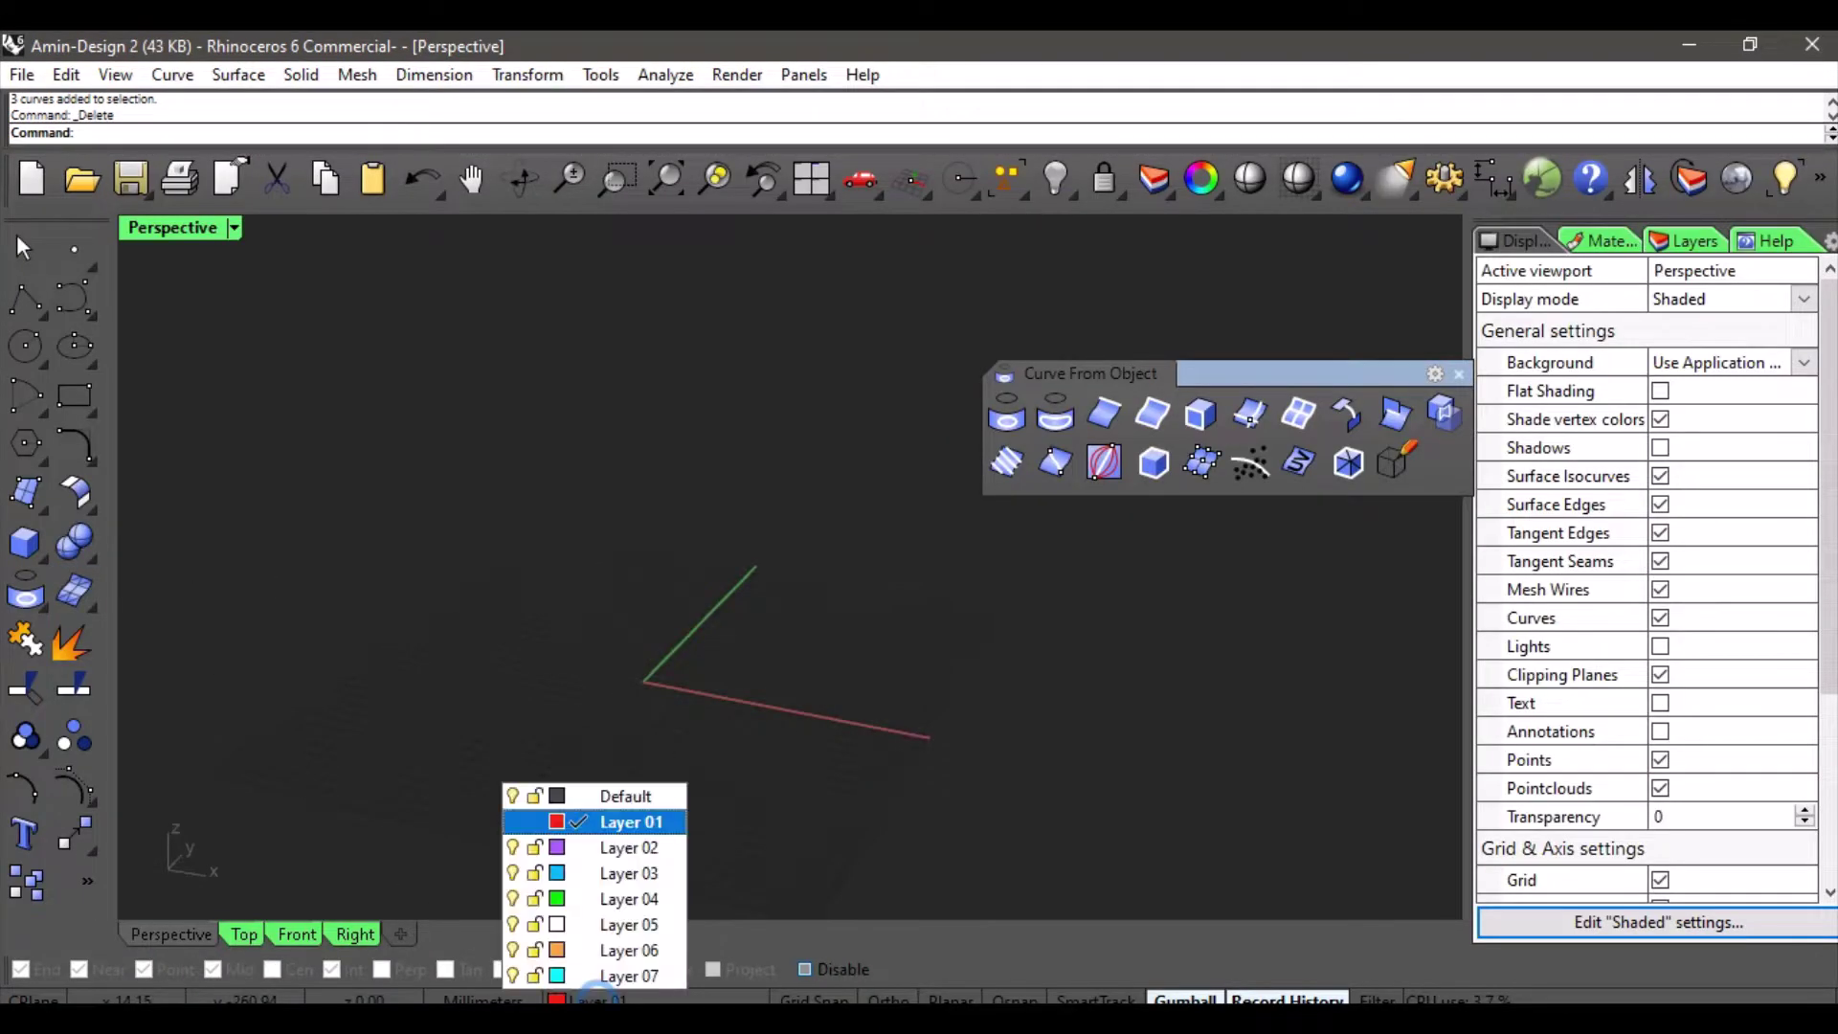
{"action": "left_click", "coordinate": [611, 901]}
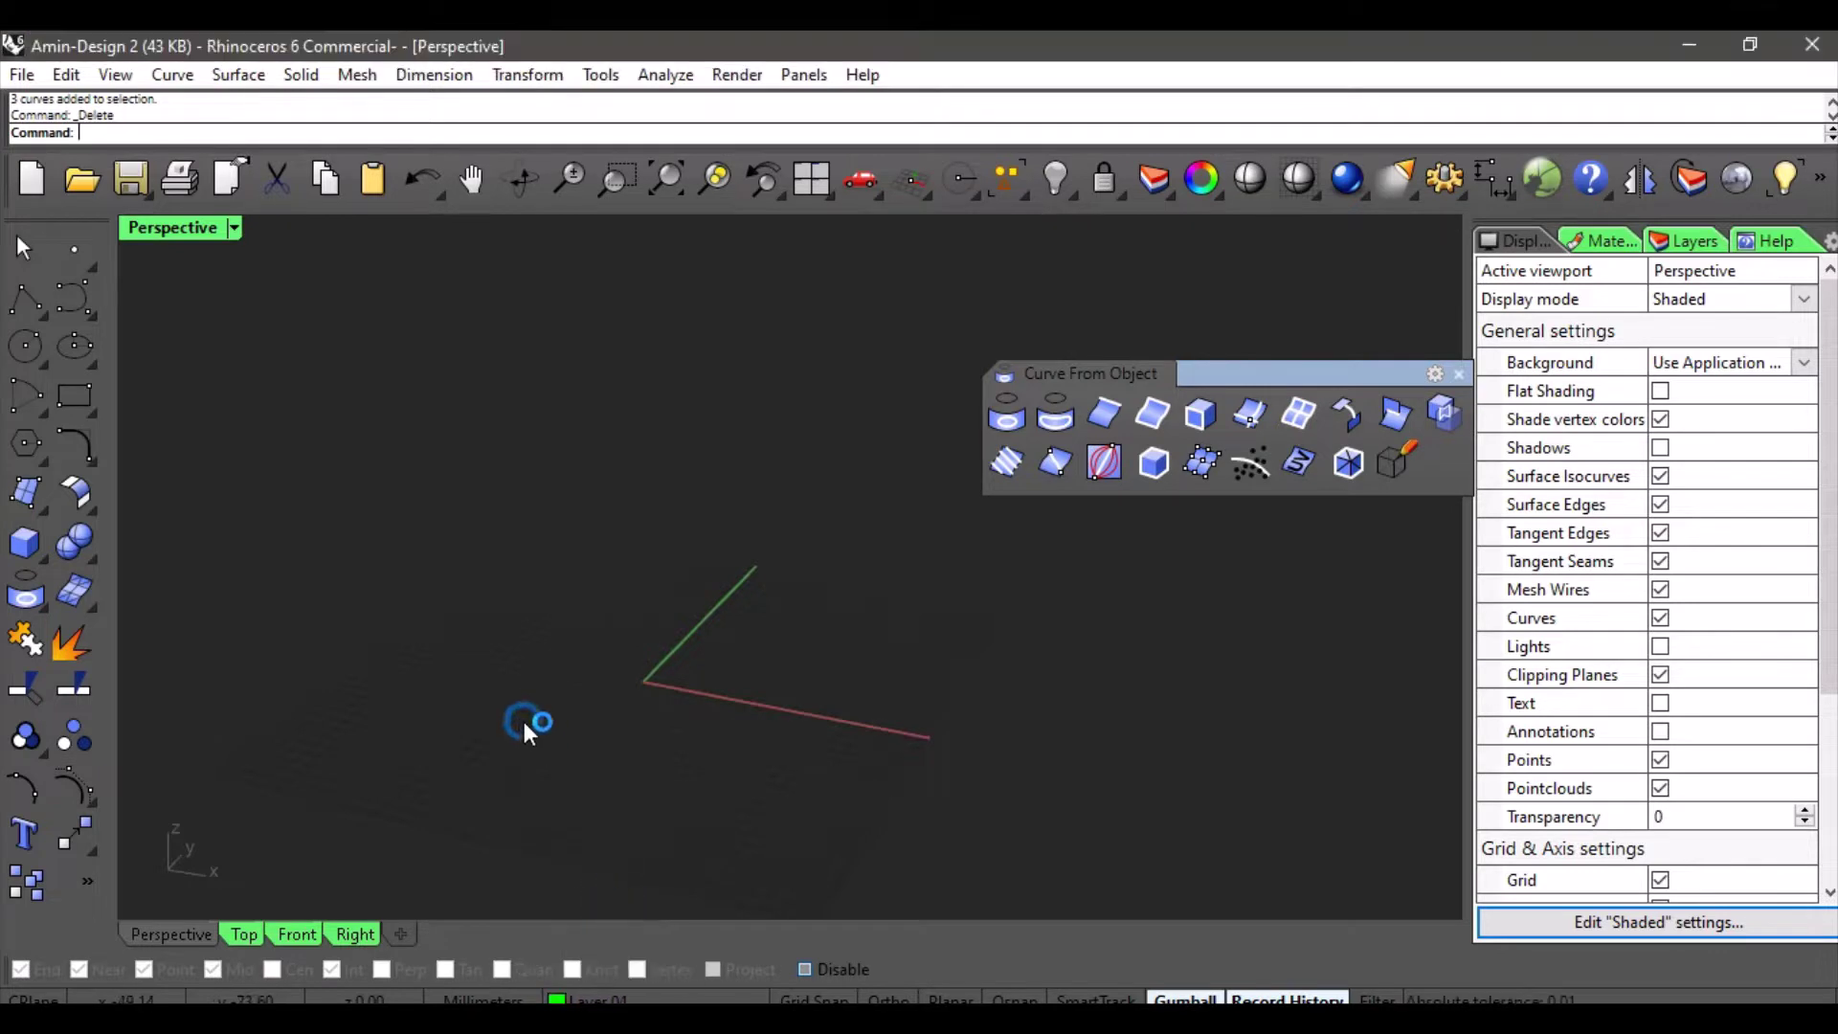
{"action": "left_click", "coordinate": [24, 542]}
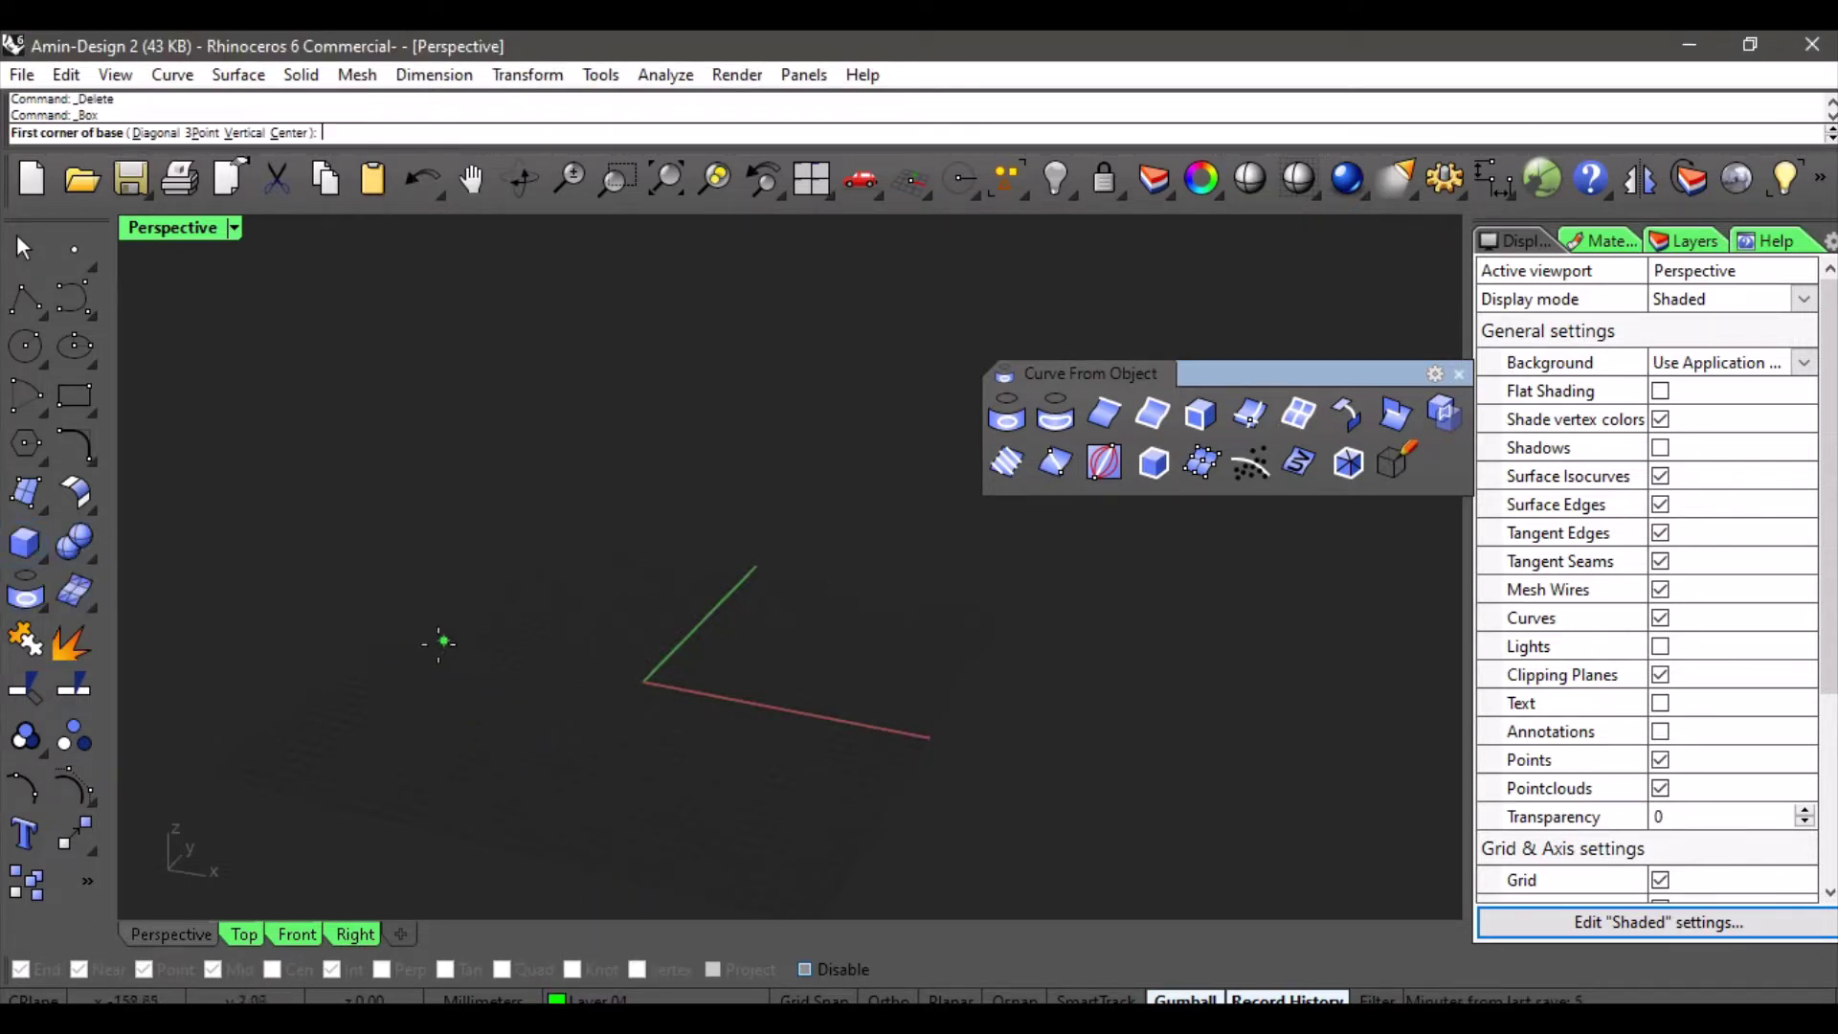
{"action": "left_click", "coordinate": [428, 654]}
{"action": "left_click", "coordinate": [669, 605]}
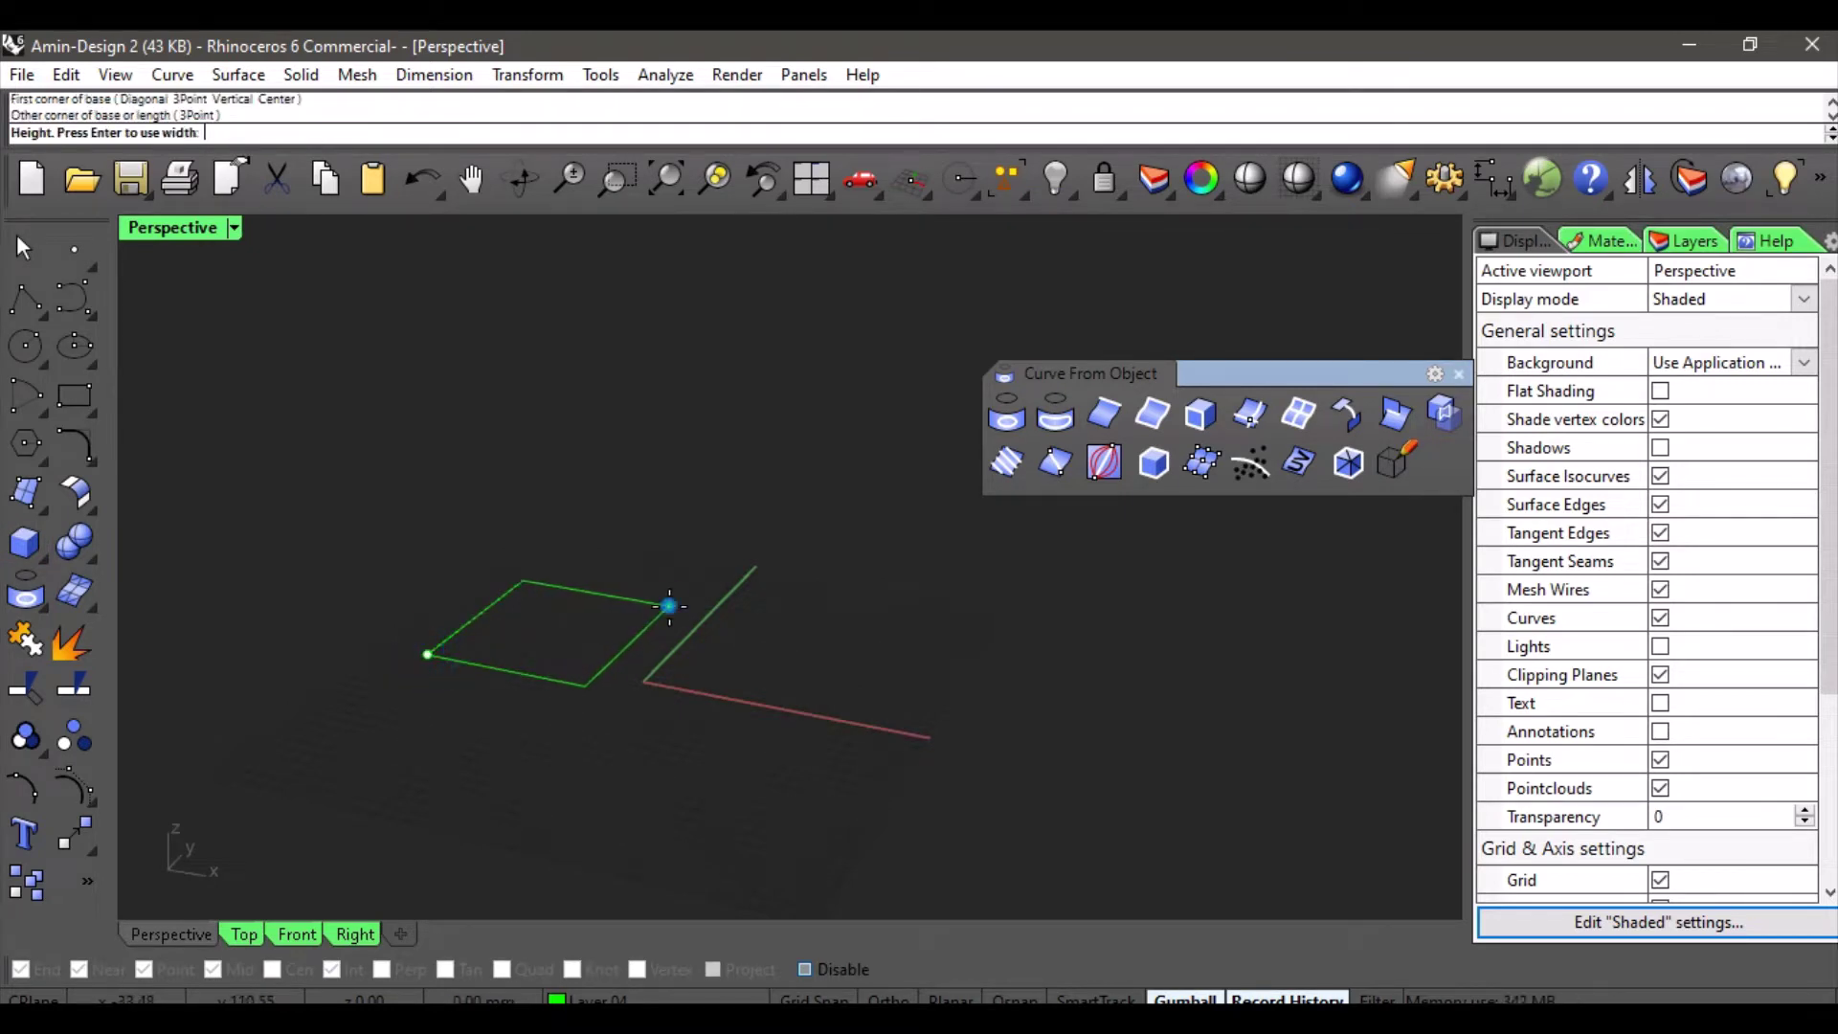
{"action": "left_click", "coordinate": [690, 431]}
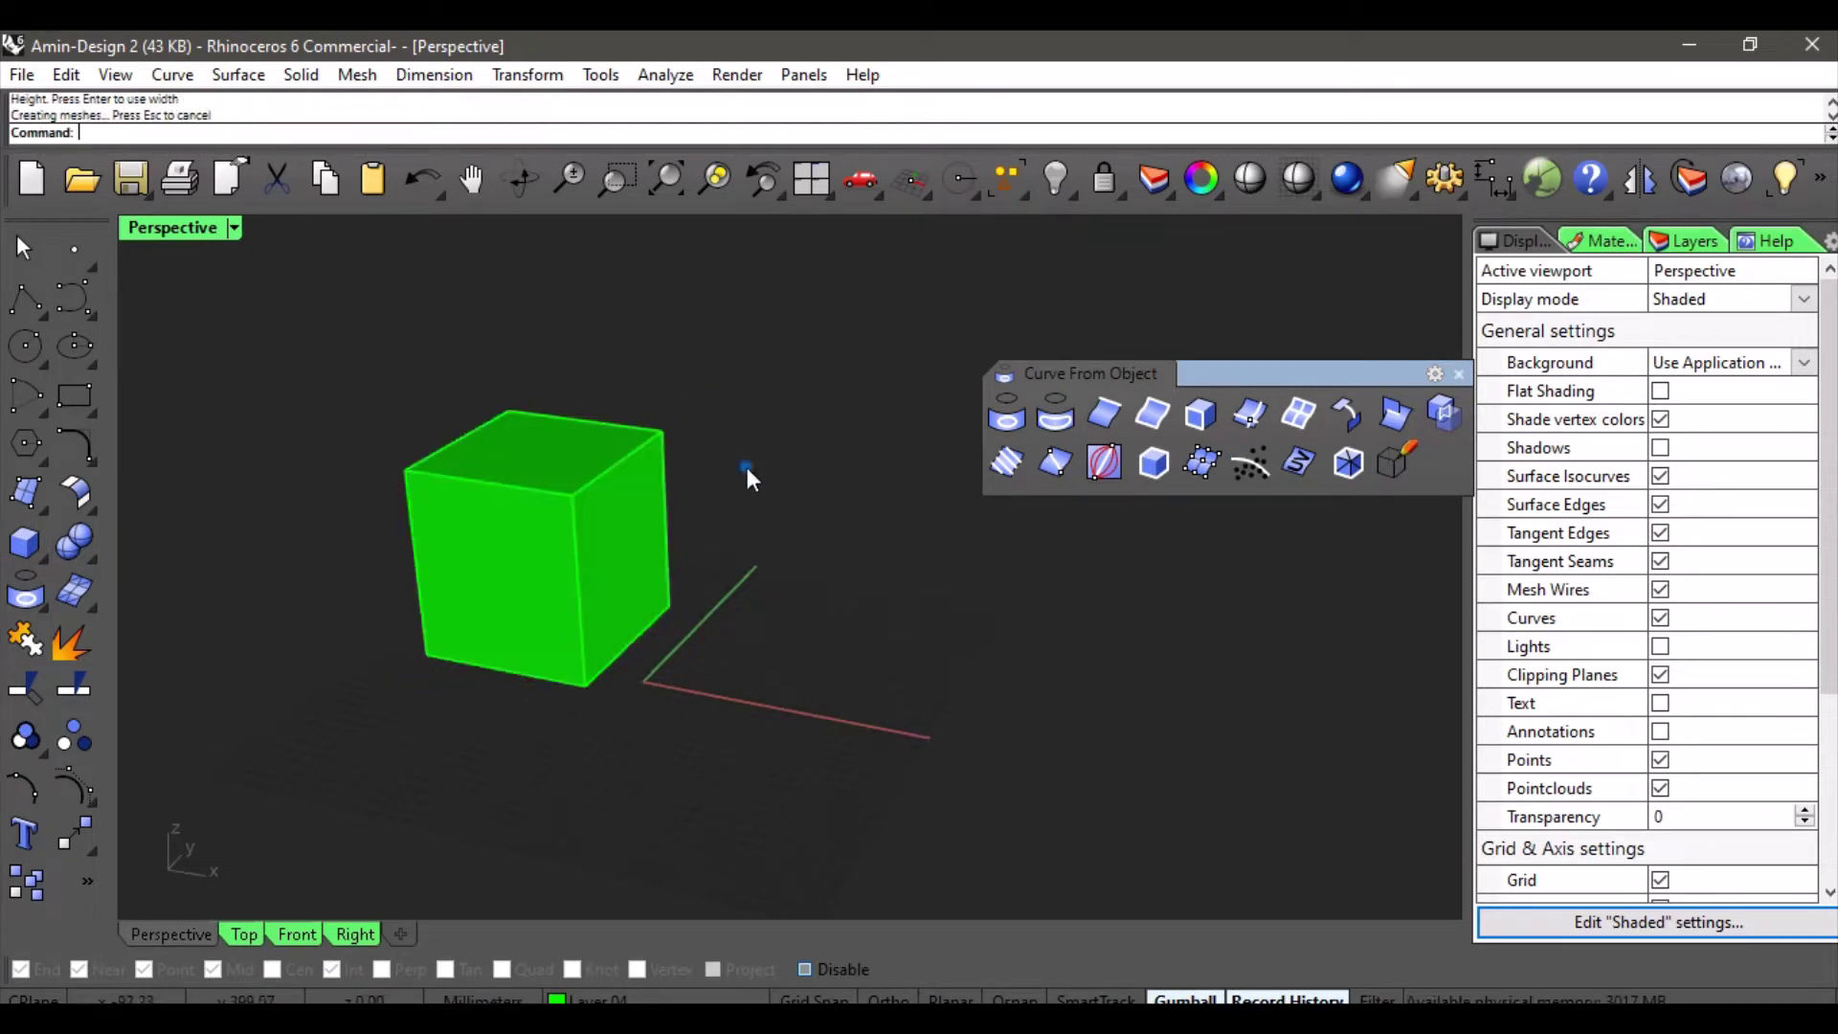
- Move the green box slightly upward and deselect it
{"action": "left_click", "coordinate": [630, 520]}
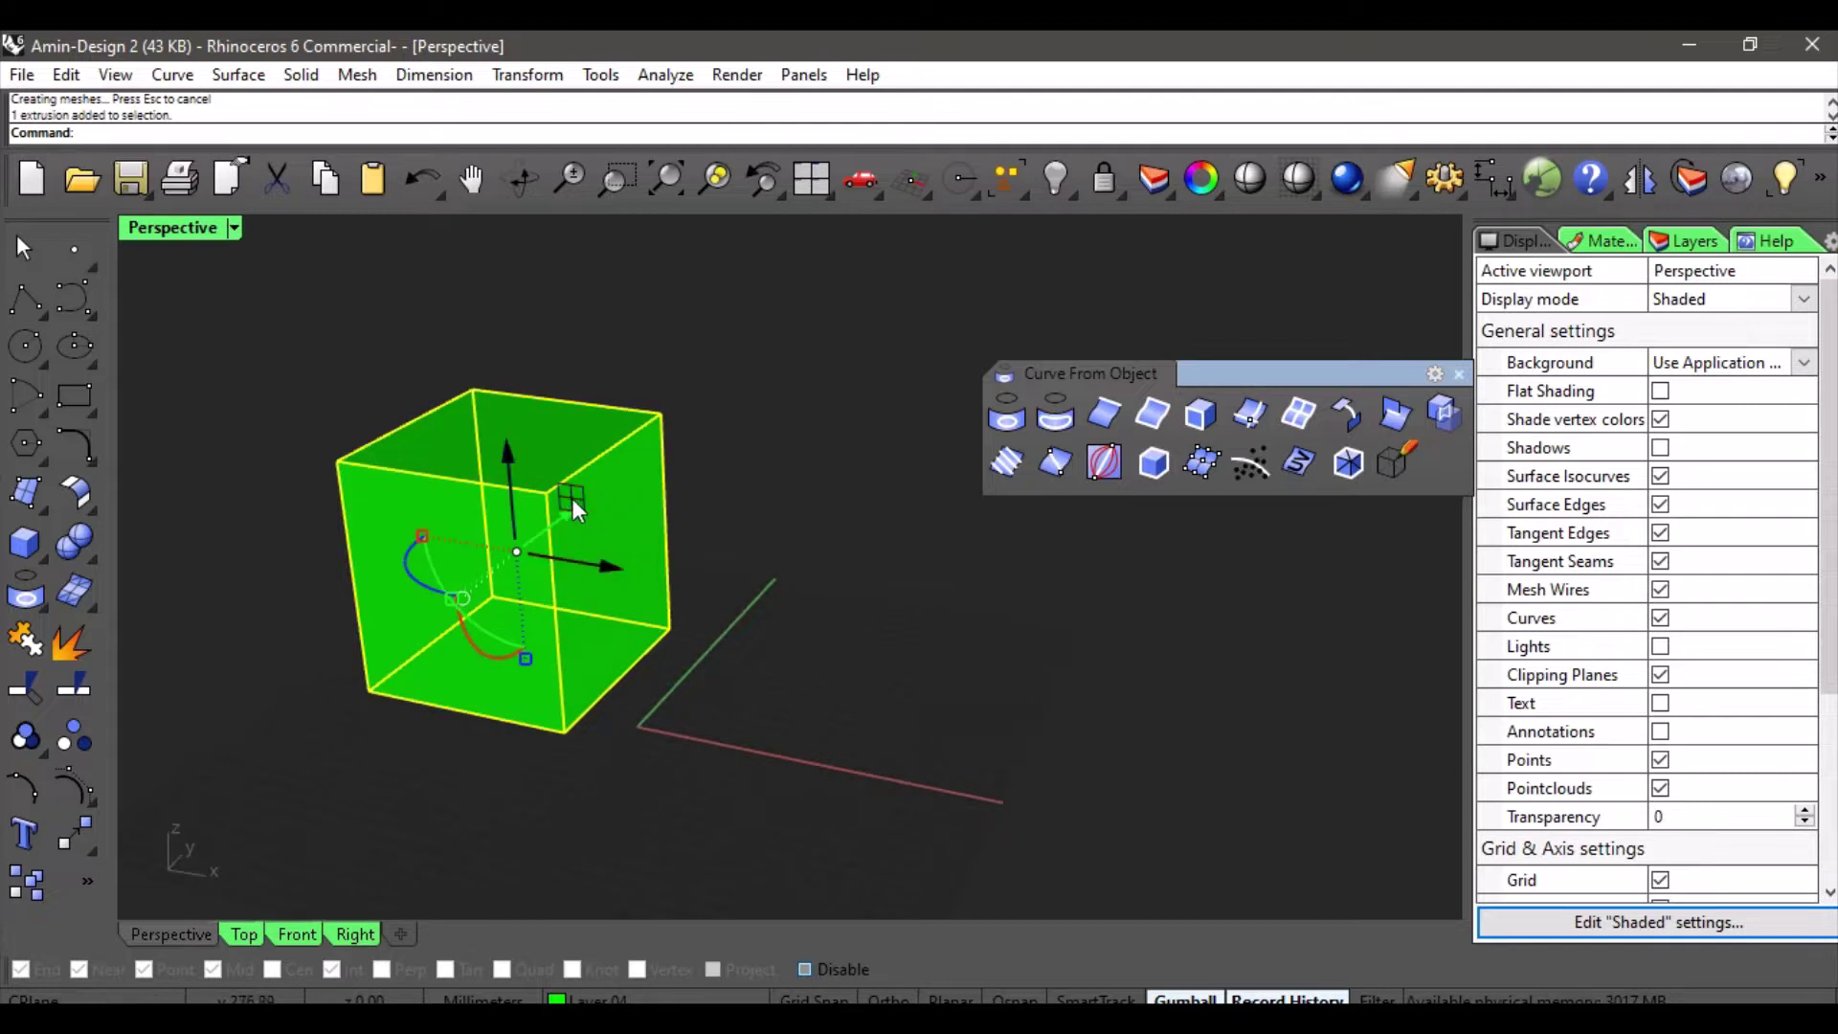
{"action": "left_click_drag", "start_coordinate": [572, 497], "coordinate": [585, 446]}
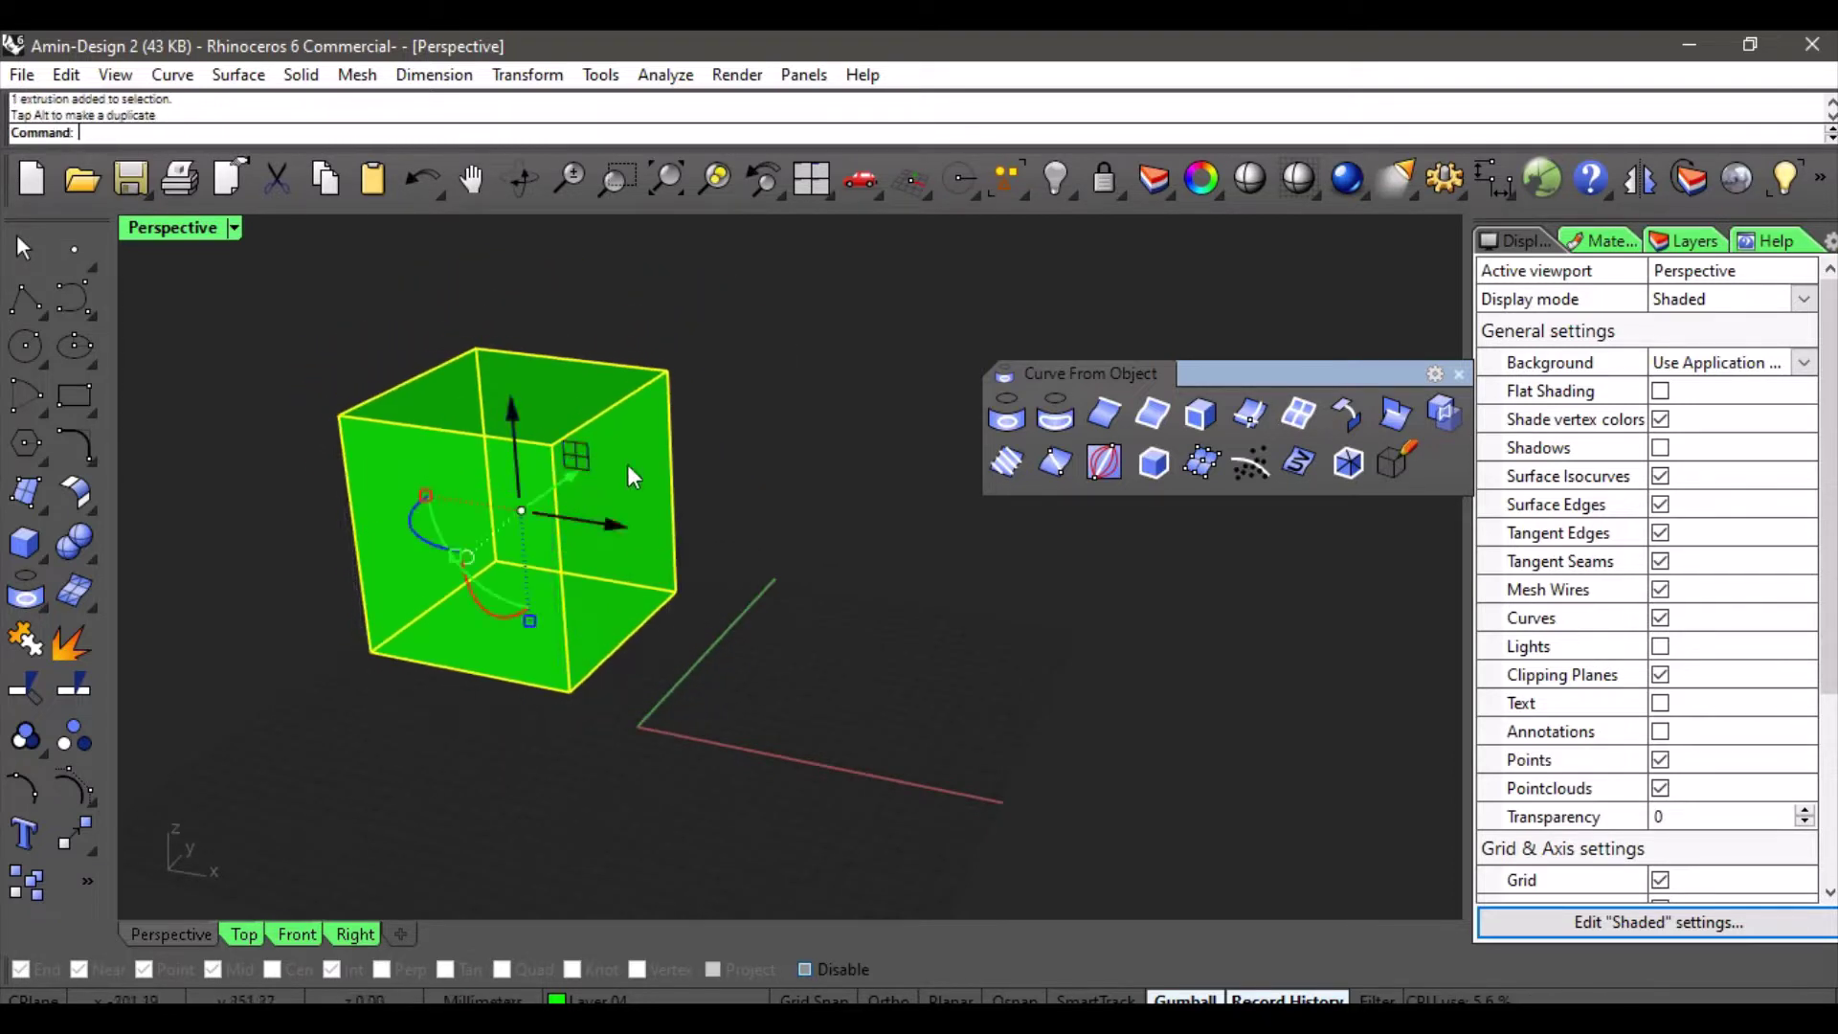
{"action": "left_click", "coordinate": [754, 485]}
{"action": "right_click_drag", "start_coordinate": [768, 475], "coordinate": [705, 554], "text": "shift"}
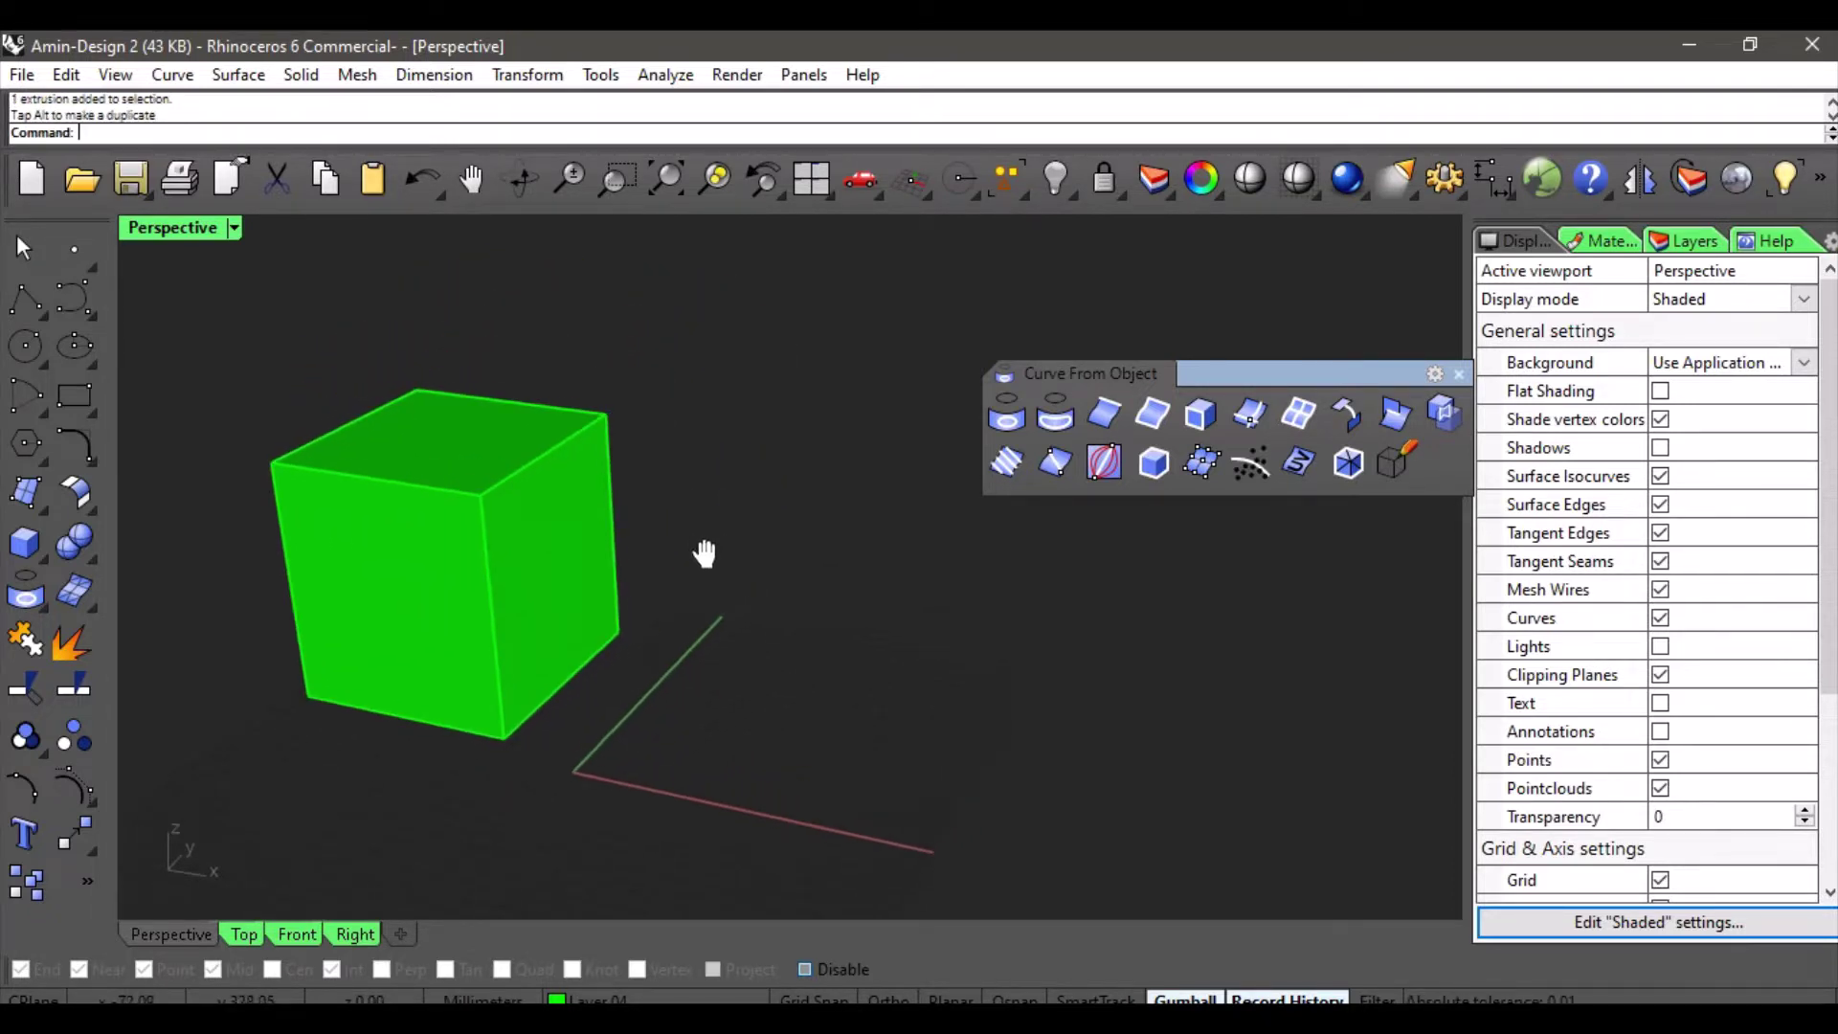
{"action": "right_click_drag", "start_coordinate": [661, 486], "coordinate": [705, 521], "text": "shift"}
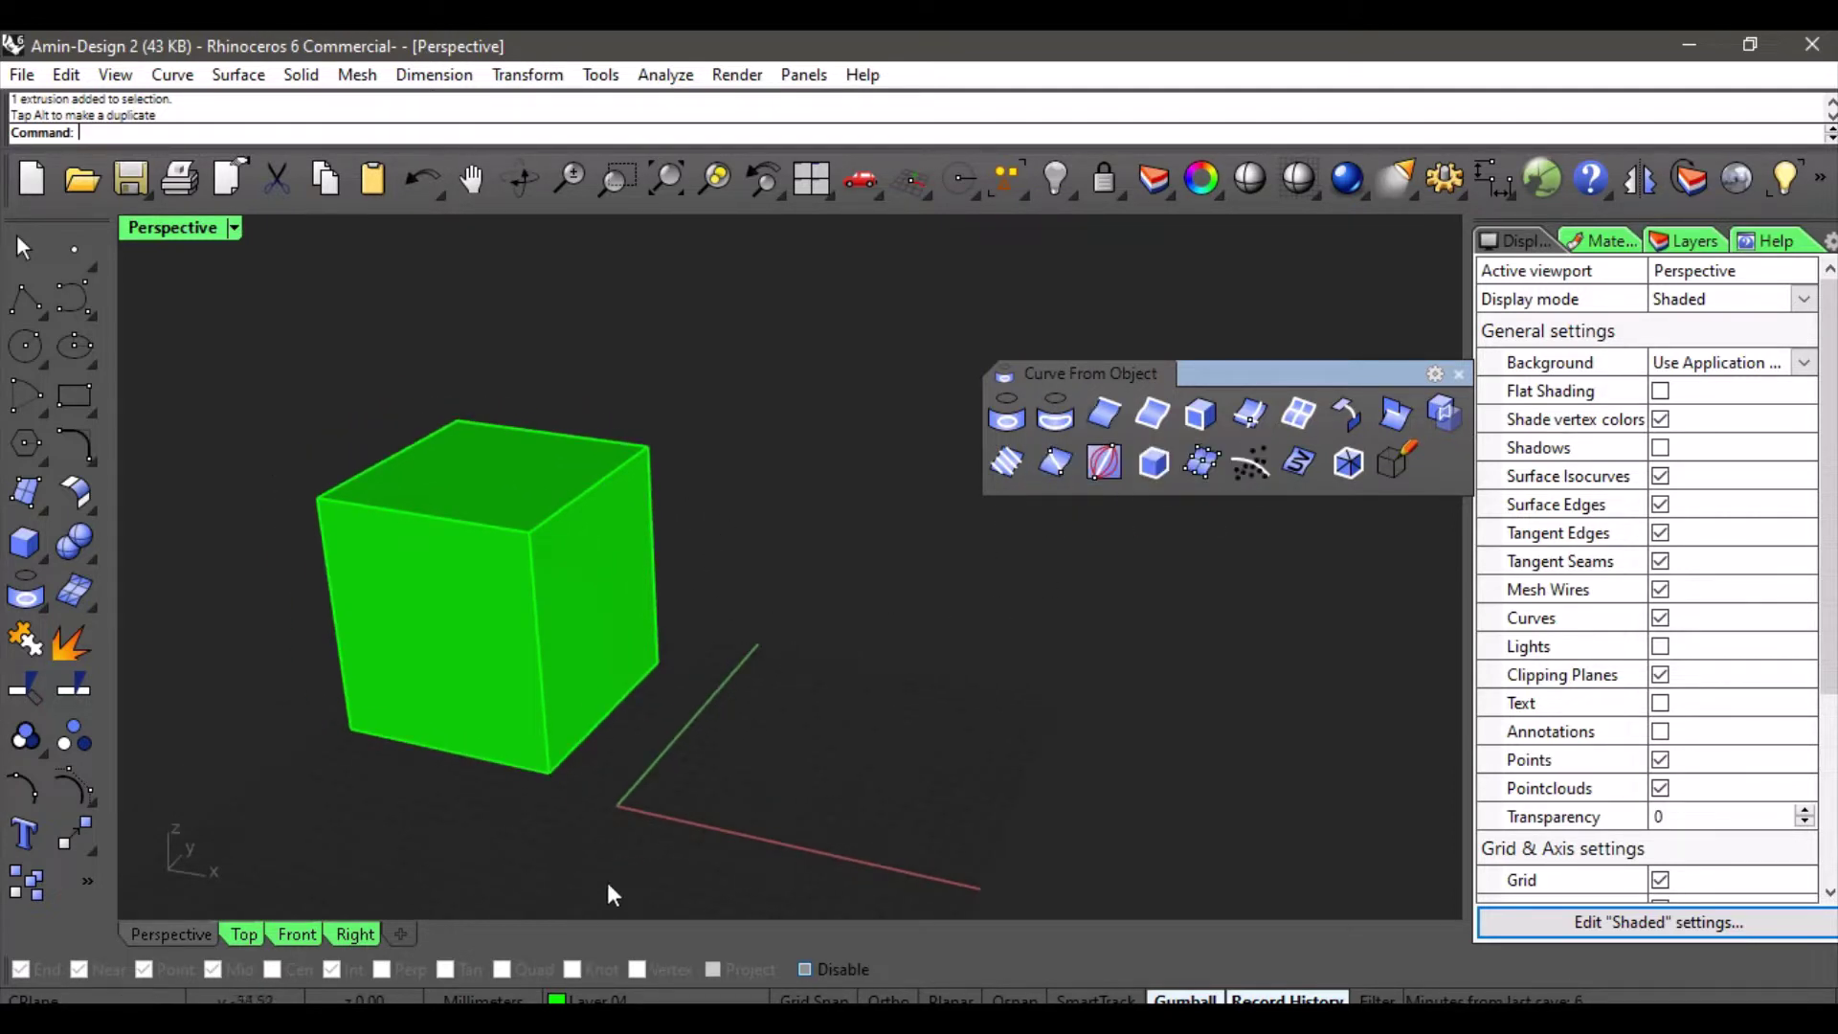
- On Layer 01, duplicate the green box's back, right and front top edges and its front corner vertical edge as curves
{"action": "left_click", "coordinate": [589, 1001]}
{"action": "left_click", "coordinate": [620, 825]}
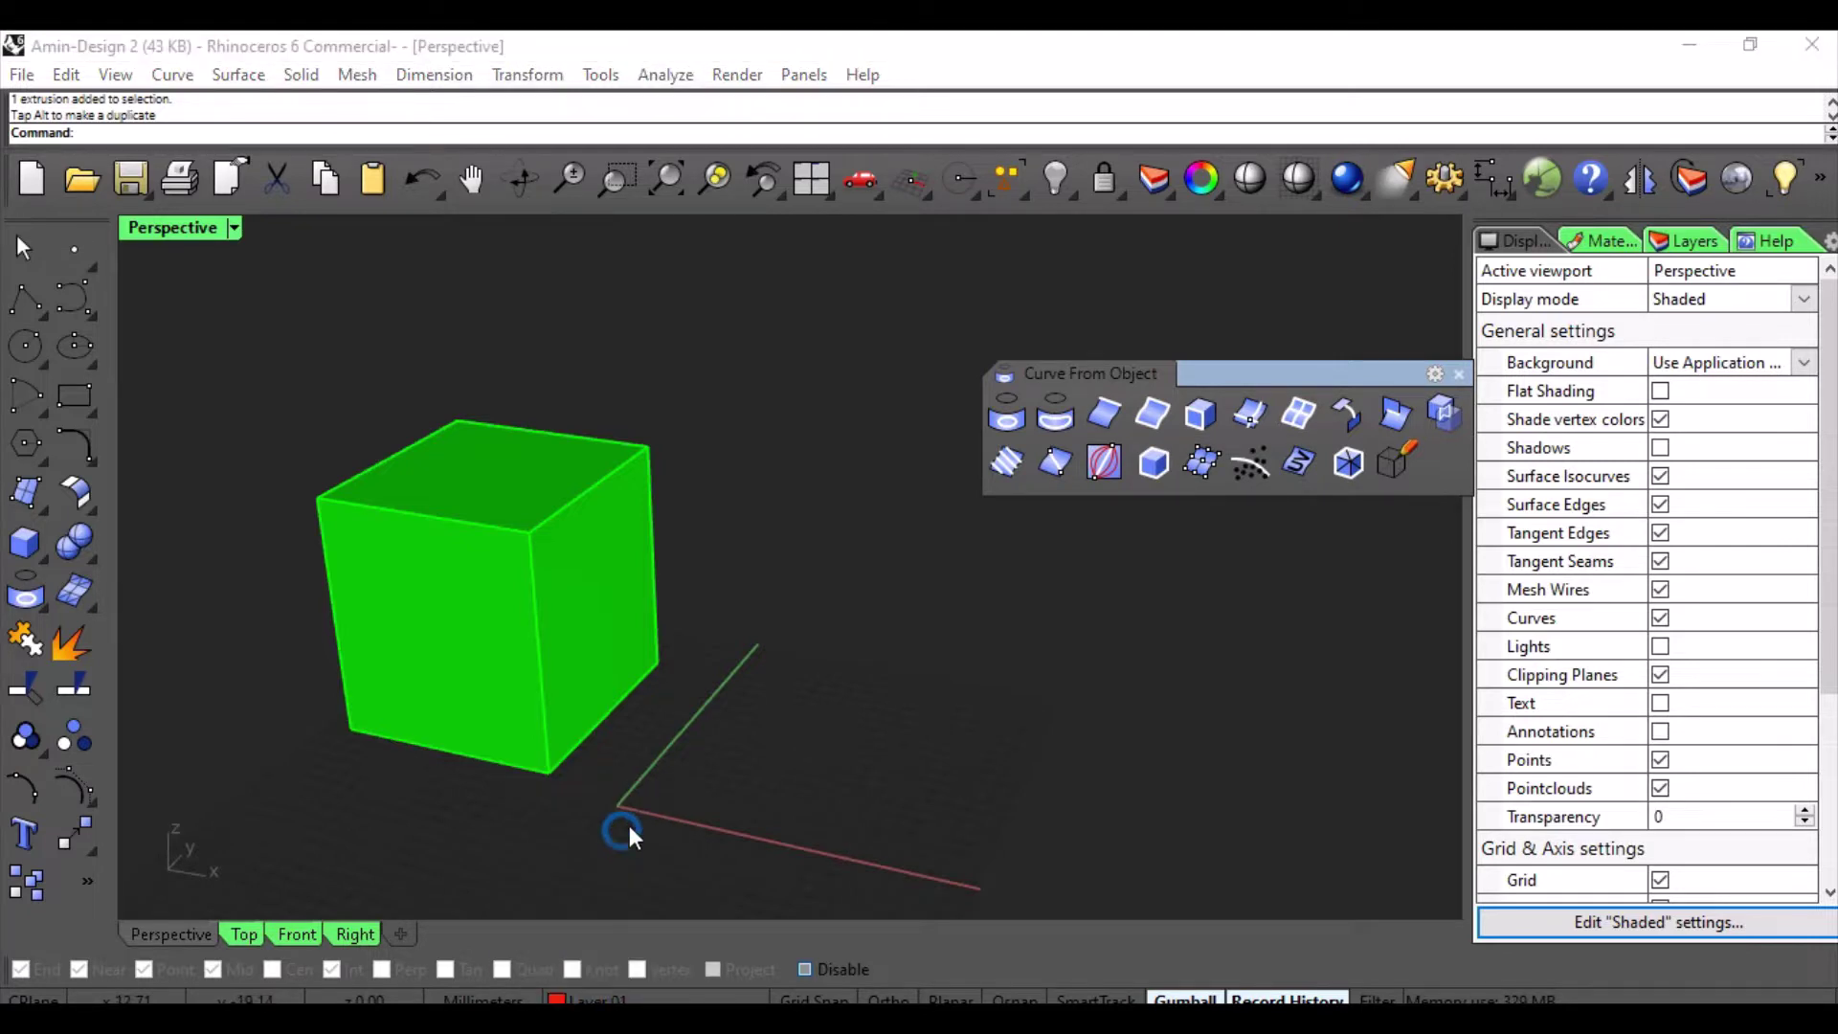
{"action": "left_click", "coordinate": [1105, 419]}
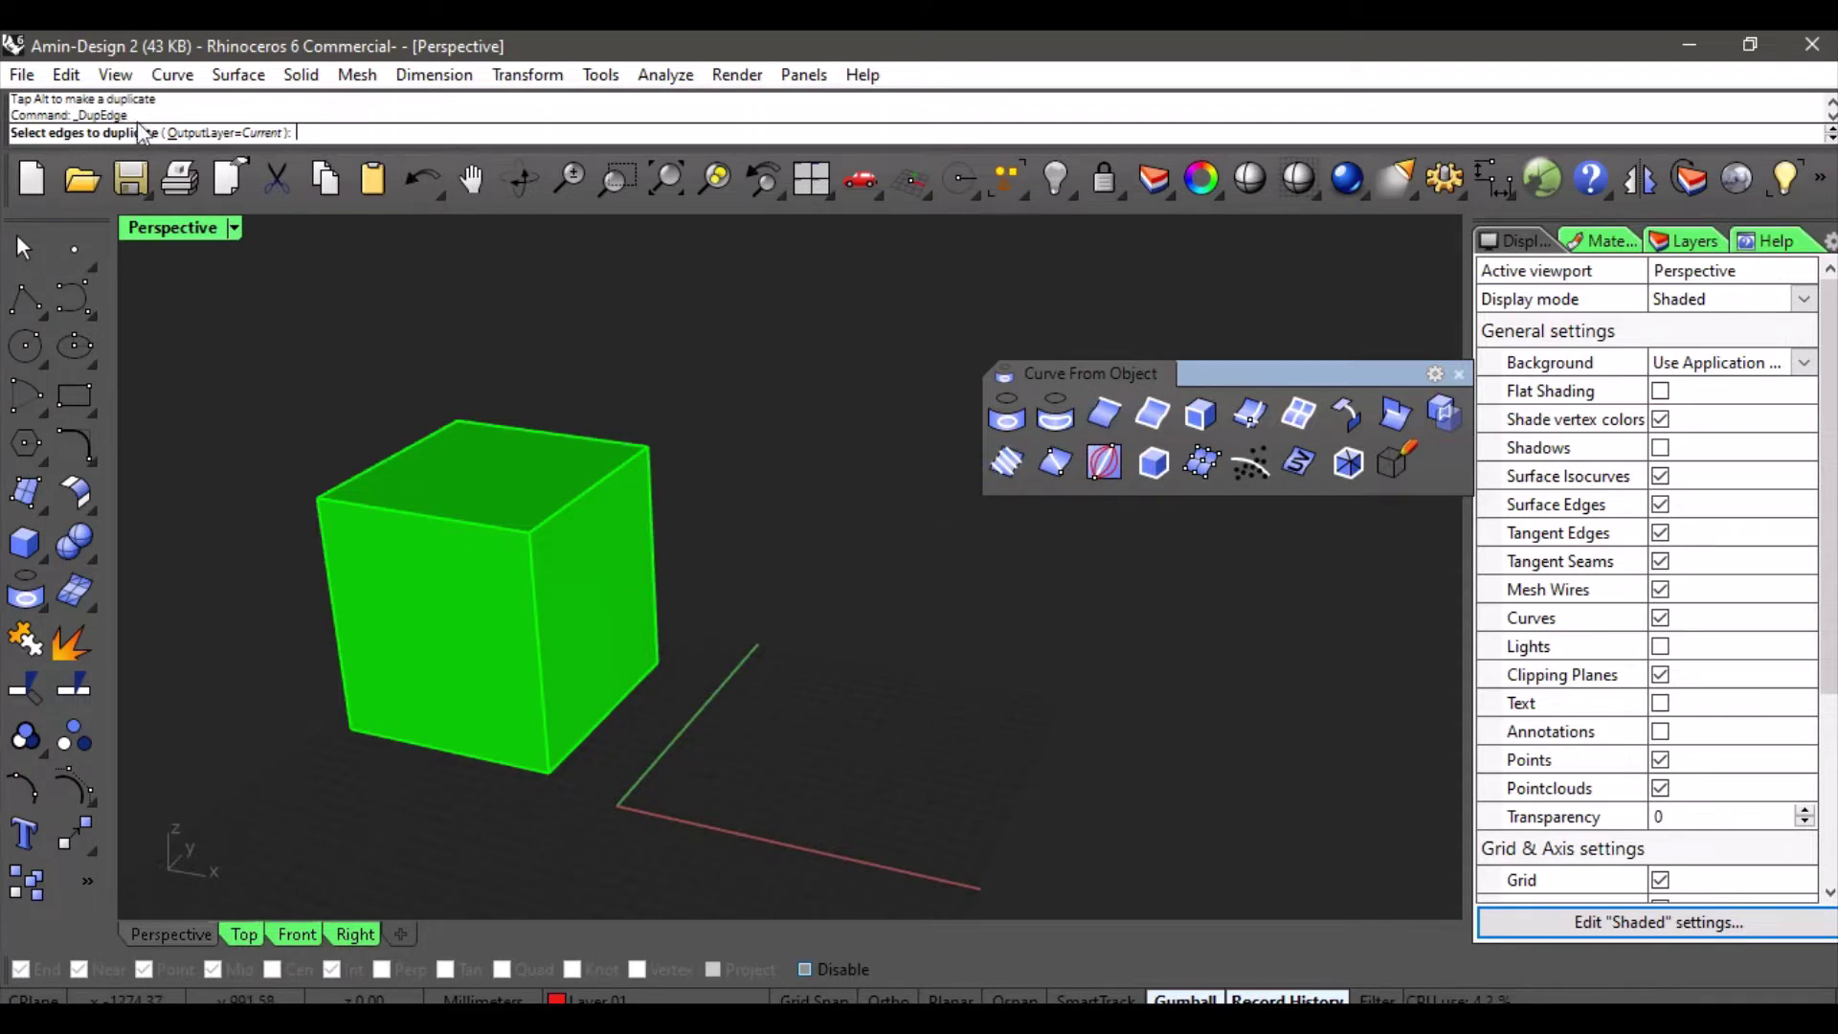
{"action": "left_click", "coordinate": [560, 431]}
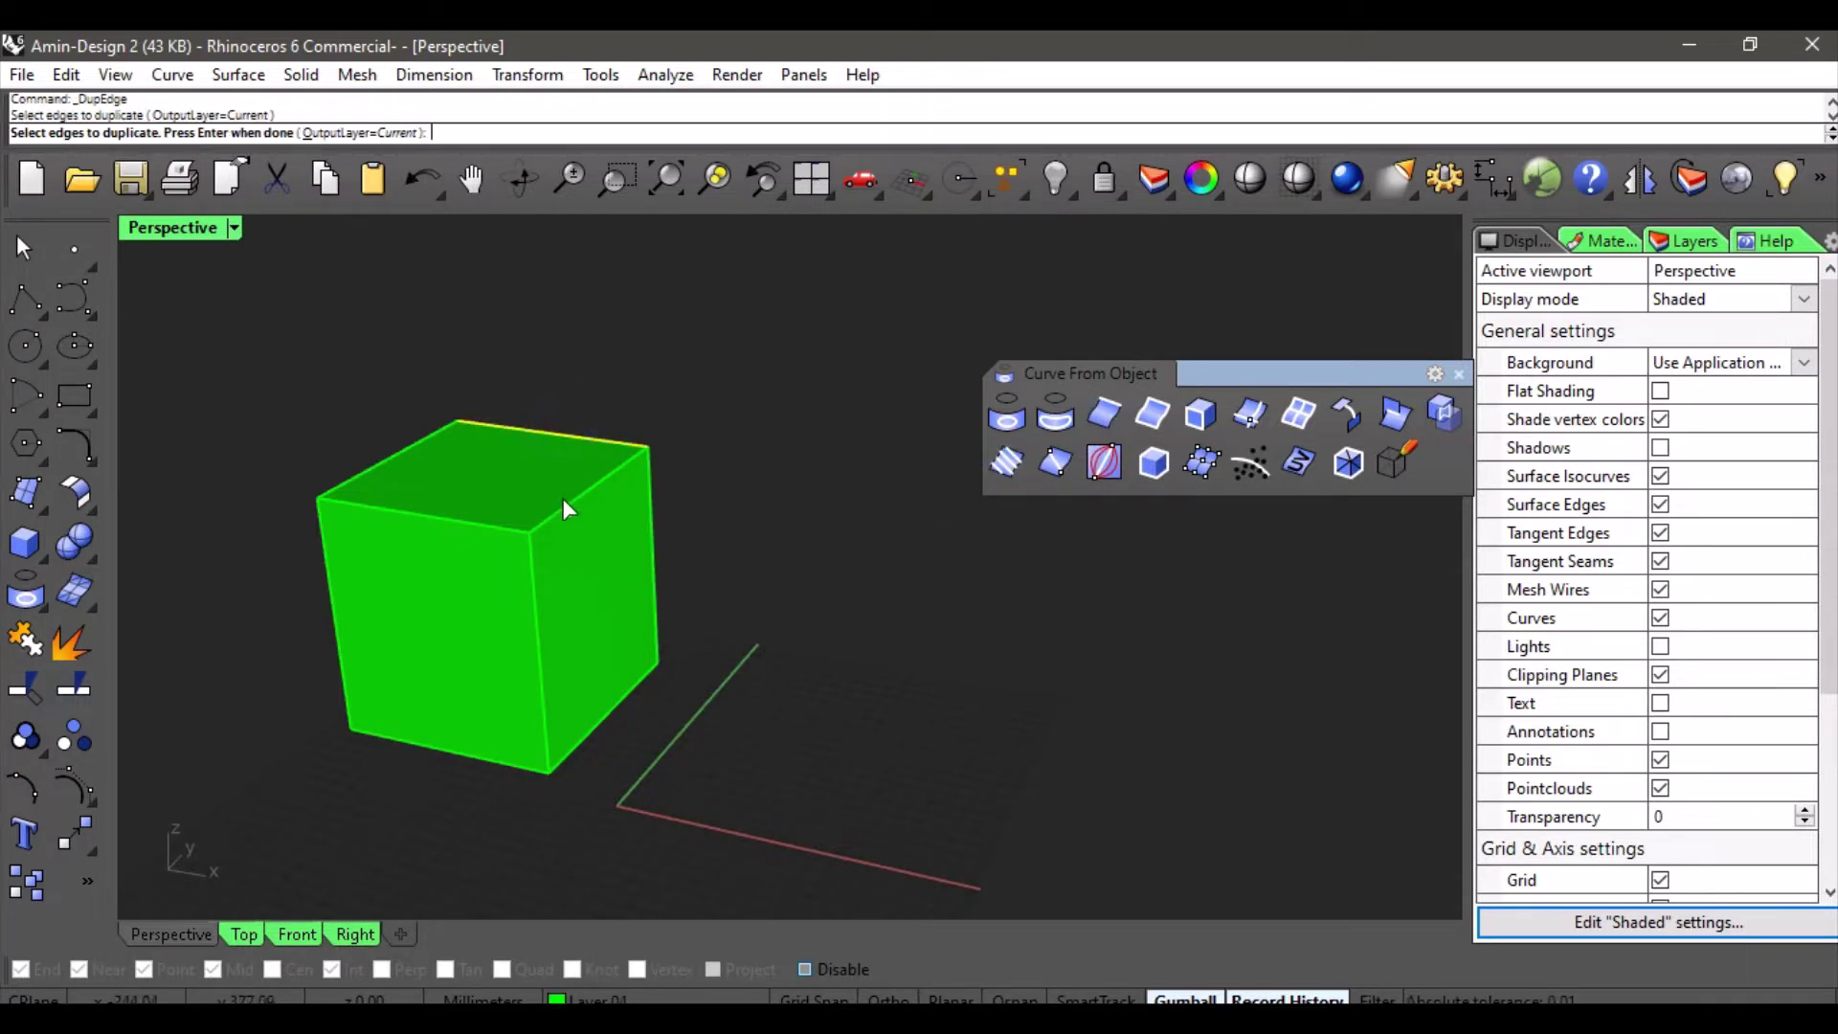
{"action": "scroll", "coordinate": [577, 492], "scroll_direction": "up", "scroll_amount": 4}
{"action": "left_click", "coordinate": [640, 464]}
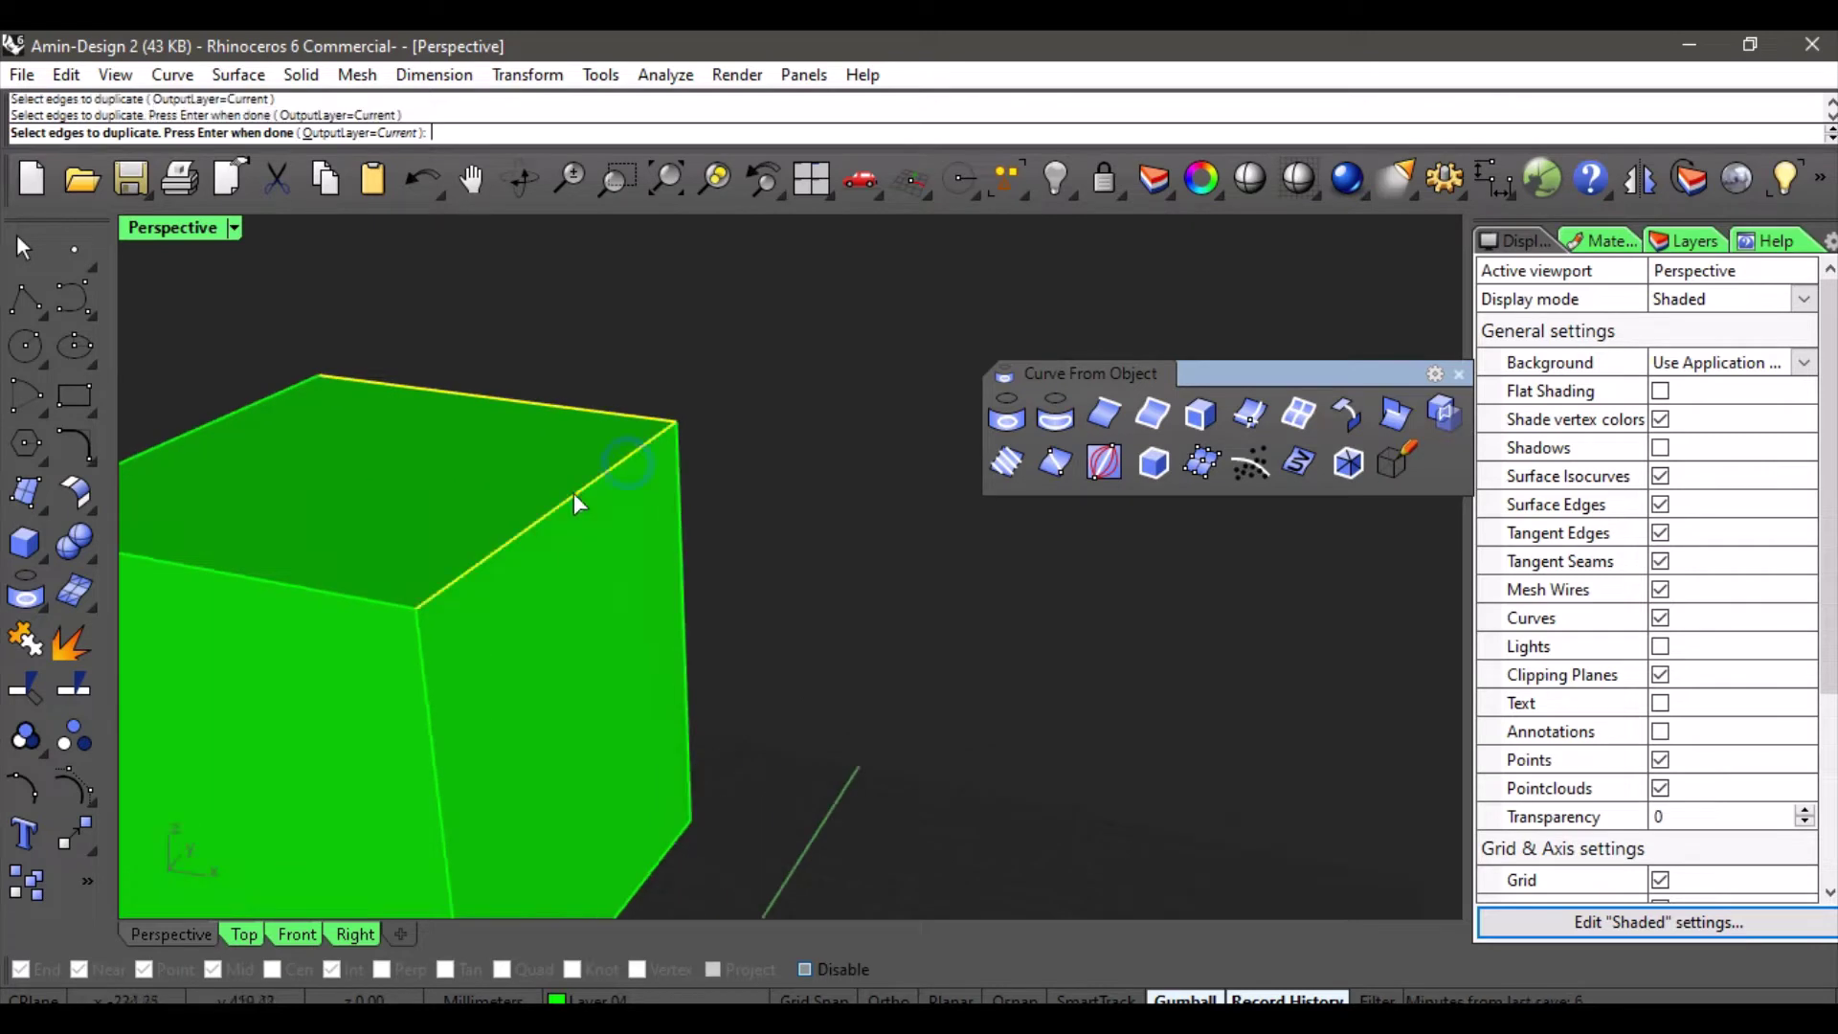
{"action": "scroll", "coordinate": [555, 495], "scroll_direction": "down", "scroll_amount": 2}
{"action": "left_click", "coordinate": [444, 521]}
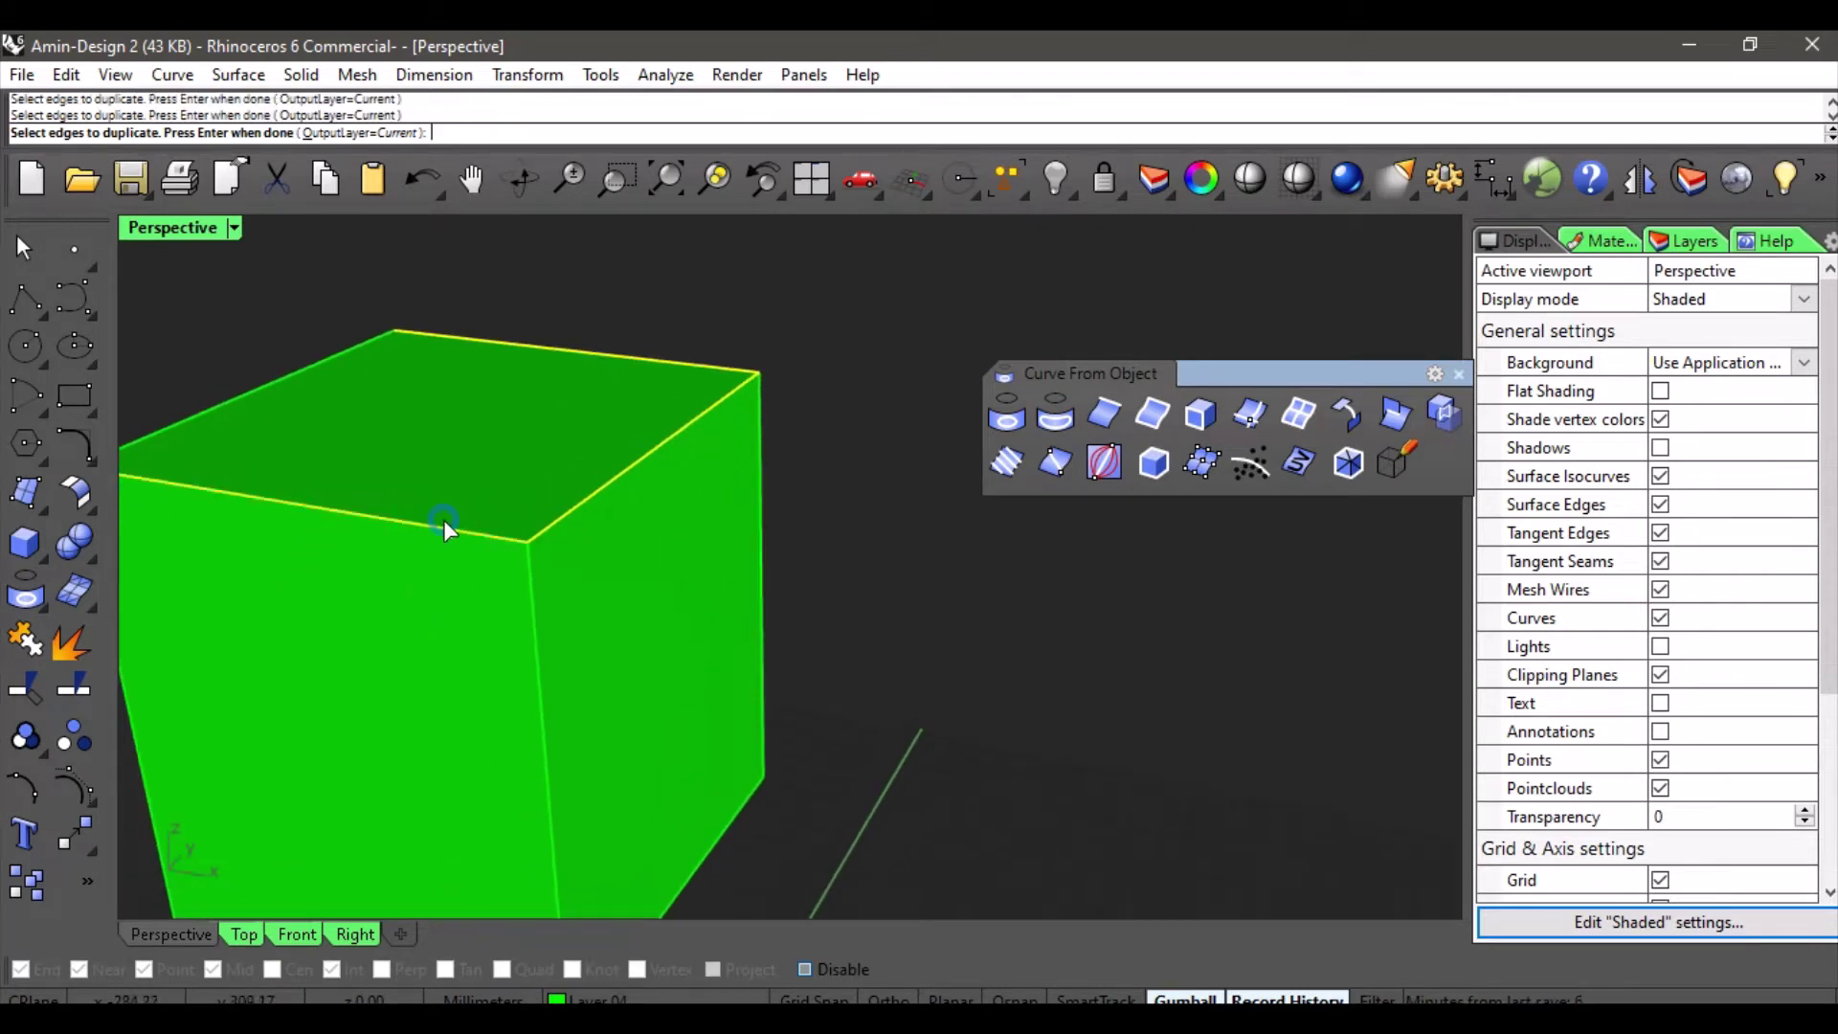
{"action": "left_click", "coordinate": [536, 627]}
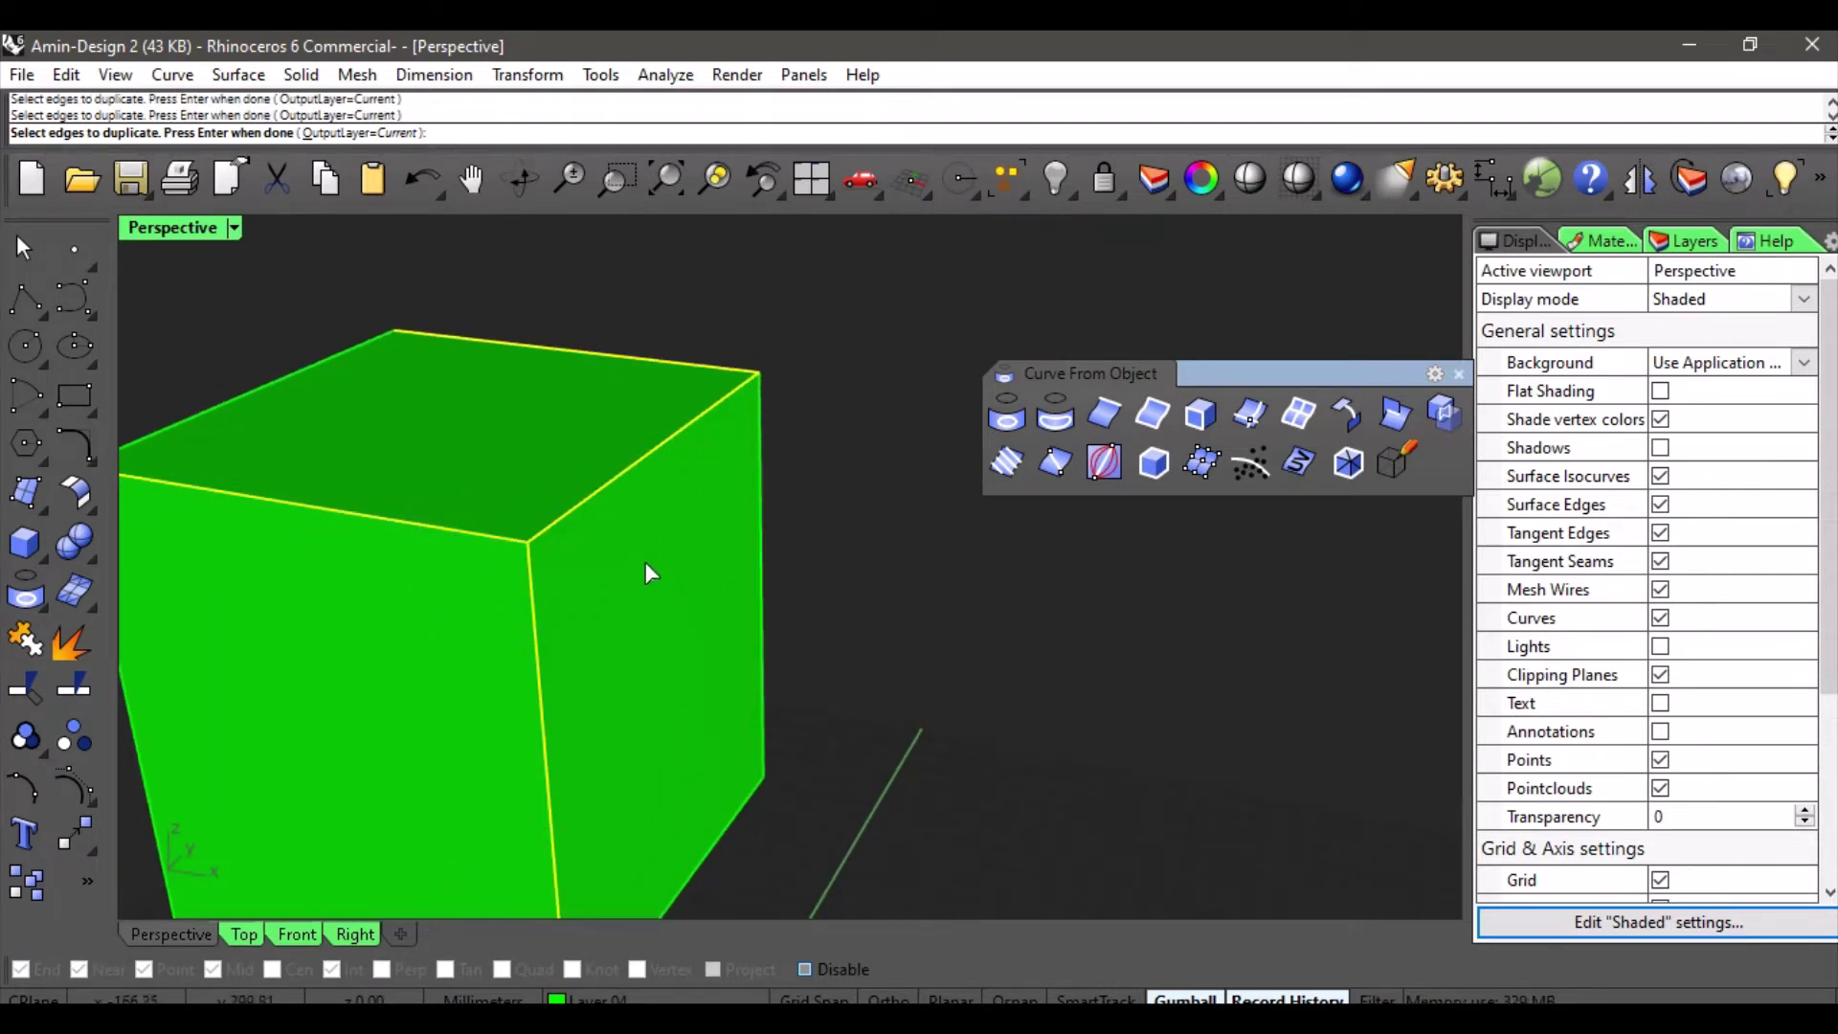
{"action": "key", "text": "Return"}
- Move the duplicated edge curves together along the X axis, clear of the green box
{"action": "scroll", "coordinate": [645, 561], "scroll_direction": "down", "scroll_amount": 2}
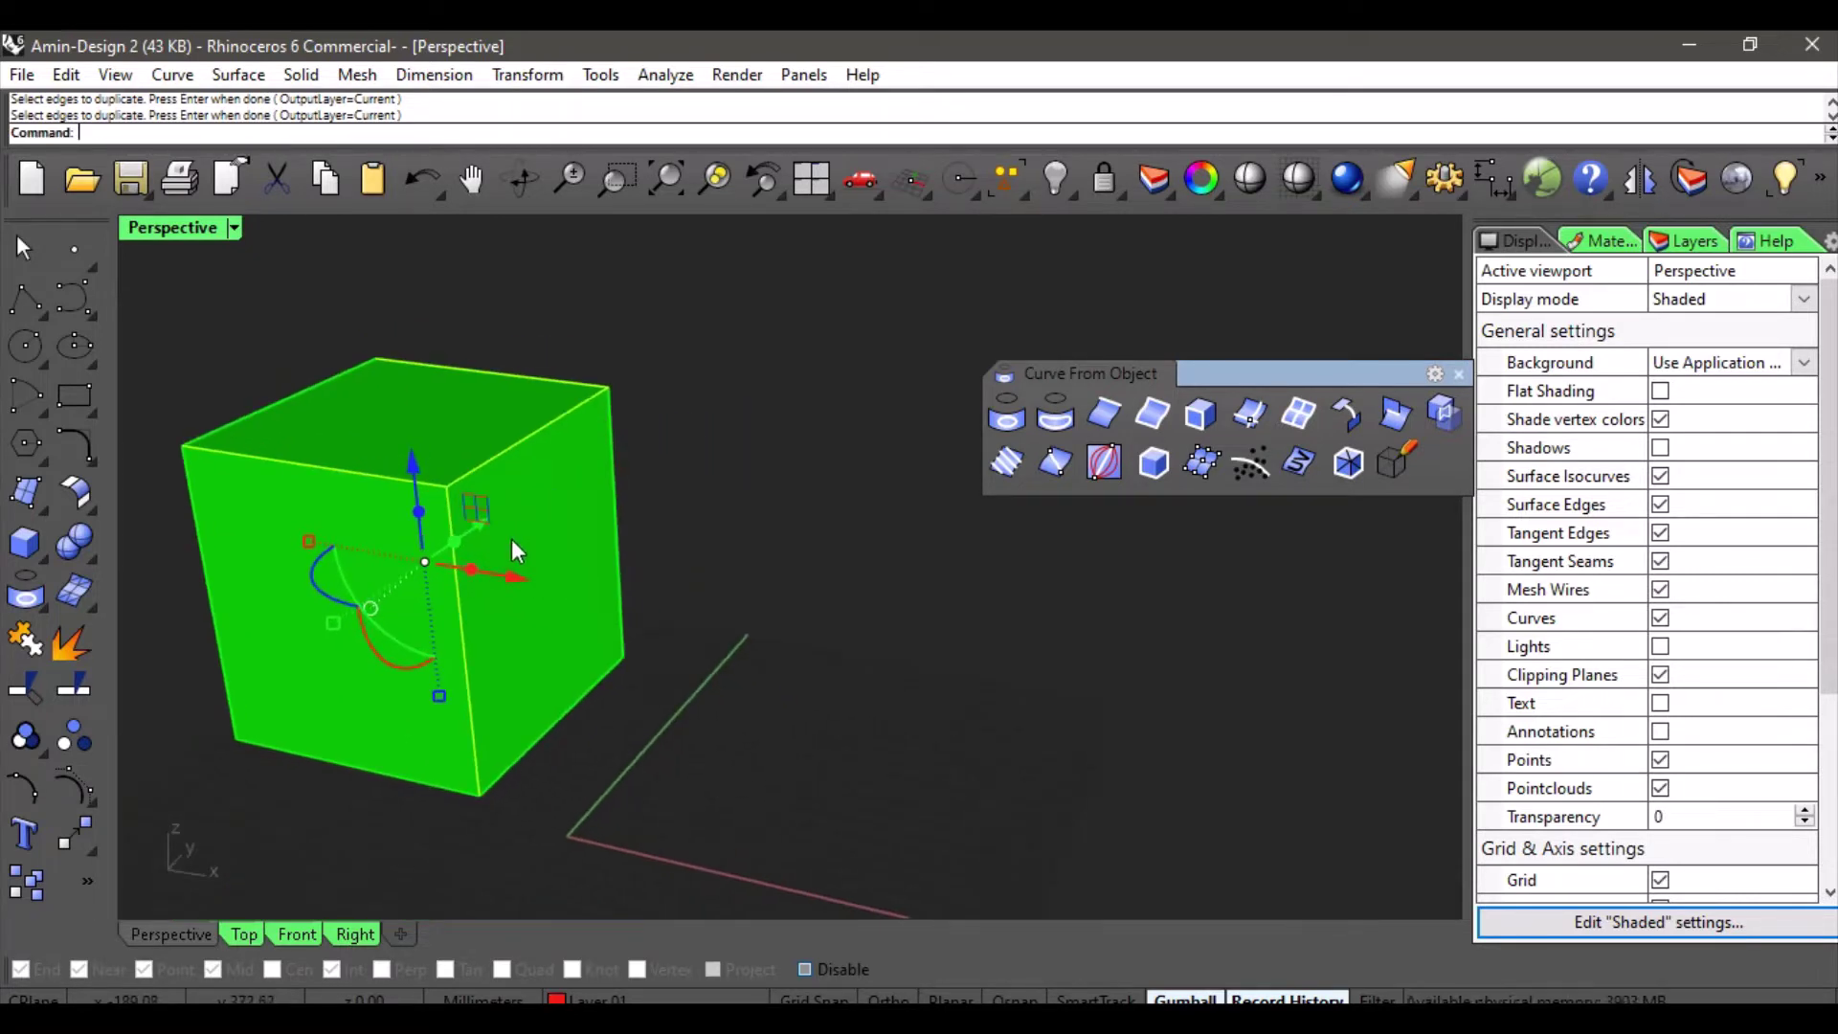
{"action": "left_click_drag", "start_coordinate": [517, 577], "coordinate": [935, 651]}
{"action": "left_click", "coordinate": [1007, 641]}
- Separate the duplicated curves by shifting the right top edge along X and the front top edge away from the others
{"action": "right_click_drag", "start_coordinate": [1008, 641], "coordinate": [705, 607]}
{"action": "scroll", "coordinate": [694, 602], "scroll_direction": "up", "scroll_amount": 3}
{"action": "left_click", "coordinate": [659, 443]}
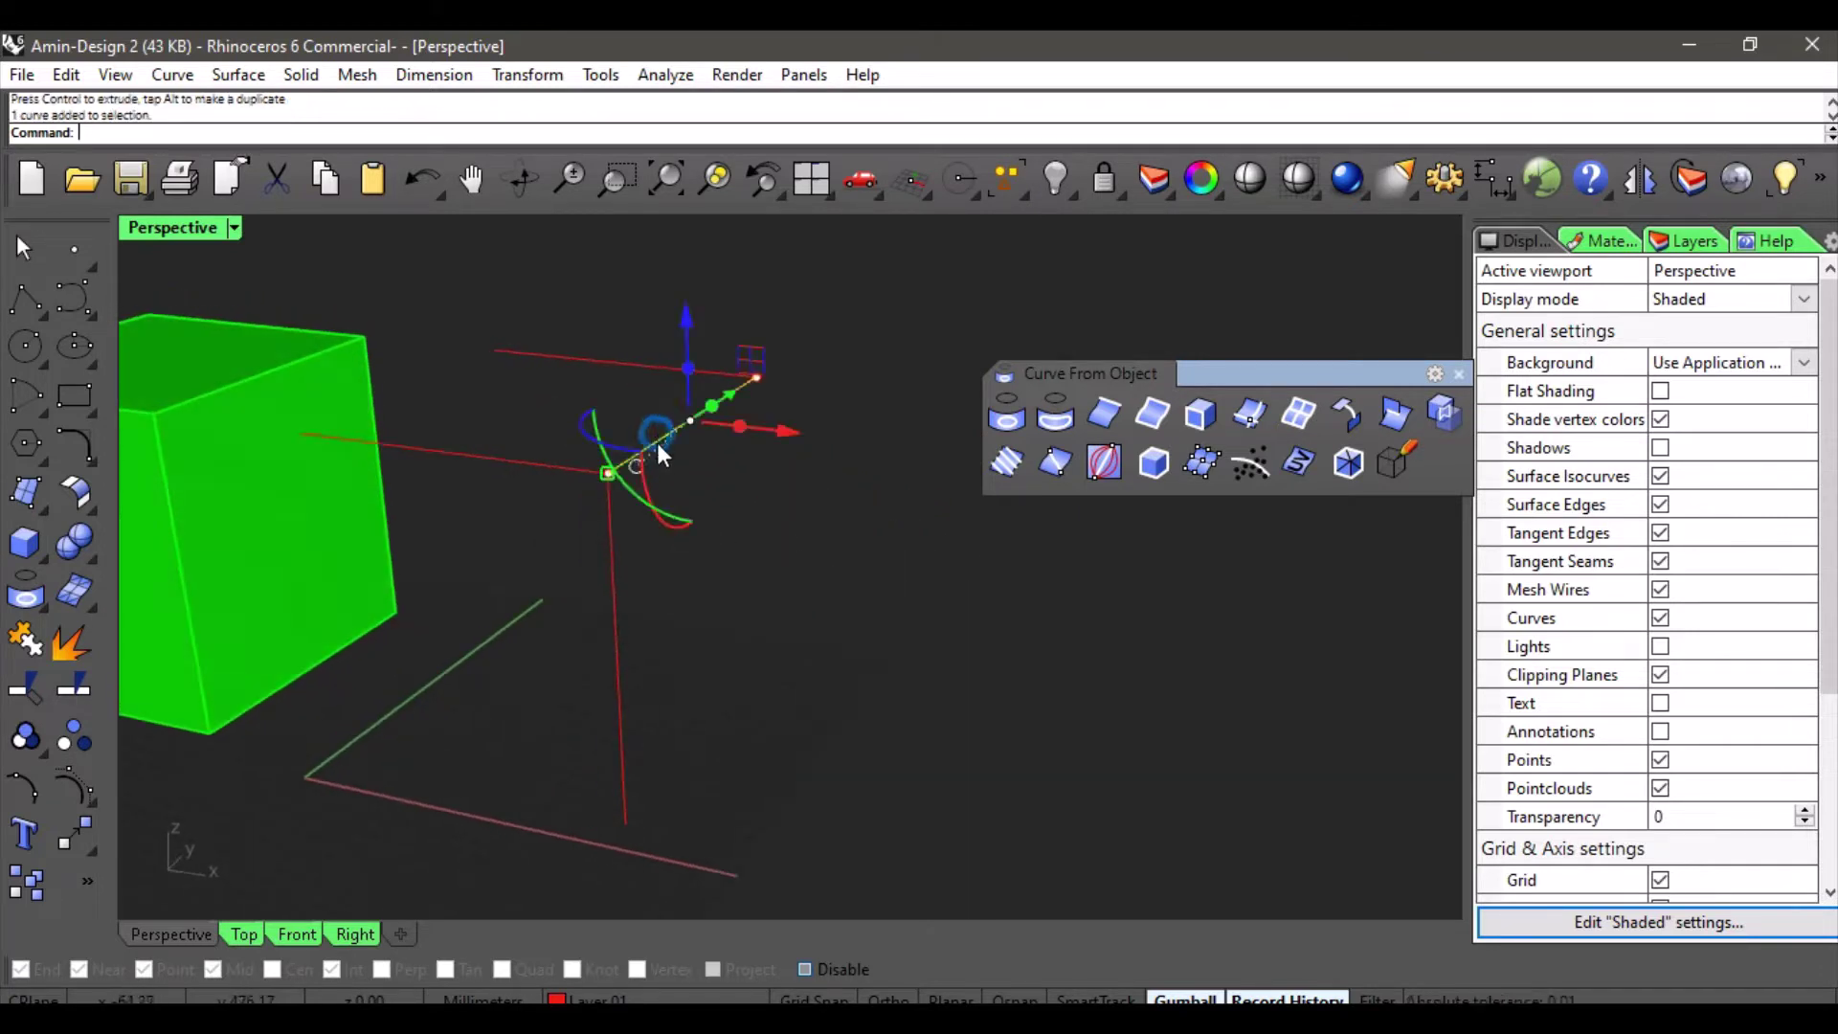
{"action": "right_click_drag", "start_coordinate": [658, 445], "coordinate": [714, 555], "text": "shift"}
{"action": "left_click_drag", "start_coordinate": [784, 490], "coordinate": [833, 498]}
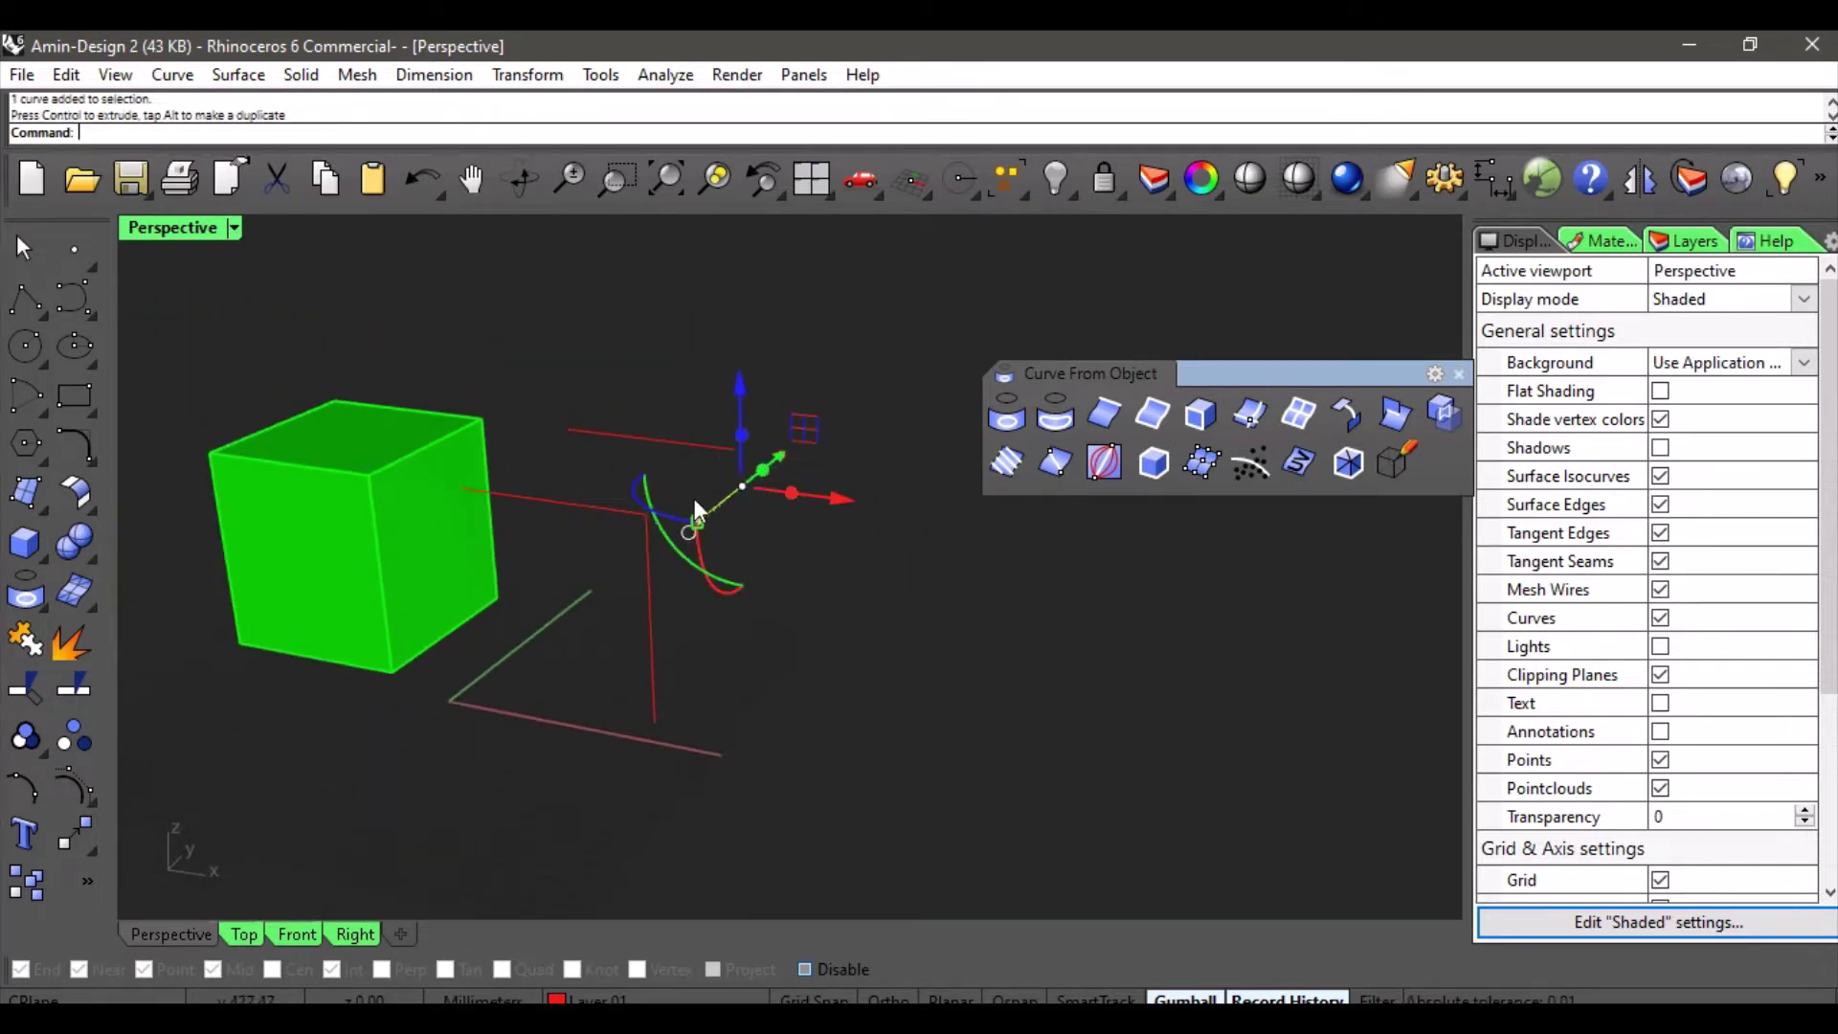
{"action": "left_click", "coordinate": [615, 509]}
{"action": "left_click_drag", "start_coordinate": [597, 469], "coordinate": [542, 508]}
{"action": "left_click", "coordinate": [708, 572]}
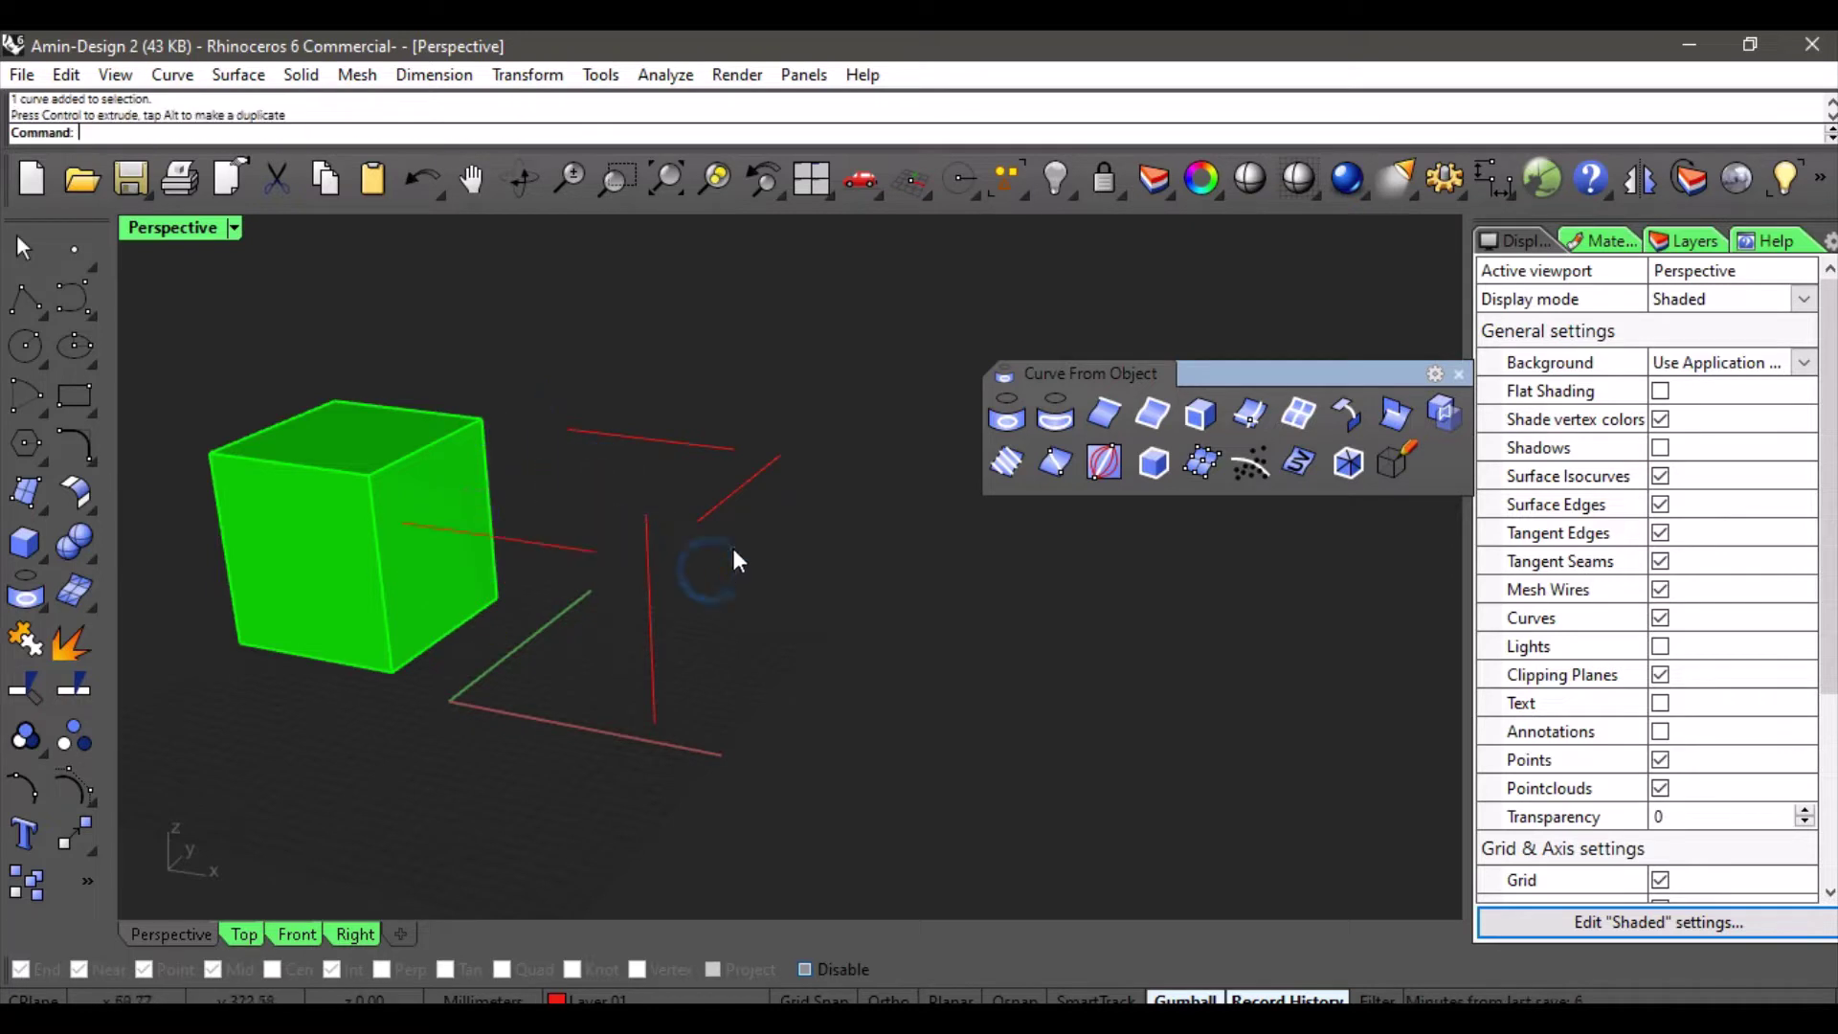
- Try to duplicate the border of the whole green box with DupBorder
{"action": "scroll", "coordinate": [715, 481], "scroll_direction": "down", "scroll_amount": 2}
{"action": "right_click_drag", "start_coordinate": [706, 492], "coordinate": [636, 537], "text": "shift"}
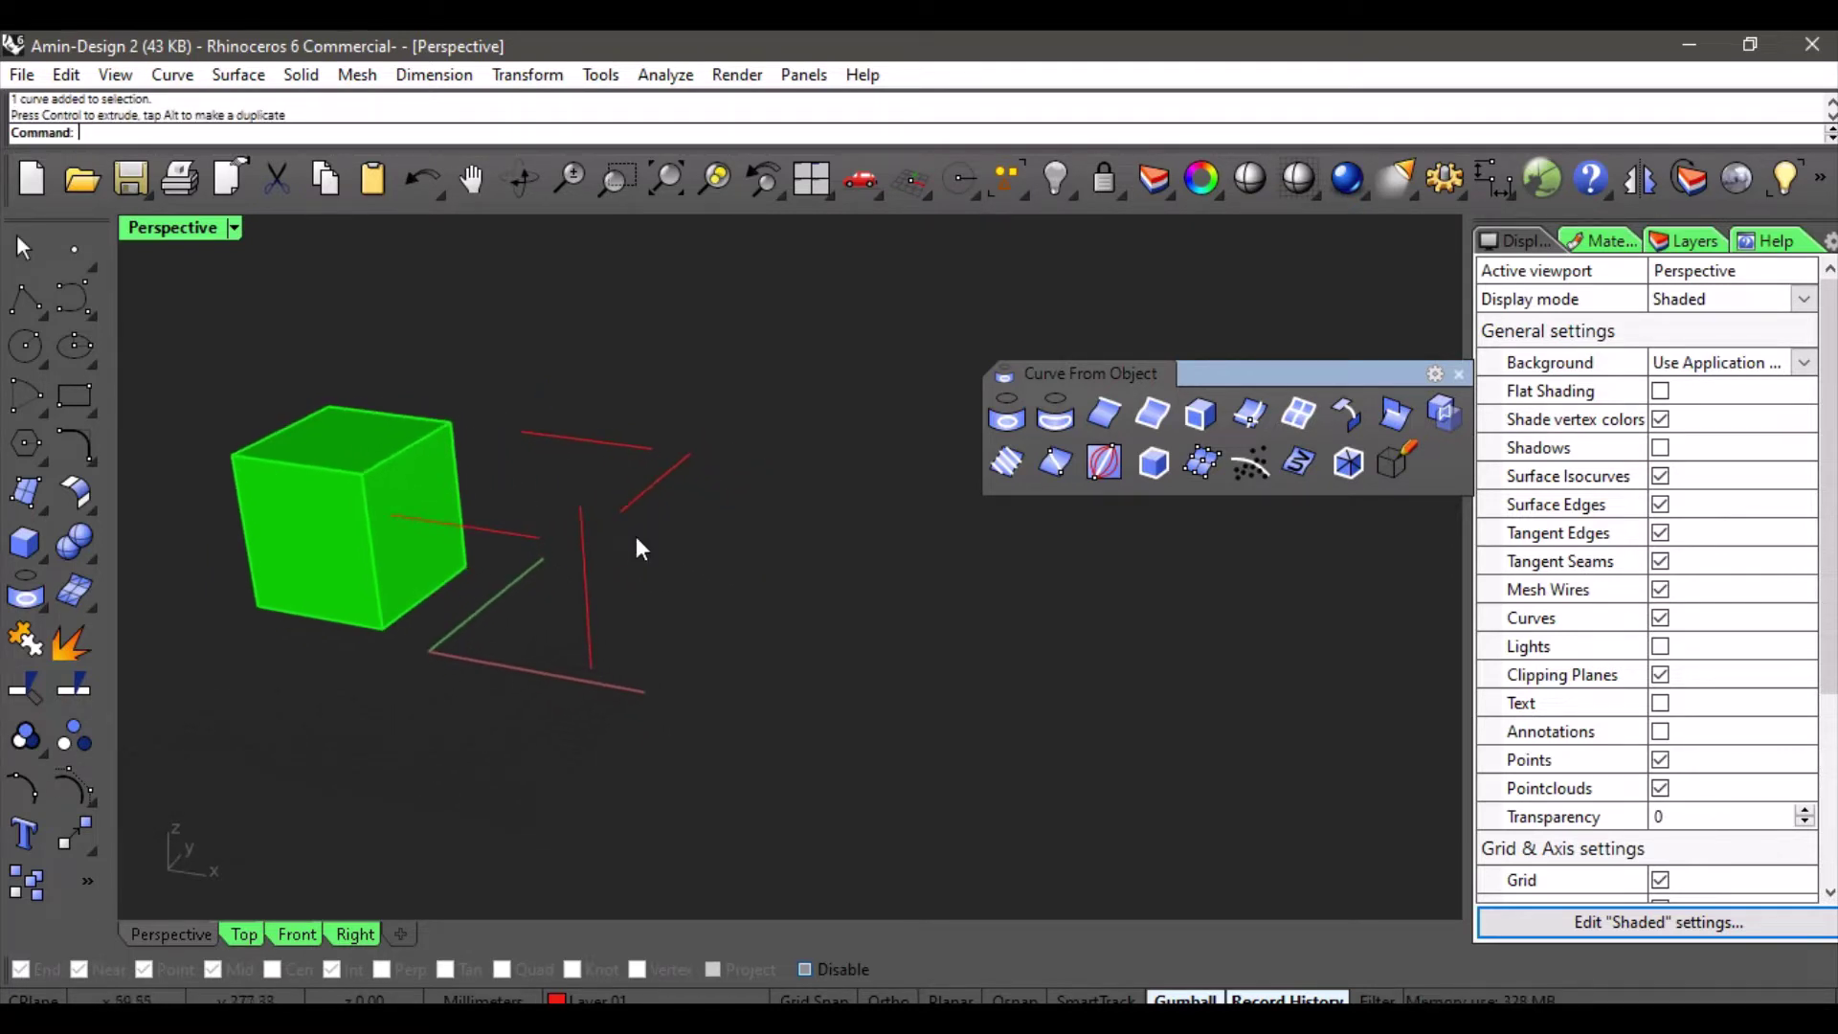
{"action": "scroll", "coordinate": [433, 458], "scroll_direction": "up", "scroll_amount": 2}
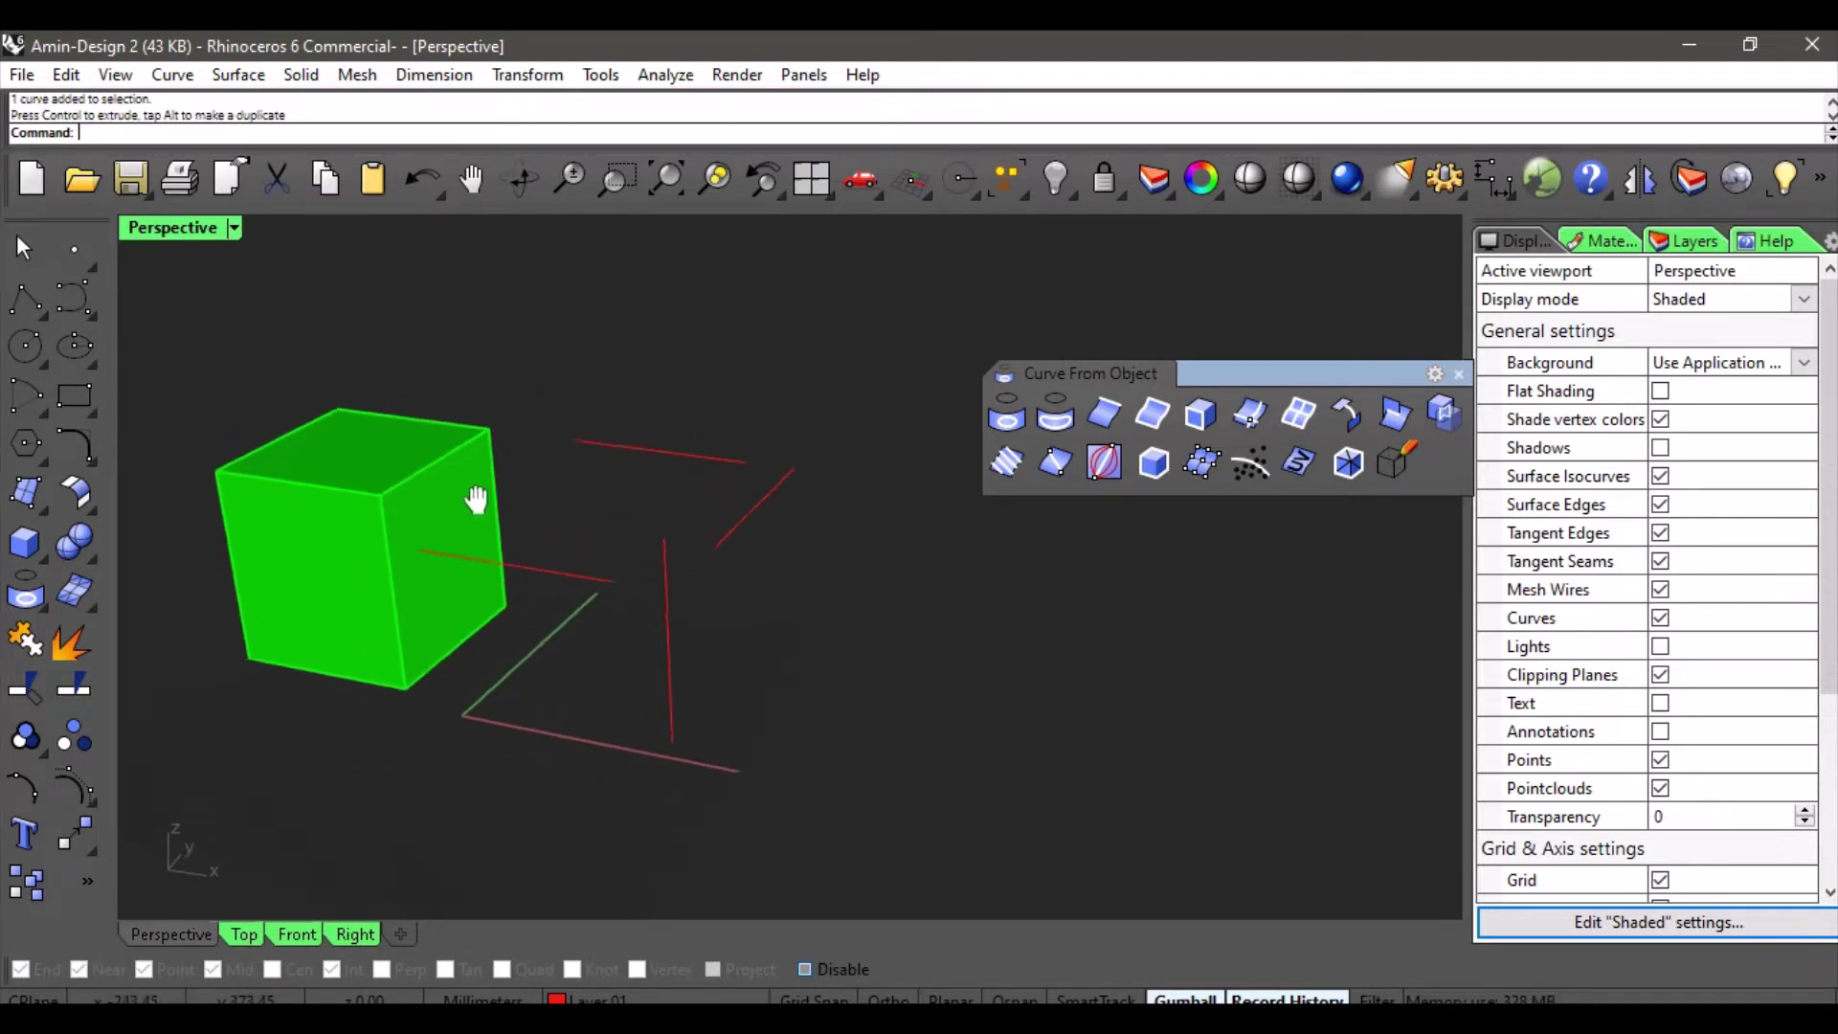
{"action": "left_click", "coordinate": [1153, 415]}
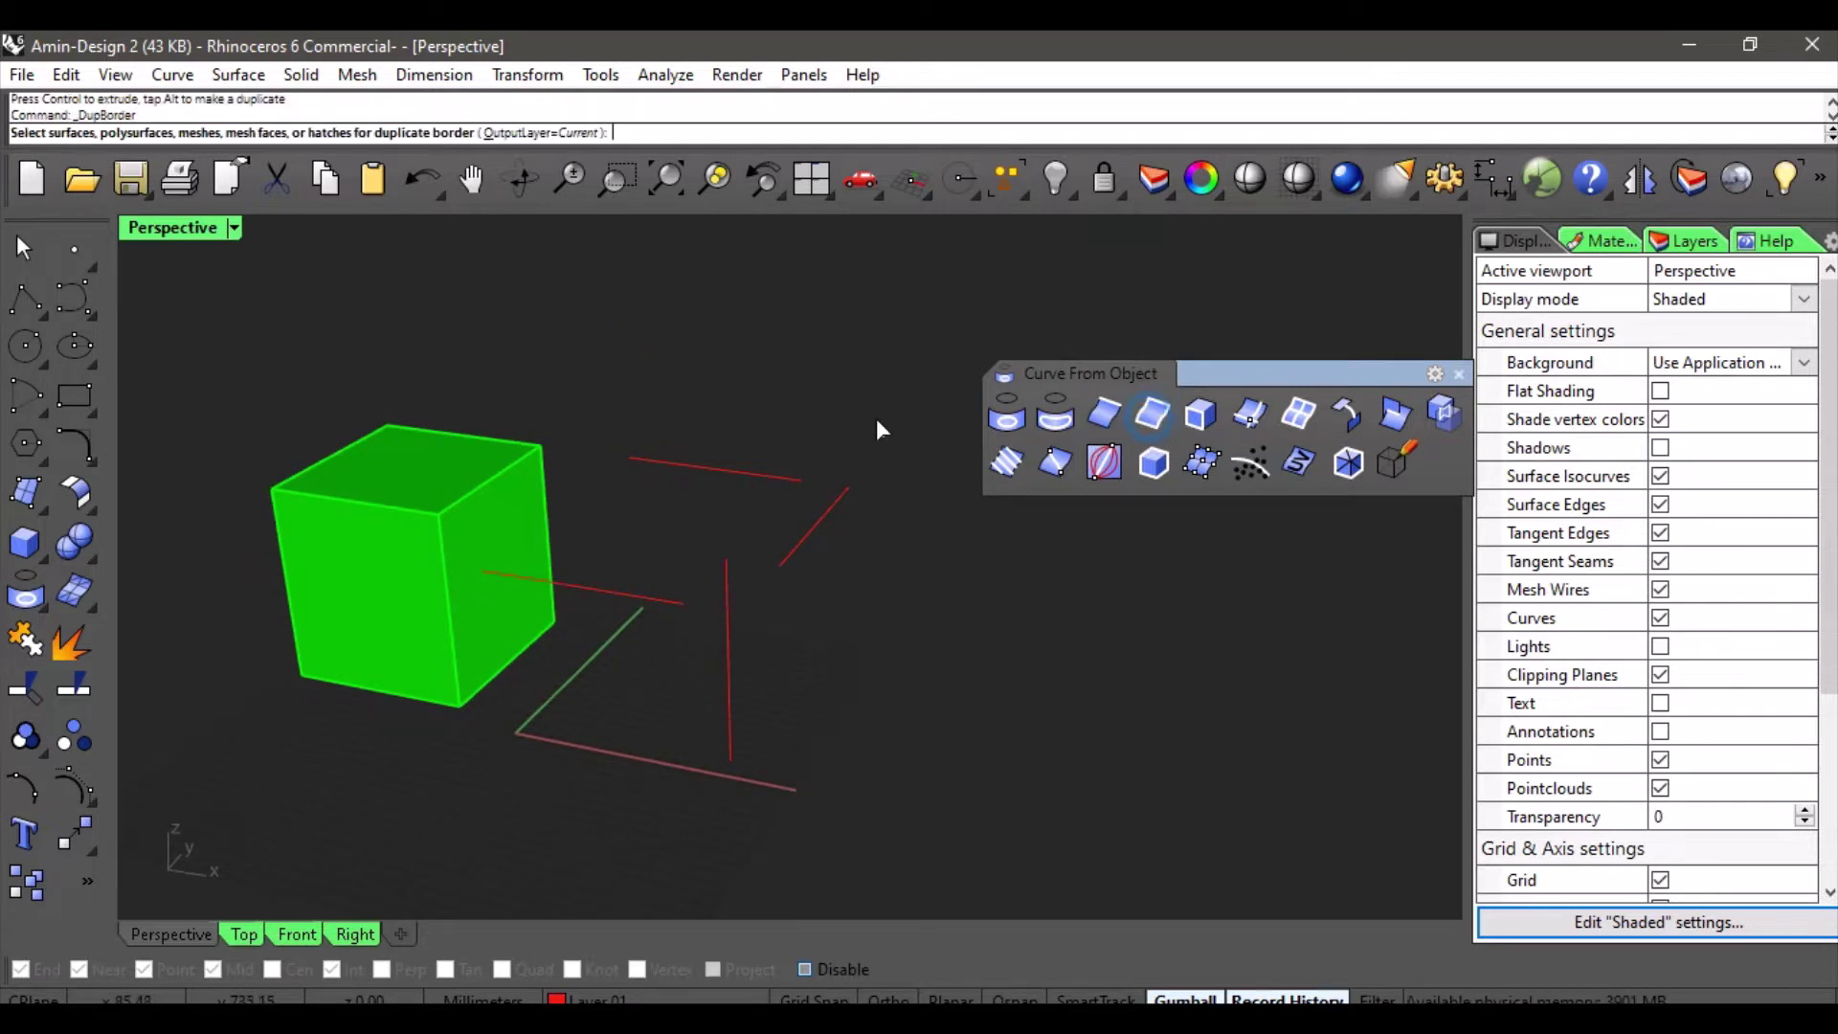
{"action": "left_click", "coordinate": [389, 510]}
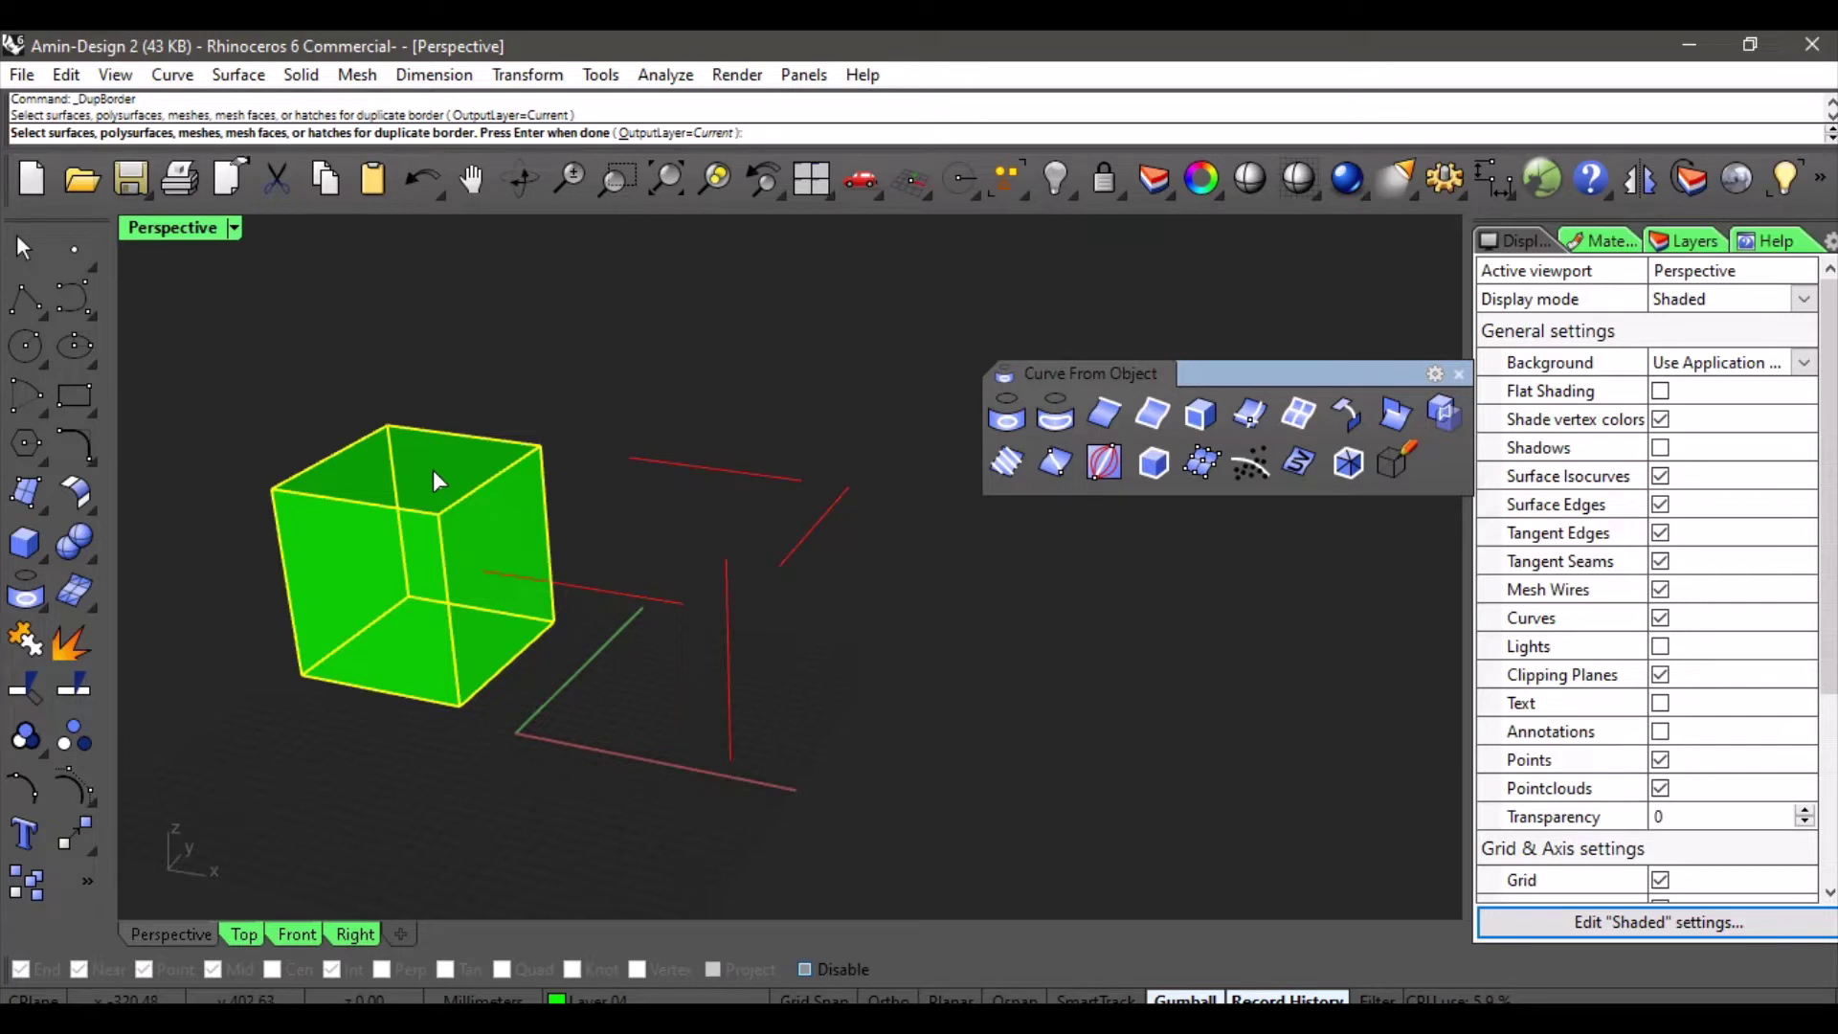
{"action": "key", "text": "Return"}
{"action": "scroll", "coordinate": [441, 466], "scroll_direction": "up", "scroll_amount": 2}
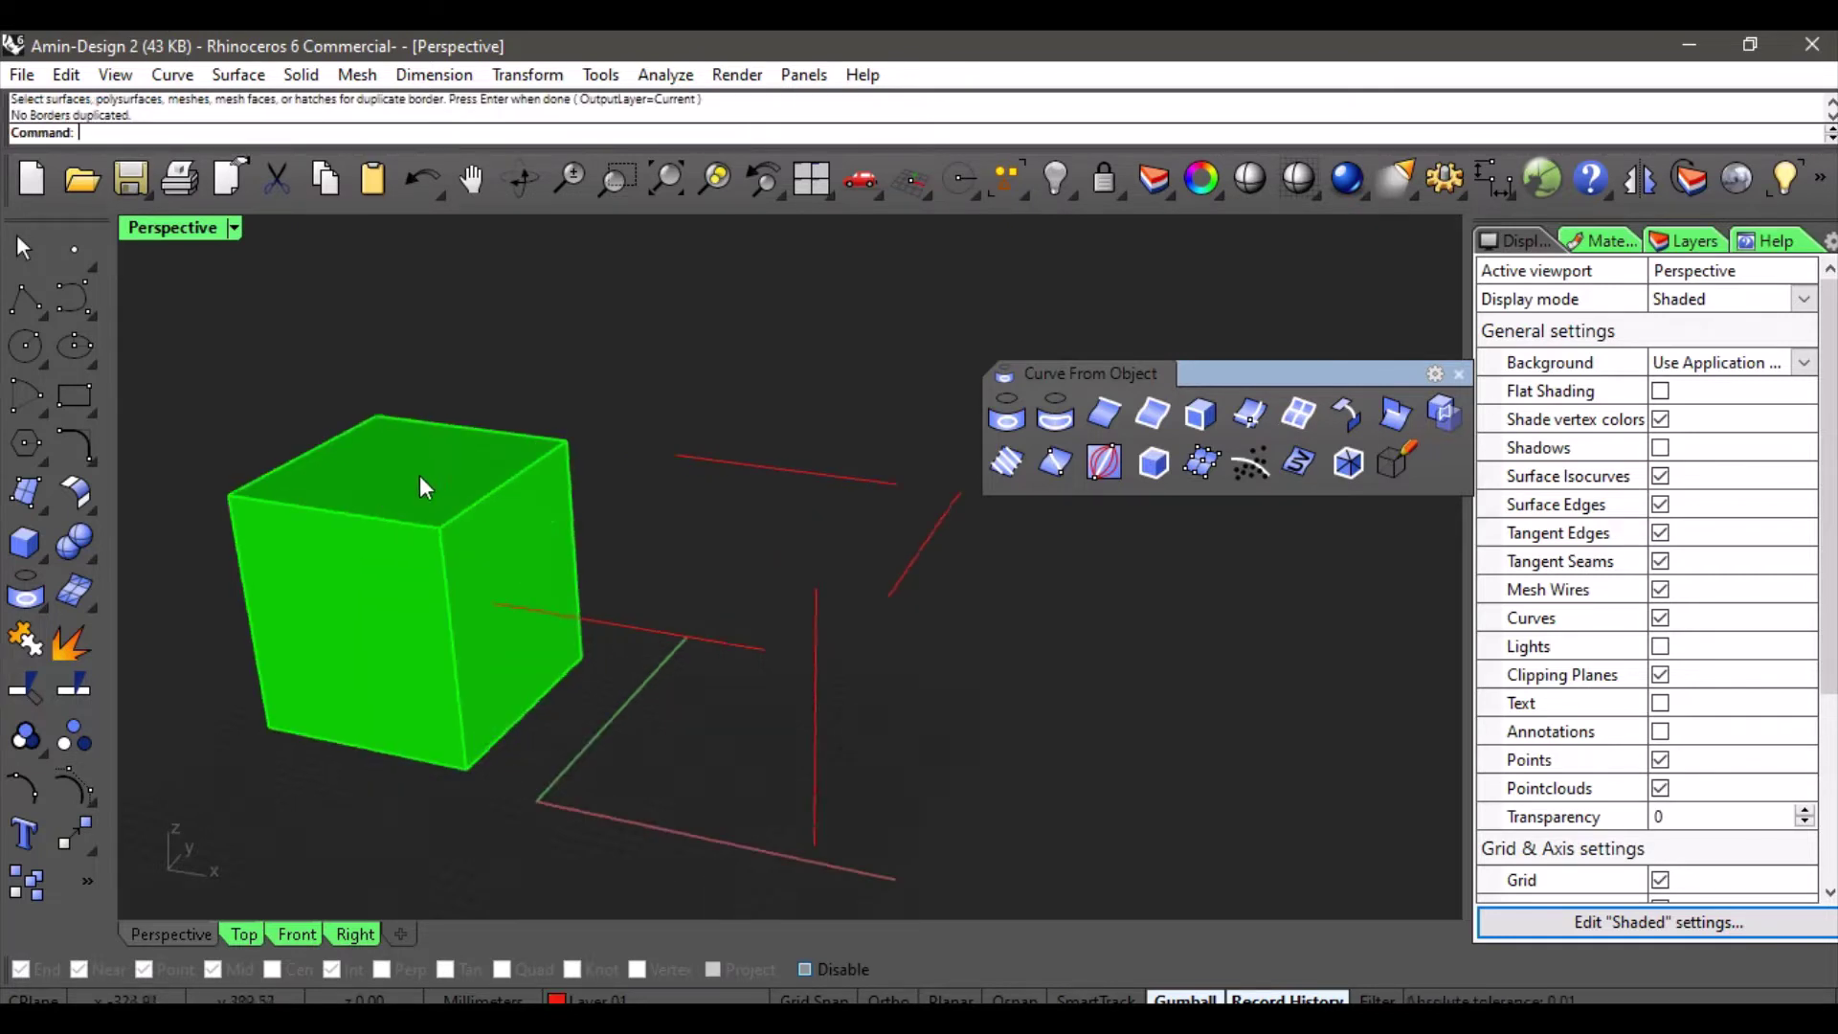
{"action": "left_click", "coordinate": [419, 476]}
{"action": "left_click", "coordinate": [374, 395]}
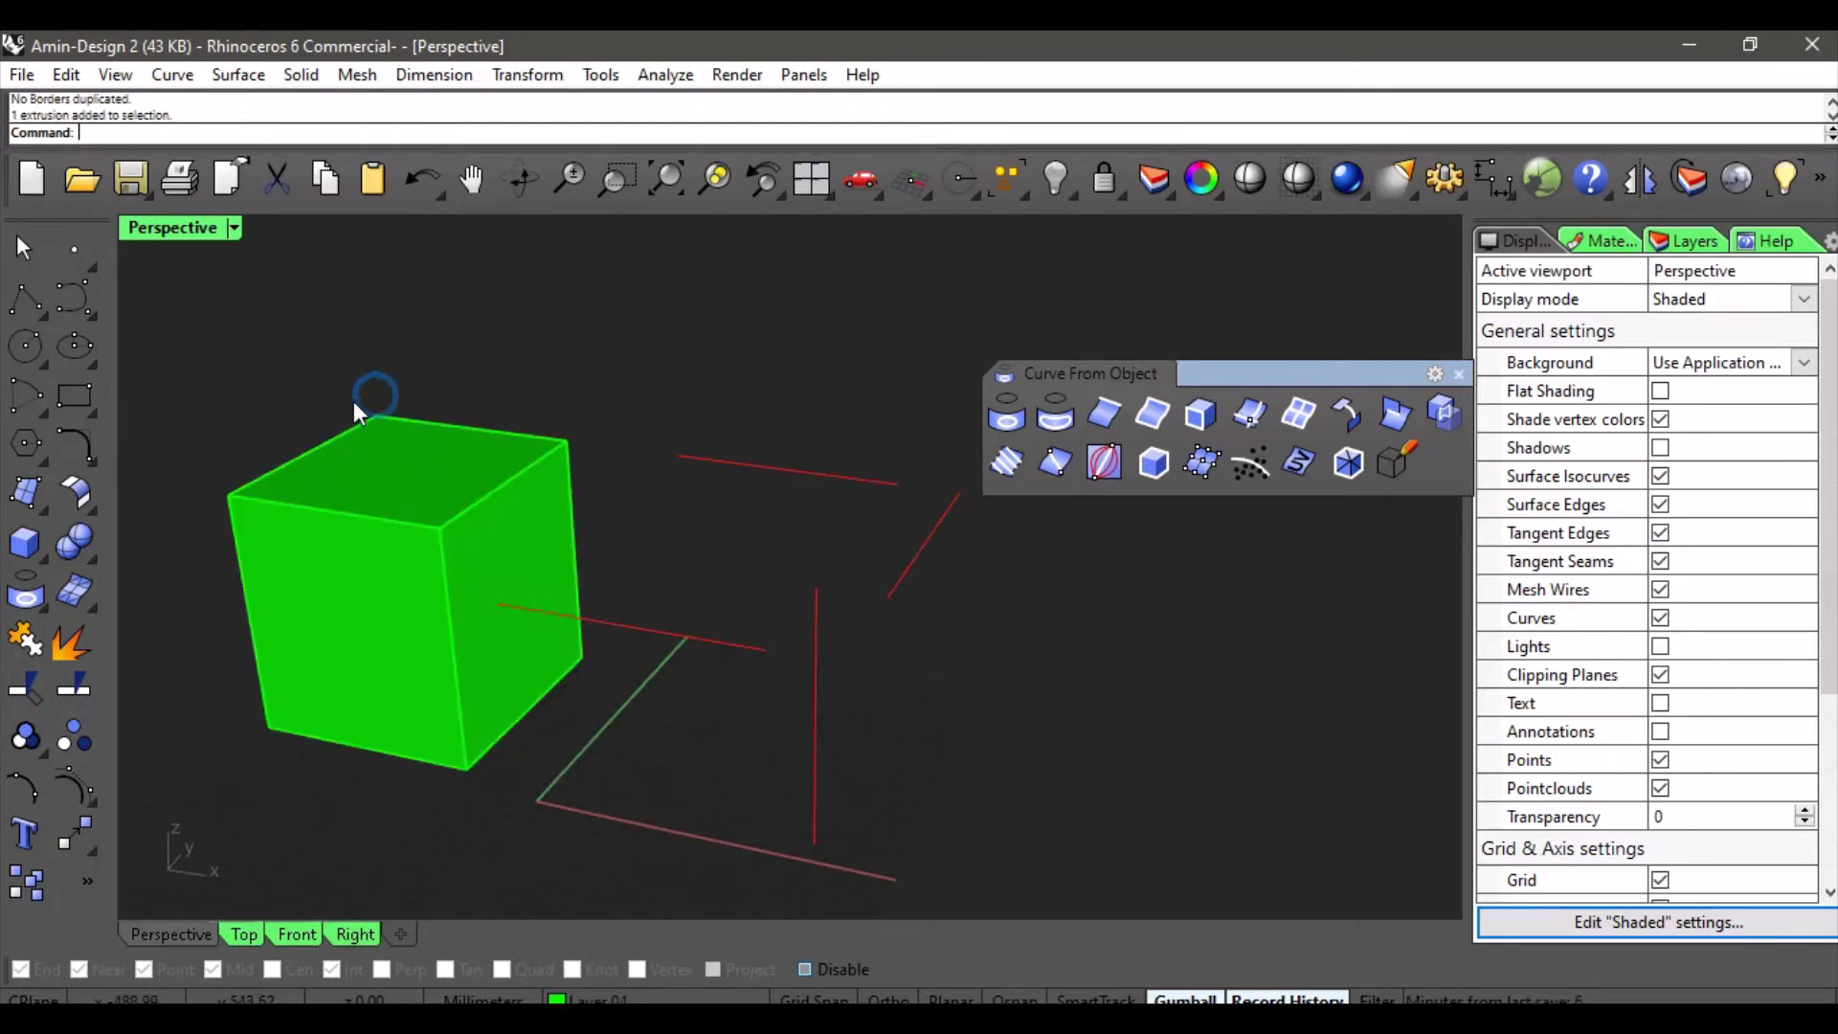
- Make Layer 07 the current layer and create a second cube-like box on the far side of the red curves
{"action": "scroll", "coordinate": [748, 554], "scroll_direction": "down", "scroll_amount": 2}
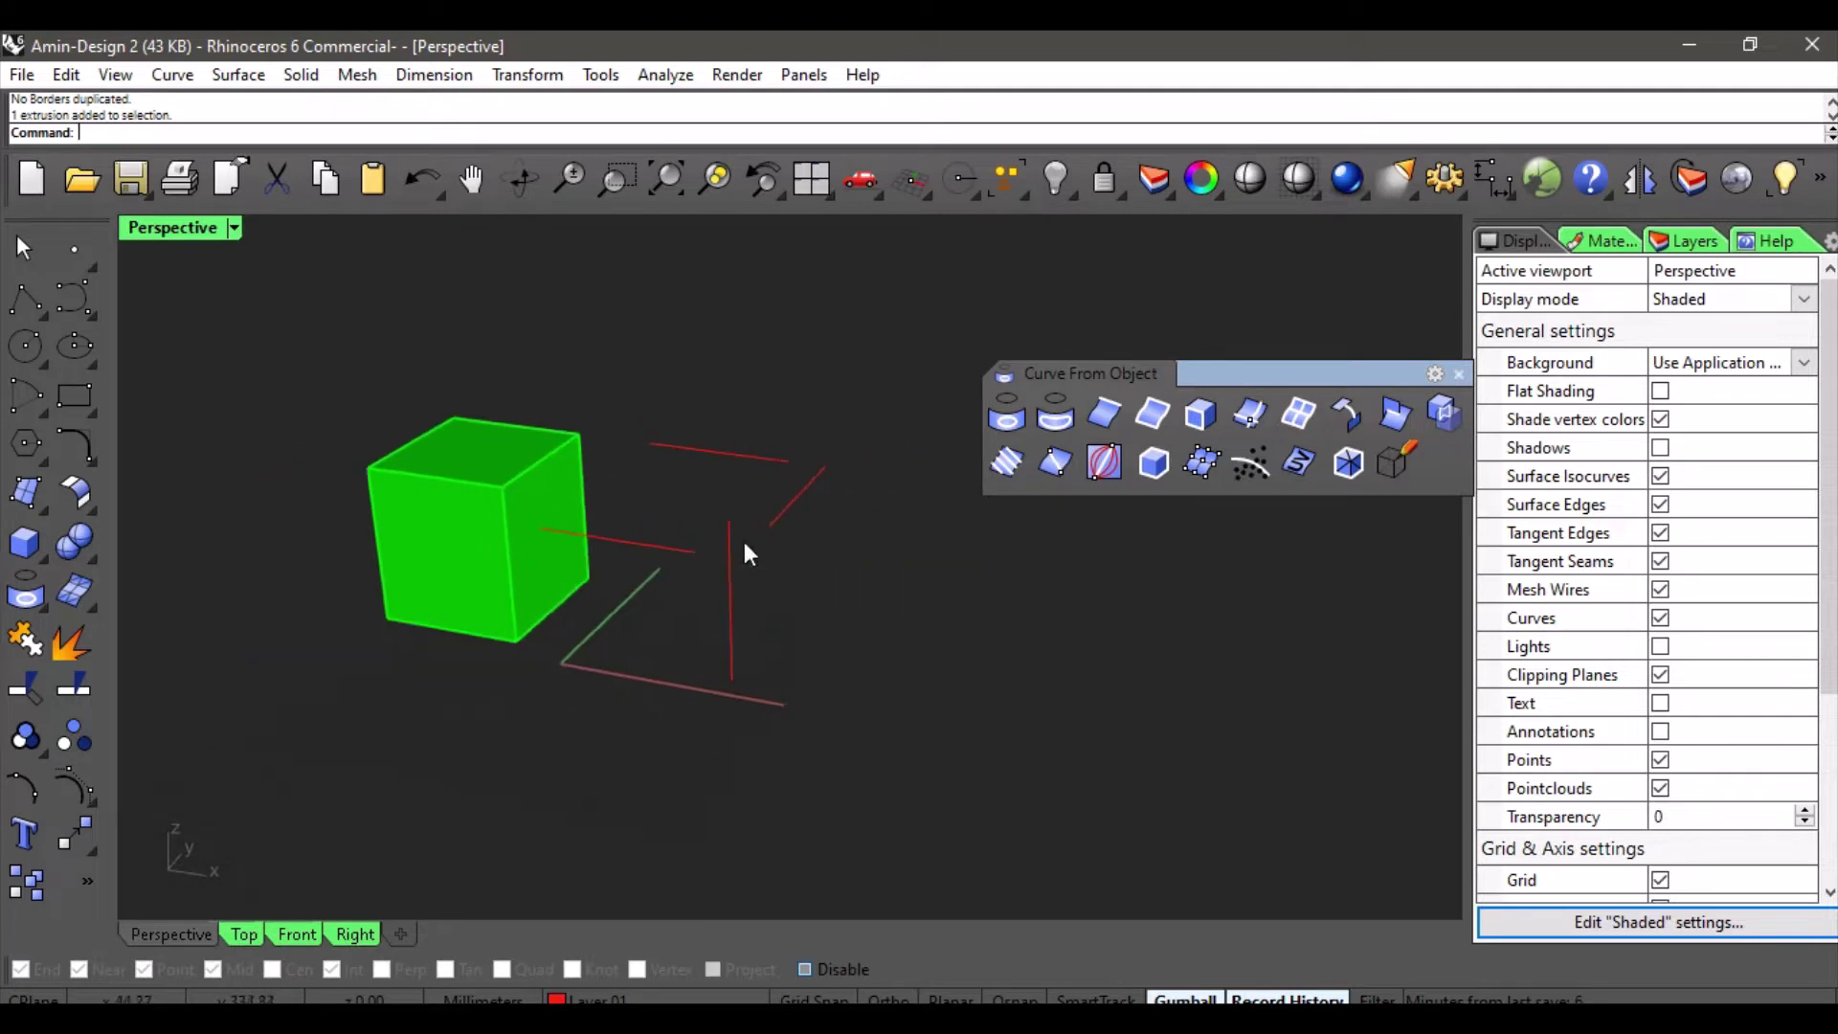
{"action": "left_click", "coordinate": [592, 997]}
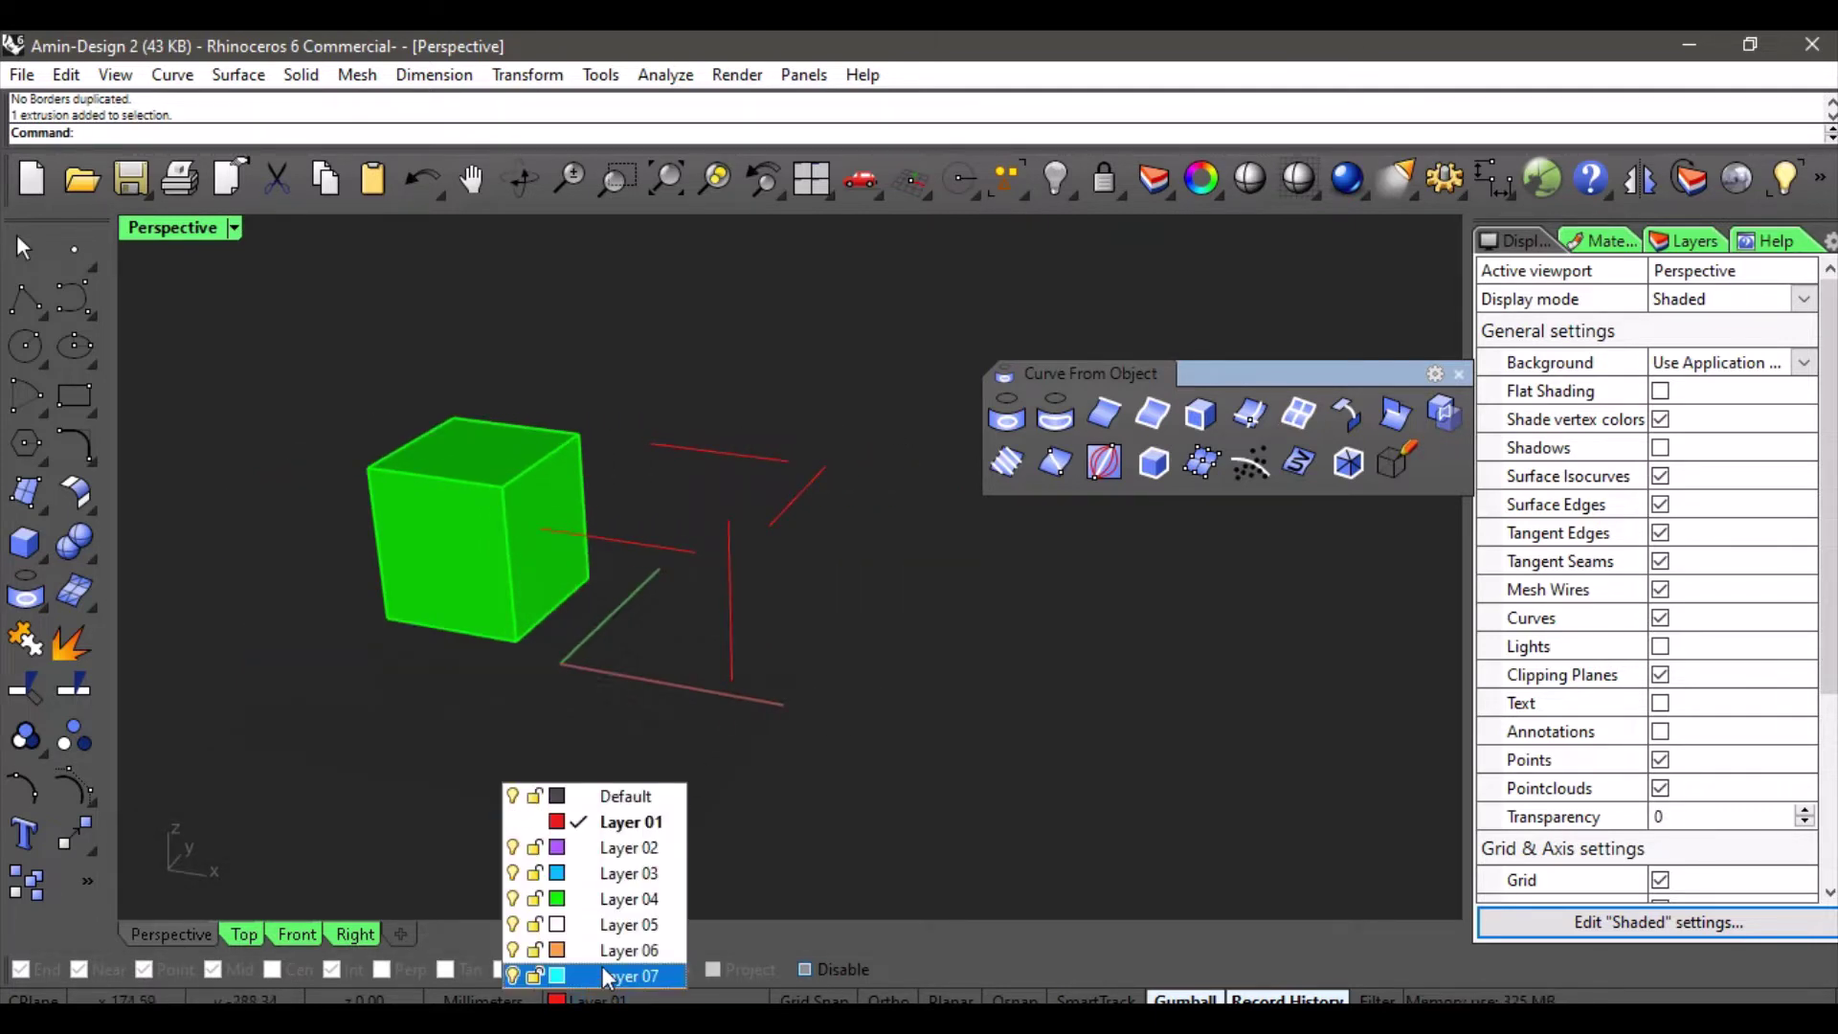
{"action": "left_click", "coordinate": [601, 967]}
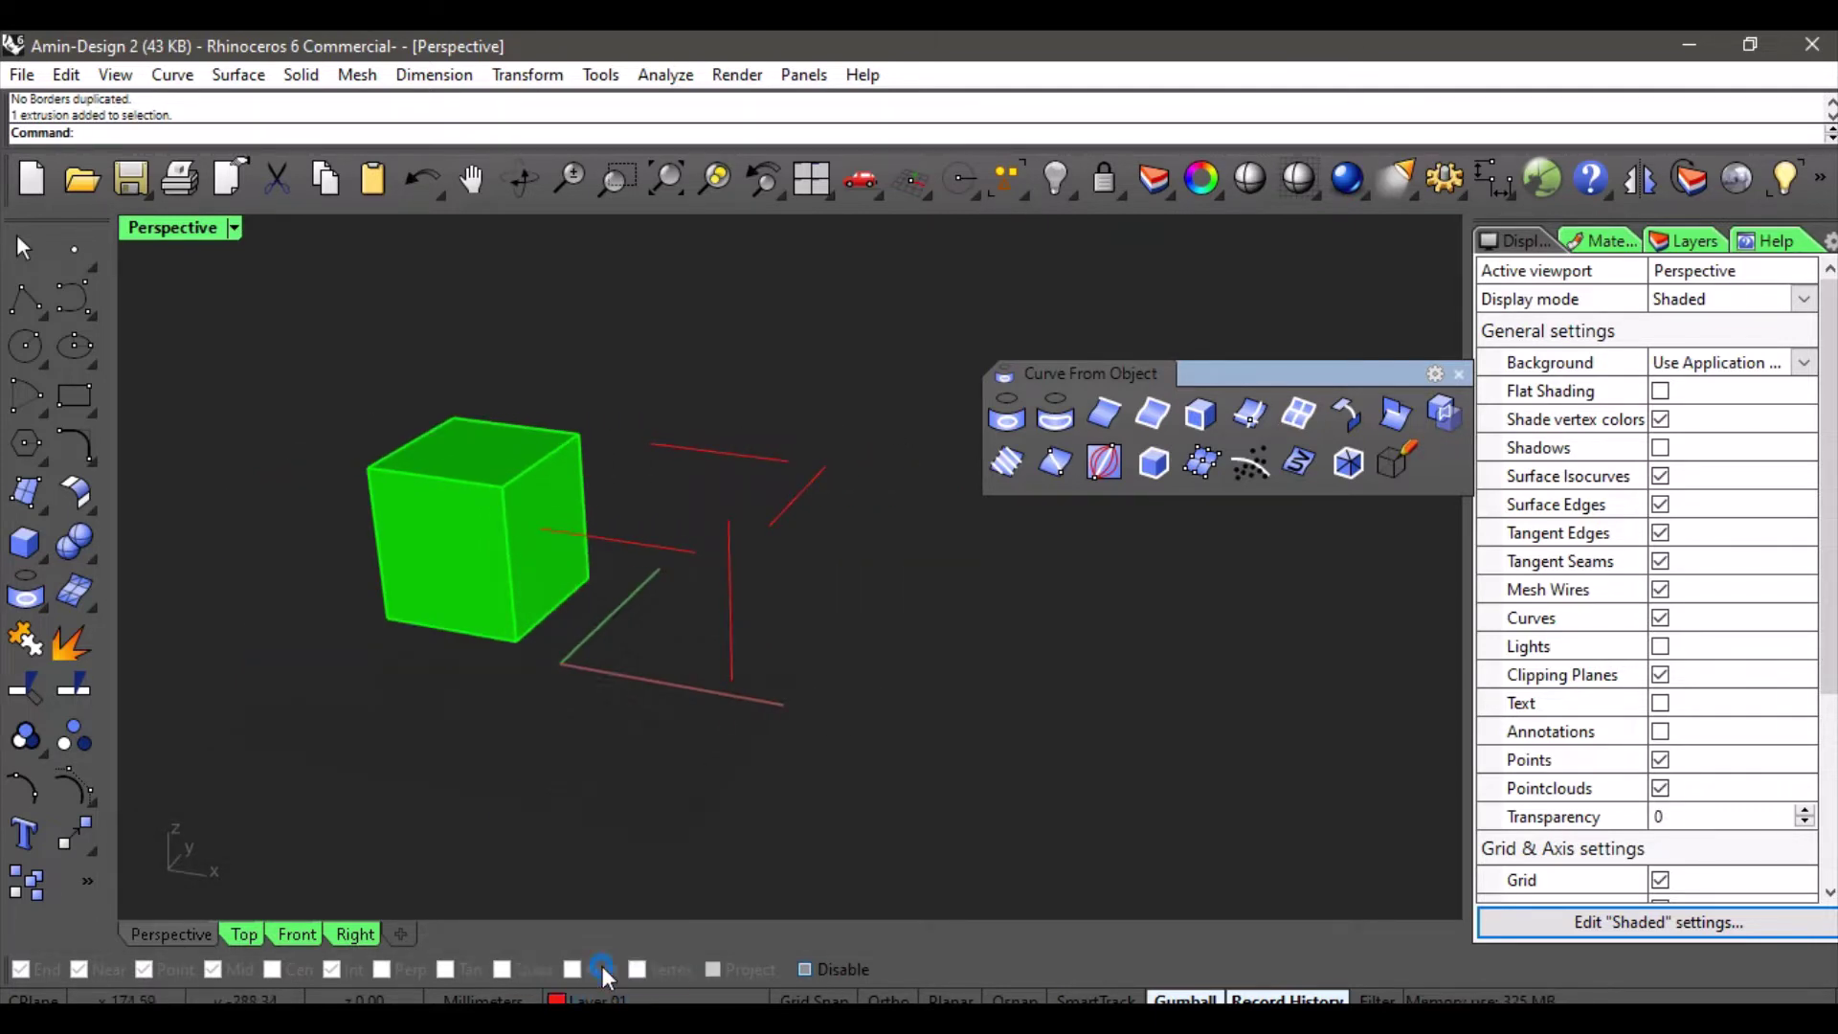
{"action": "left_click", "coordinate": [24, 543]}
{"action": "scroll", "coordinate": [613, 694], "scroll_direction": "down", "scroll_amount": 2}
{"action": "scroll", "coordinate": [624, 694], "scroll_direction": "up", "scroll_amount": 2}
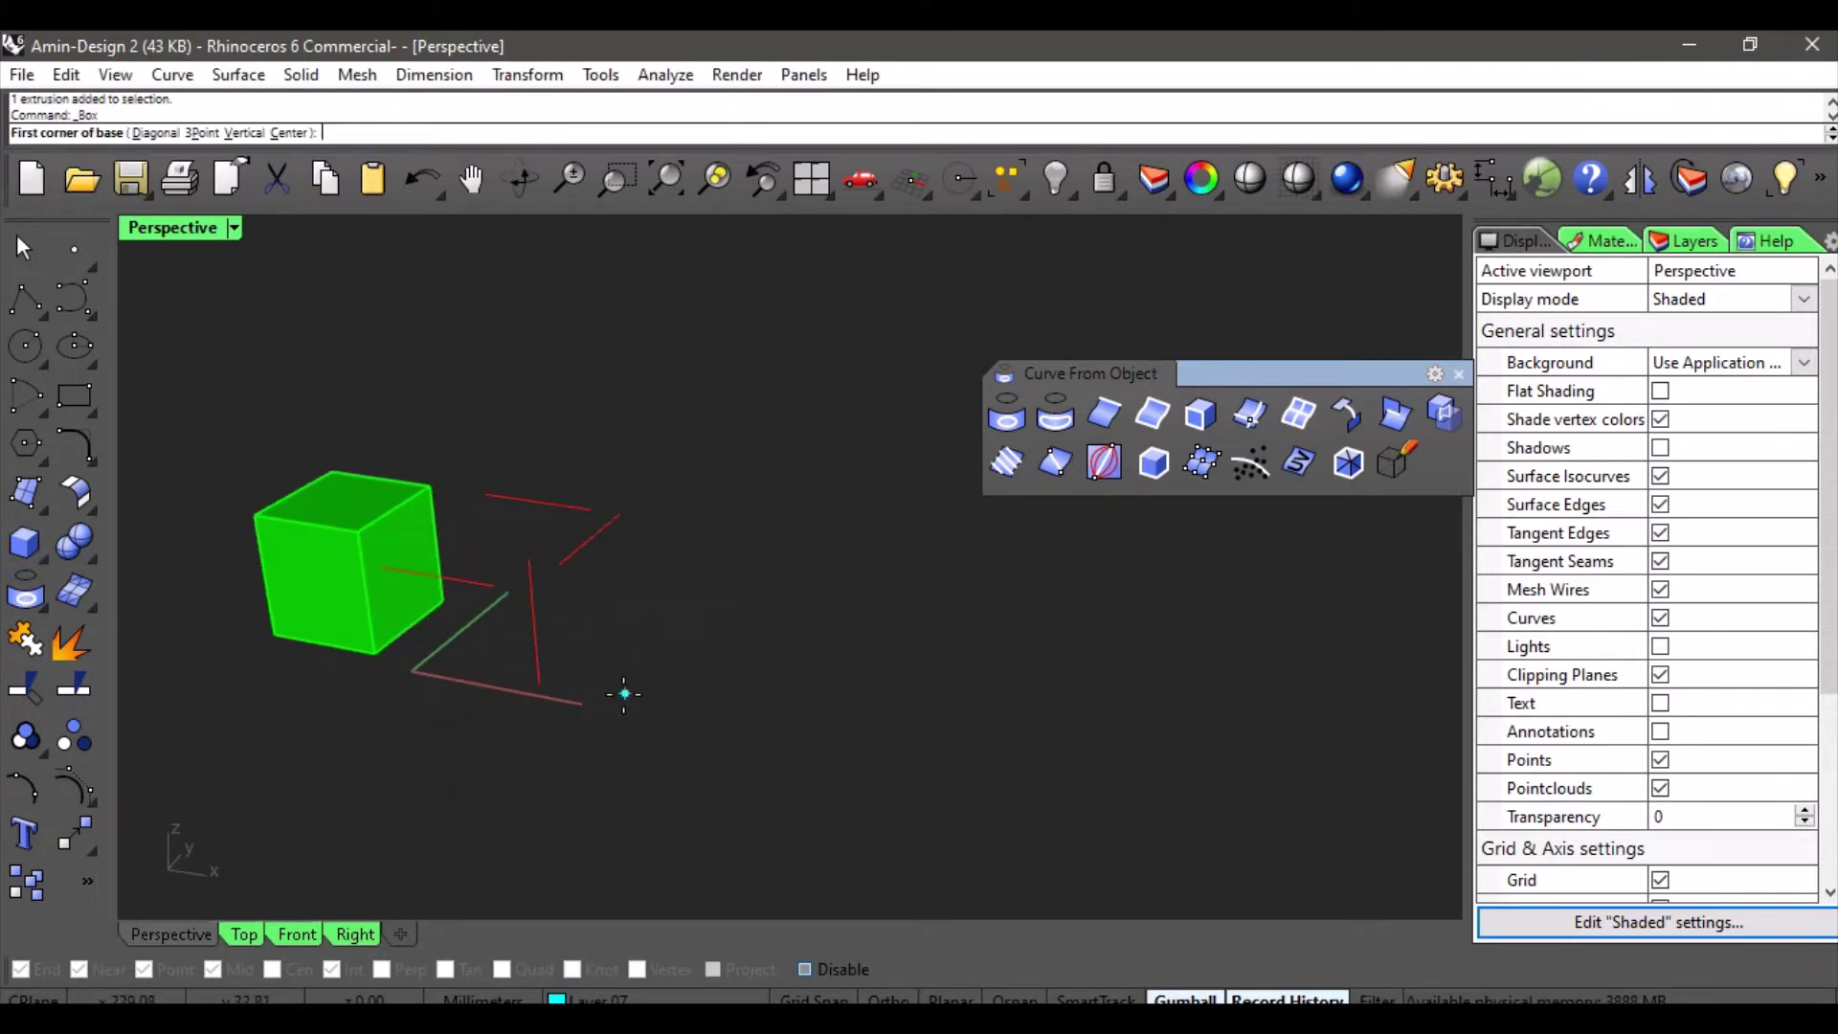
{"action": "left_click", "coordinate": [618, 692]}
{"action": "left_click", "coordinate": [783, 653]}
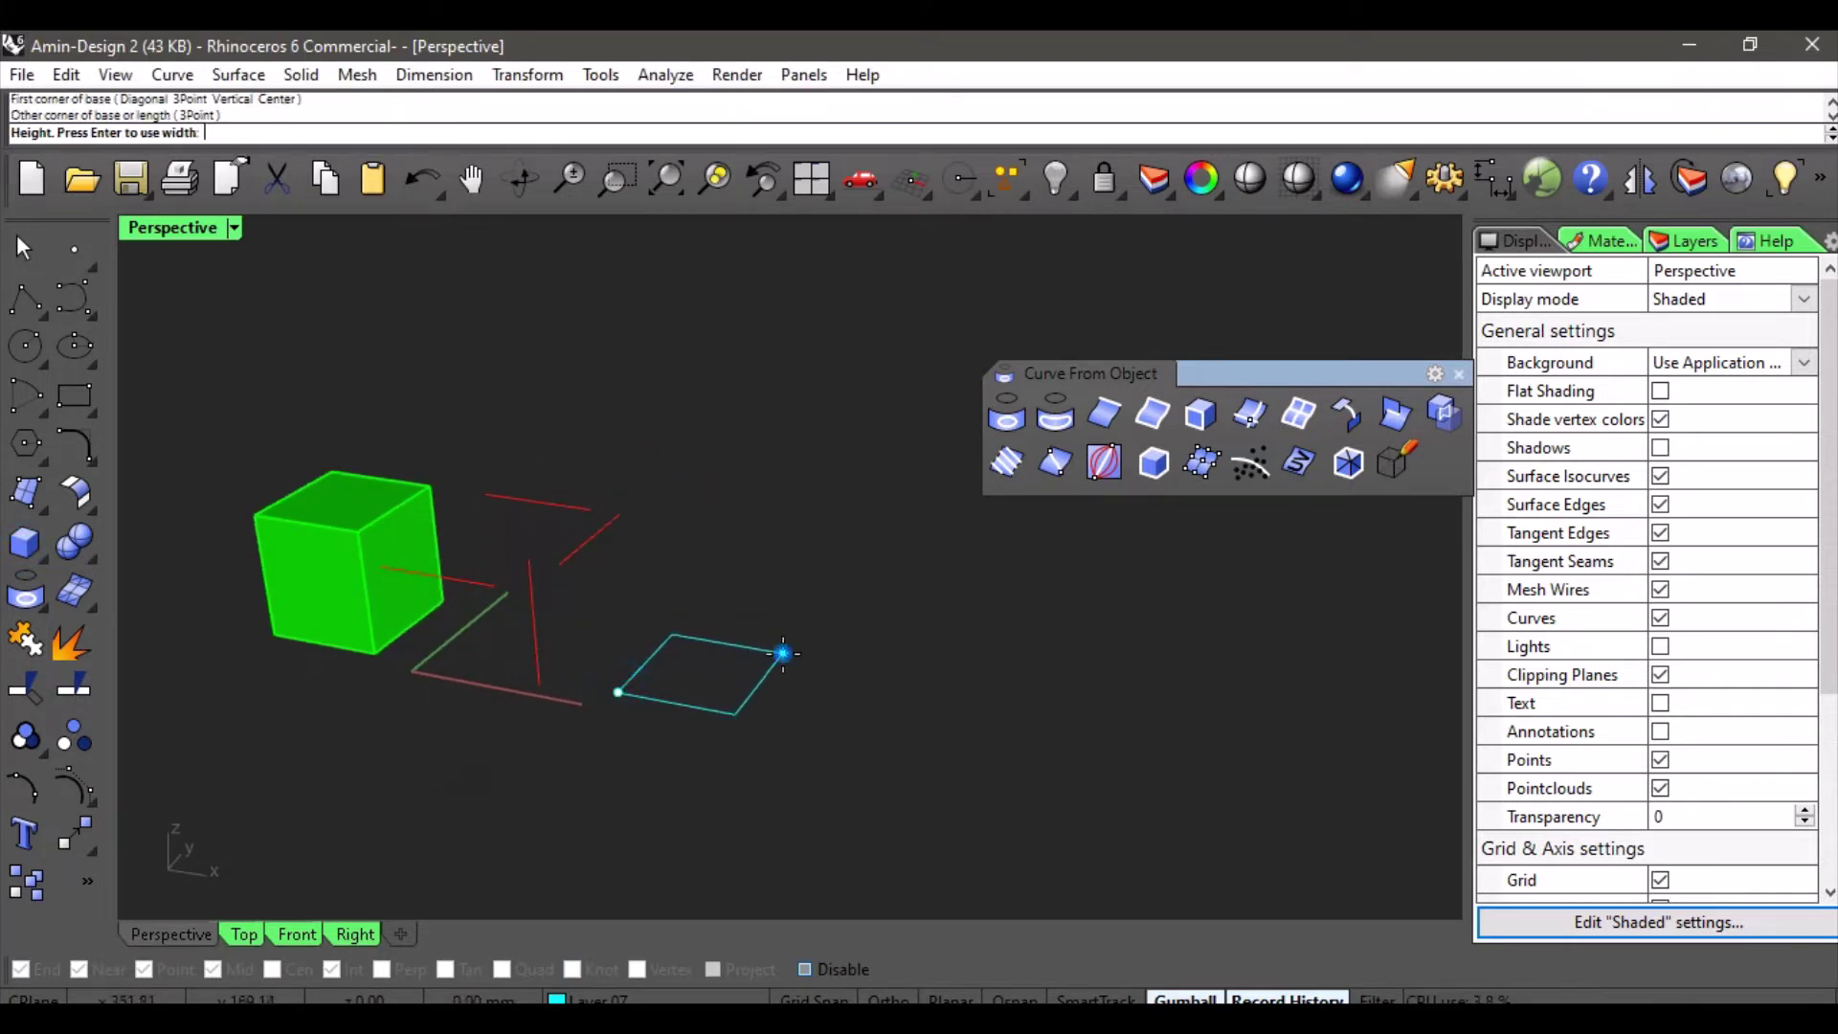
{"action": "left_click", "coordinate": [808, 547]}
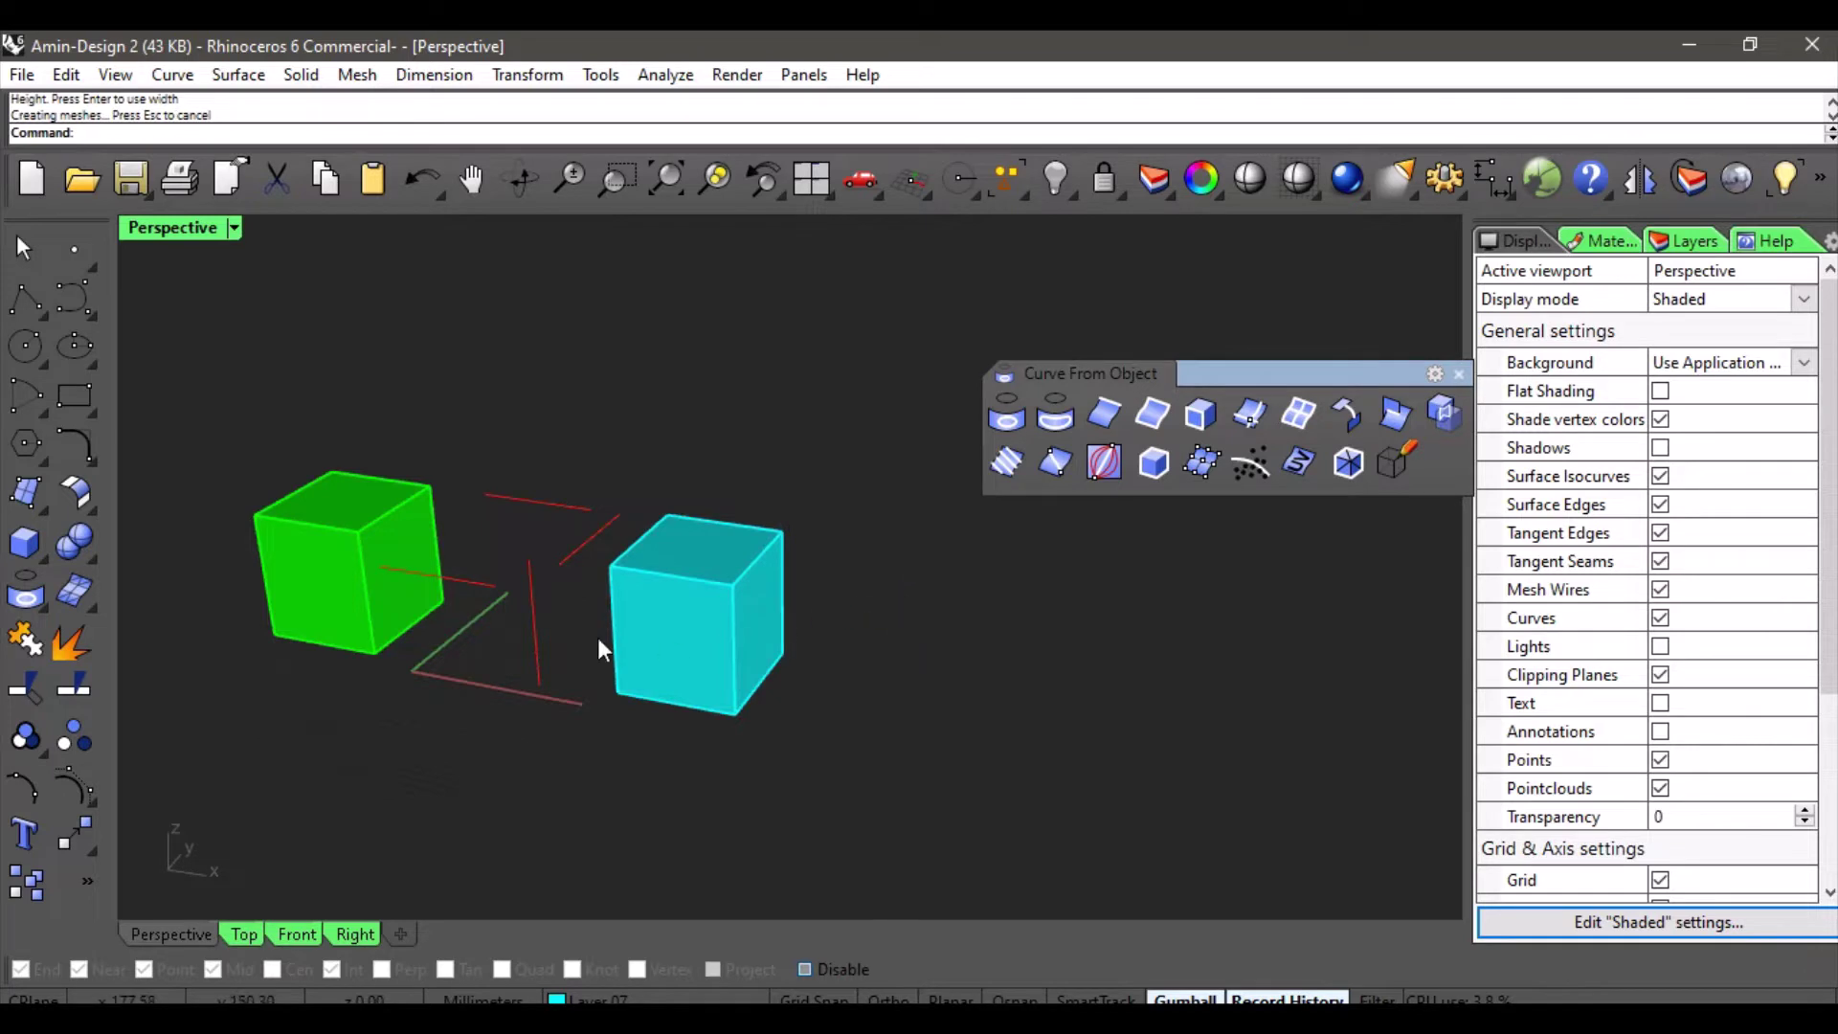
- Move the green box and the cyan box slightly upward and leave both deselected
{"action": "scroll", "coordinate": [473, 637], "scroll_direction": "up", "scroll_amount": 1}
{"action": "left_click", "coordinate": [339, 590]}
{"action": "left_click_drag", "start_coordinate": [371, 490], "coordinate": [402, 450]}
{"action": "left_click", "coordinate": [571, 381]}
{"action": "left_click", "coordinate": [762, 623]}
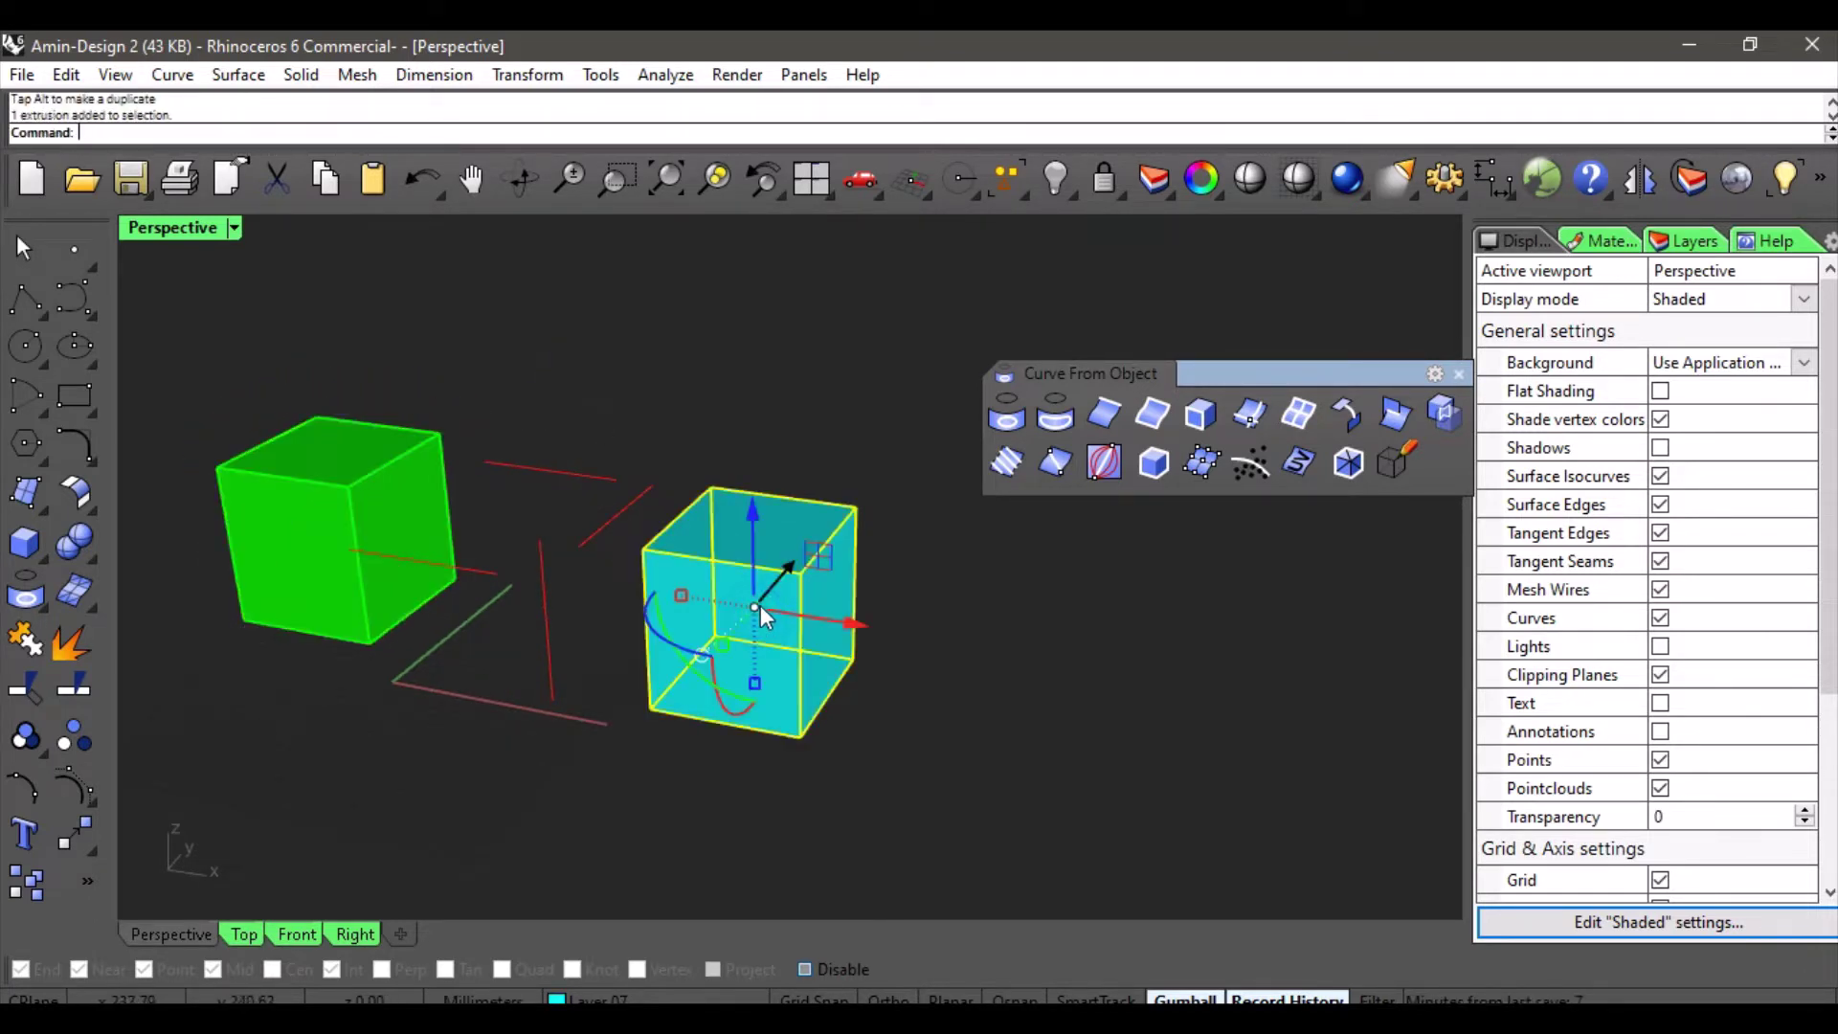
{"action": "mouse_move", "coordinate": [835, 550]}
{"action": "left_mouse_down"}
{"action": "mouse_move", "coordinate": [806, 497]}
{"action": "mouse_move", "coordinate": [822, 548]}
{"action": "left_mouse_up"}
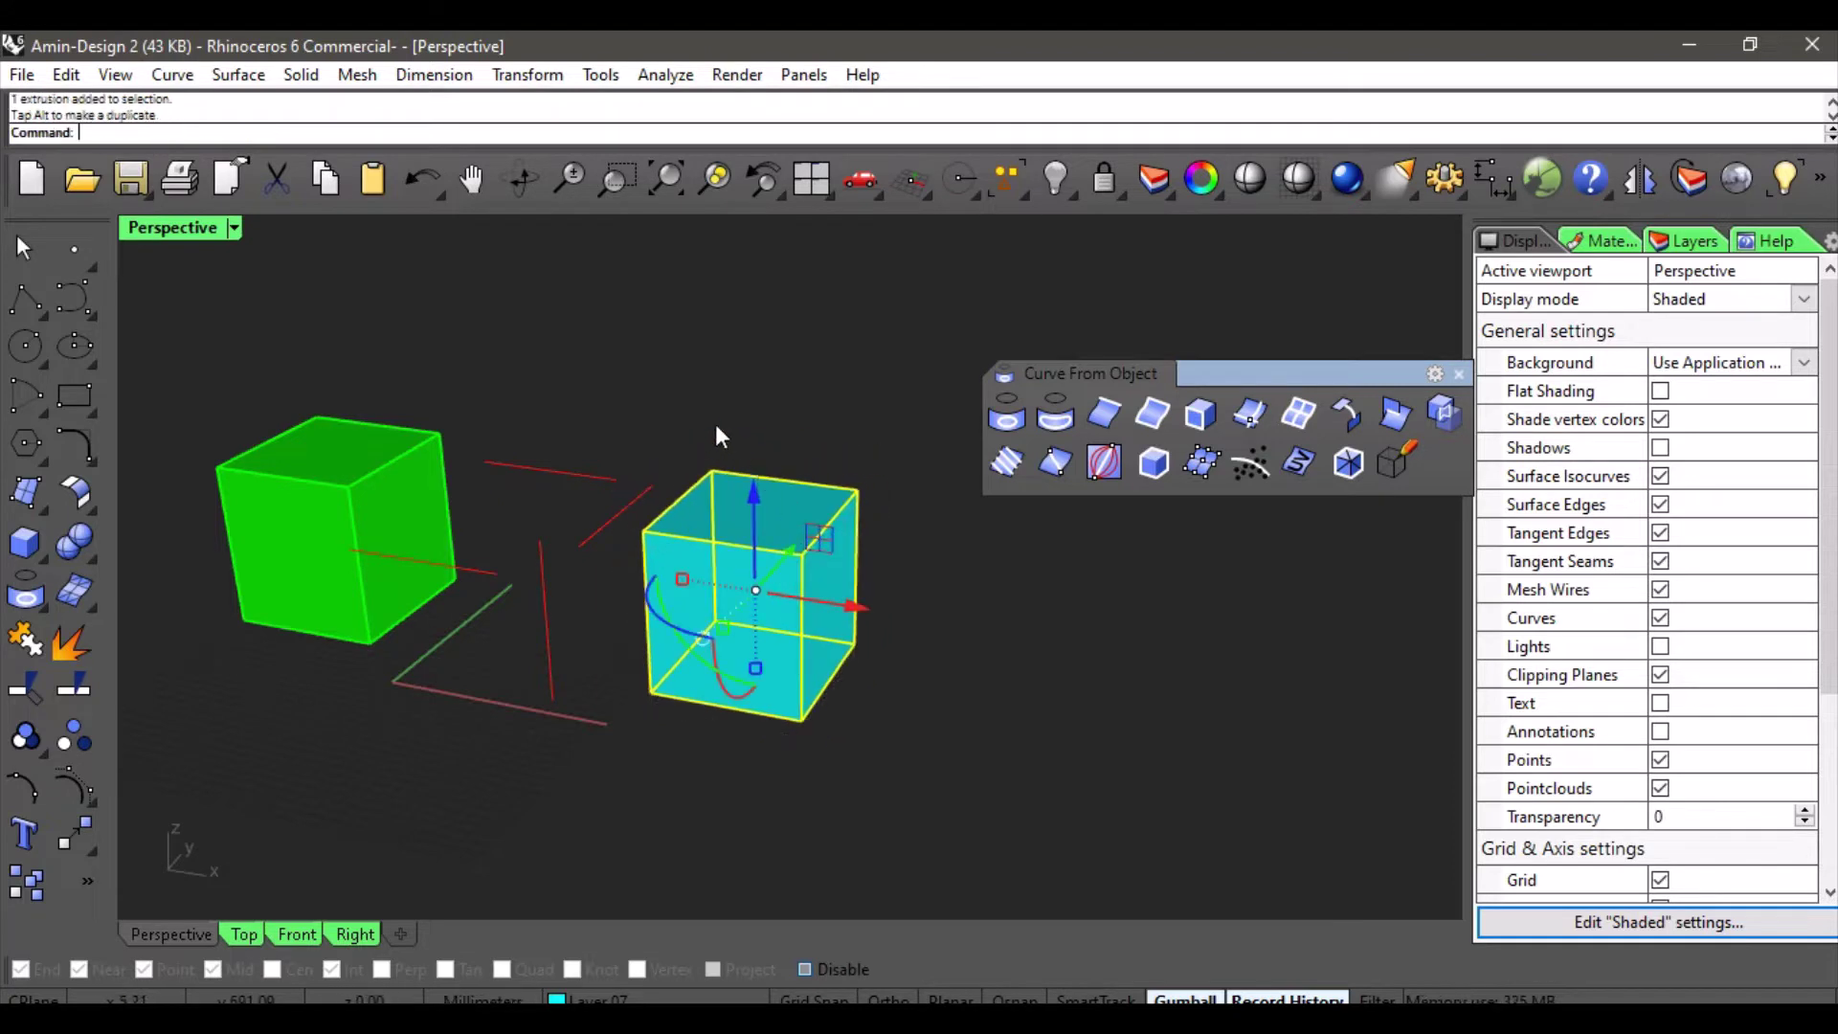
{"action": "left_click", "coordinate": [716, 423]}
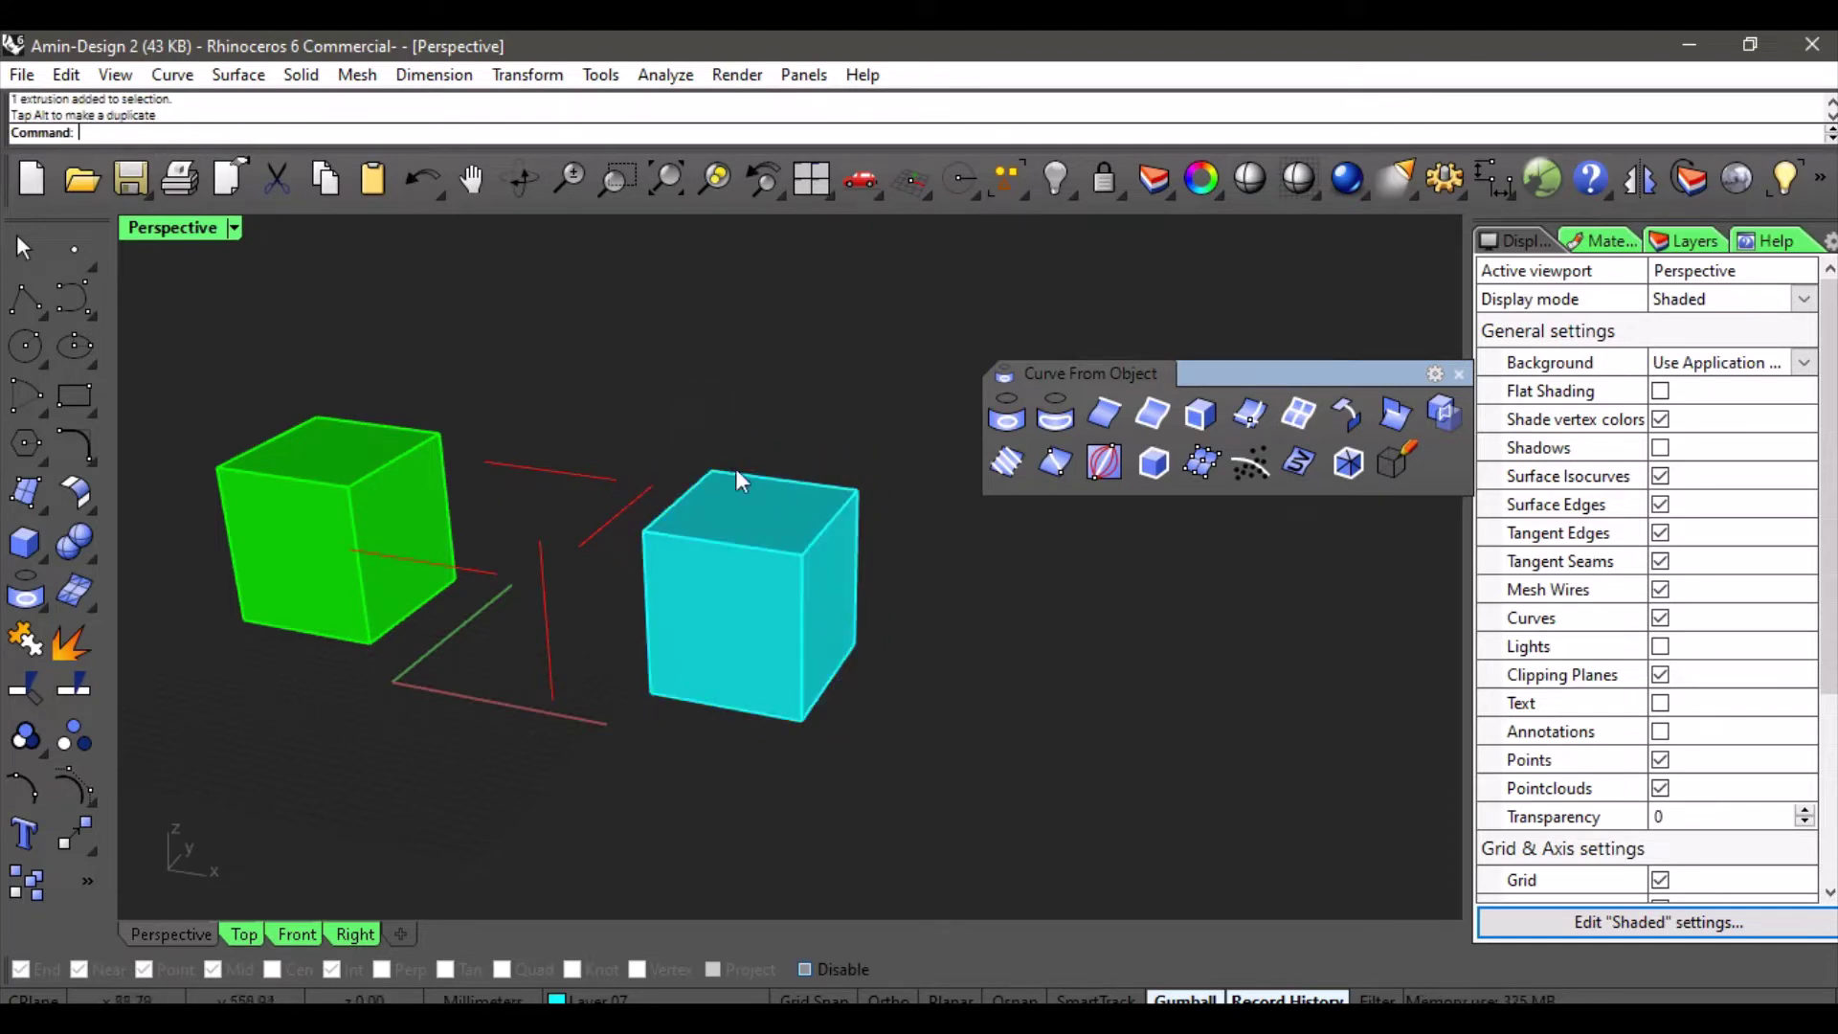
- Explode the cyan box into separate surfaces
{"action": "left_click", "coordinate": [61, 651]}
{"action": "left_click", "coordinate": [726, 617]}
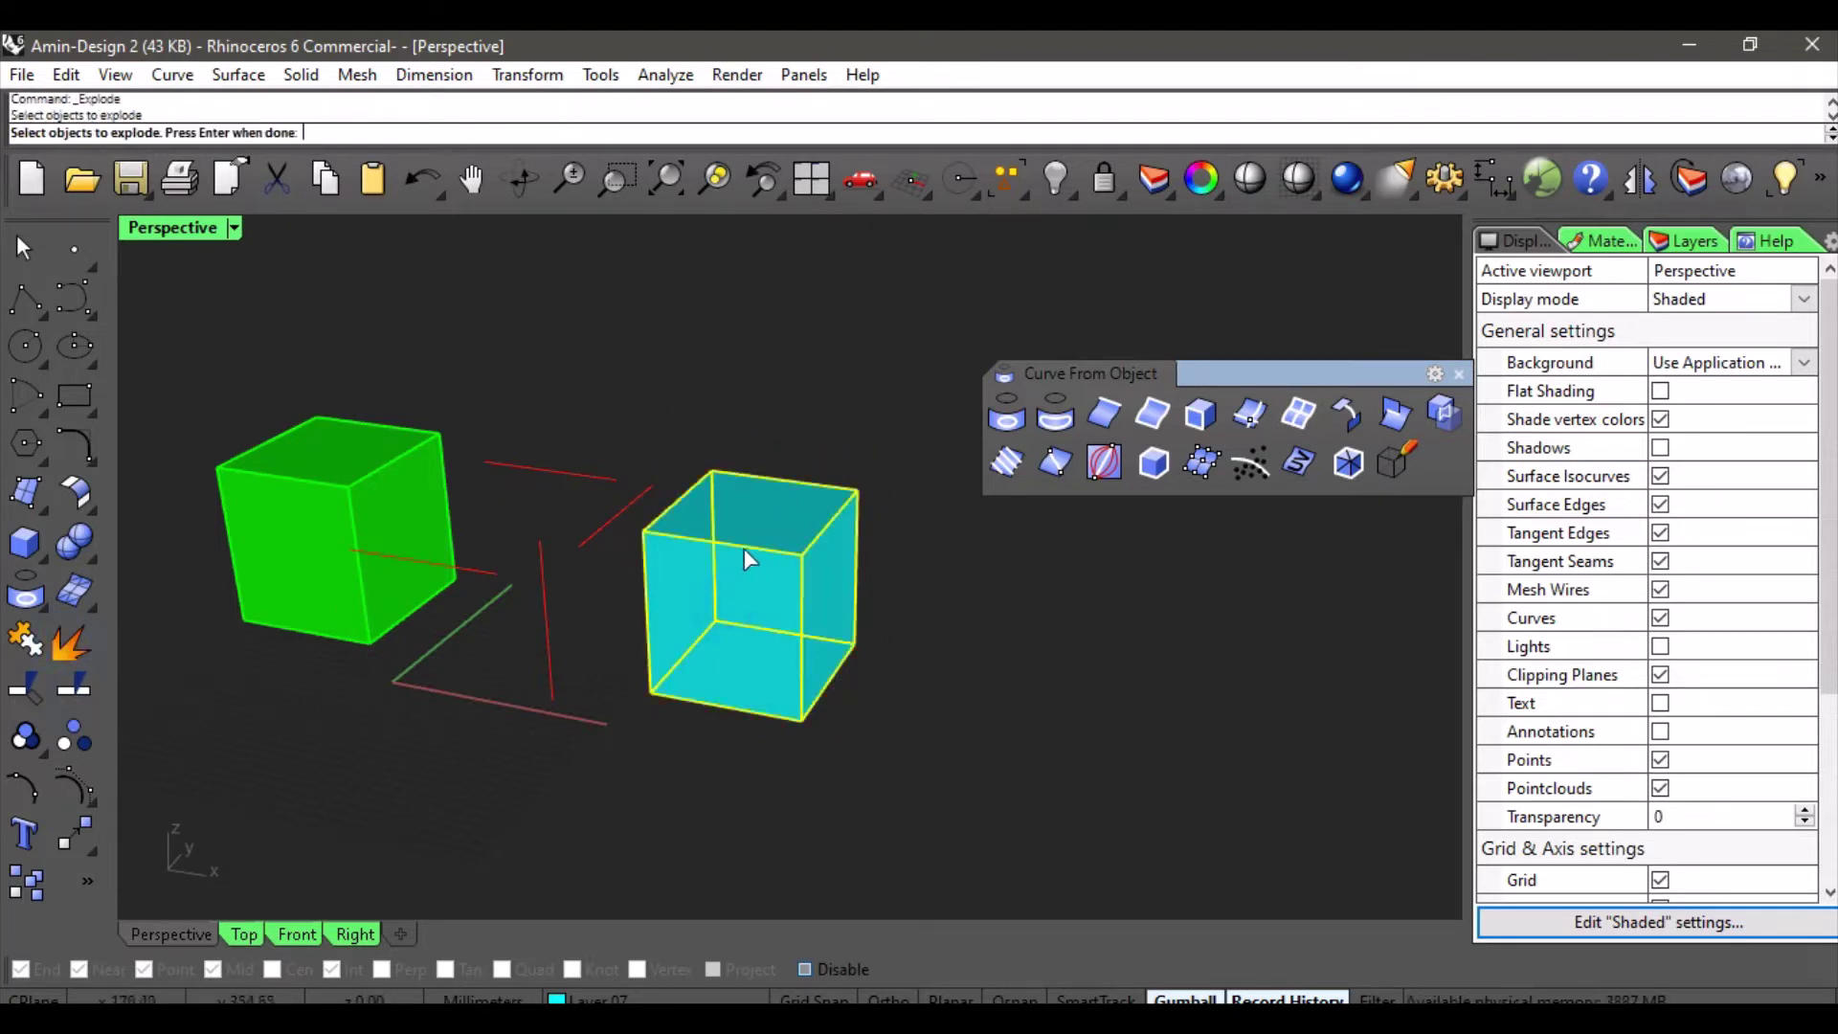
{"action": "key", "text": "Return"}
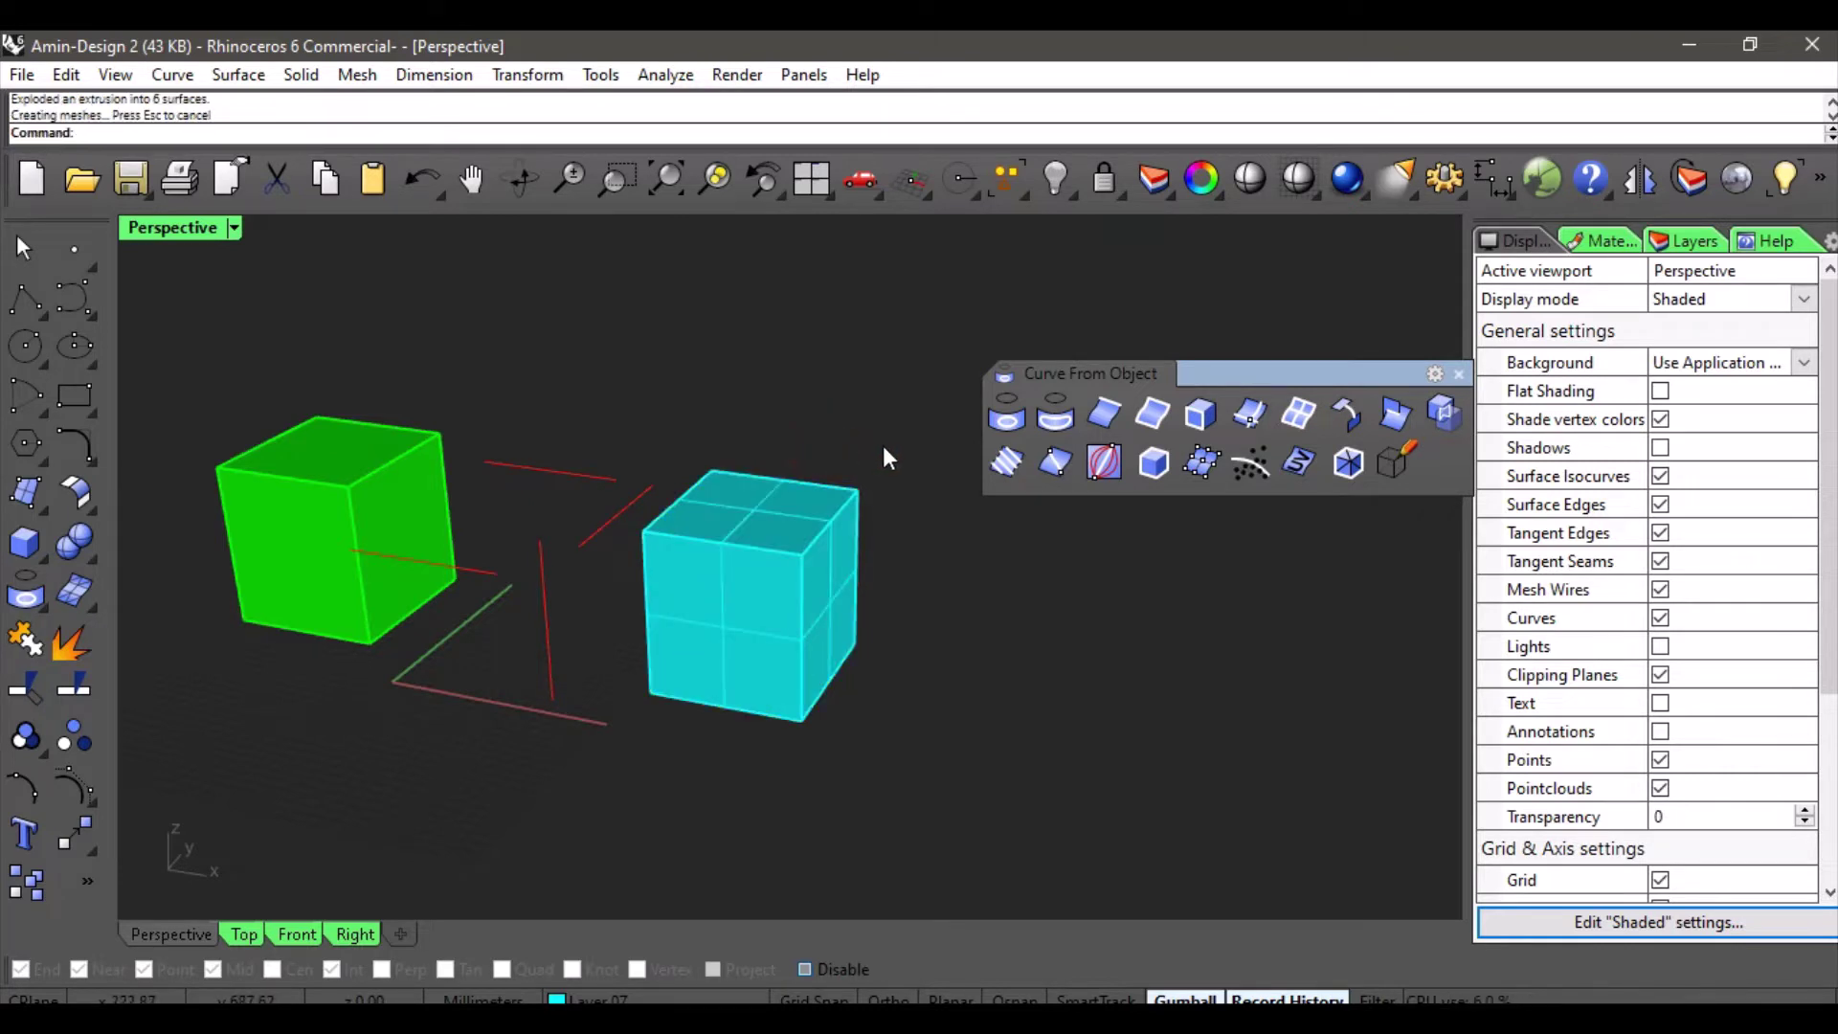
- Lift the cyan box's top surface above the box and slide its front surface along X toward the green box
{"action": "left_click", "coordinate": [733, 507]}
{"action": "left_click_drag", "start_coordinate": [751, 429], "coordinate": [747, 336]}
{"action": "left_click", "coordinate": [741, 595]}
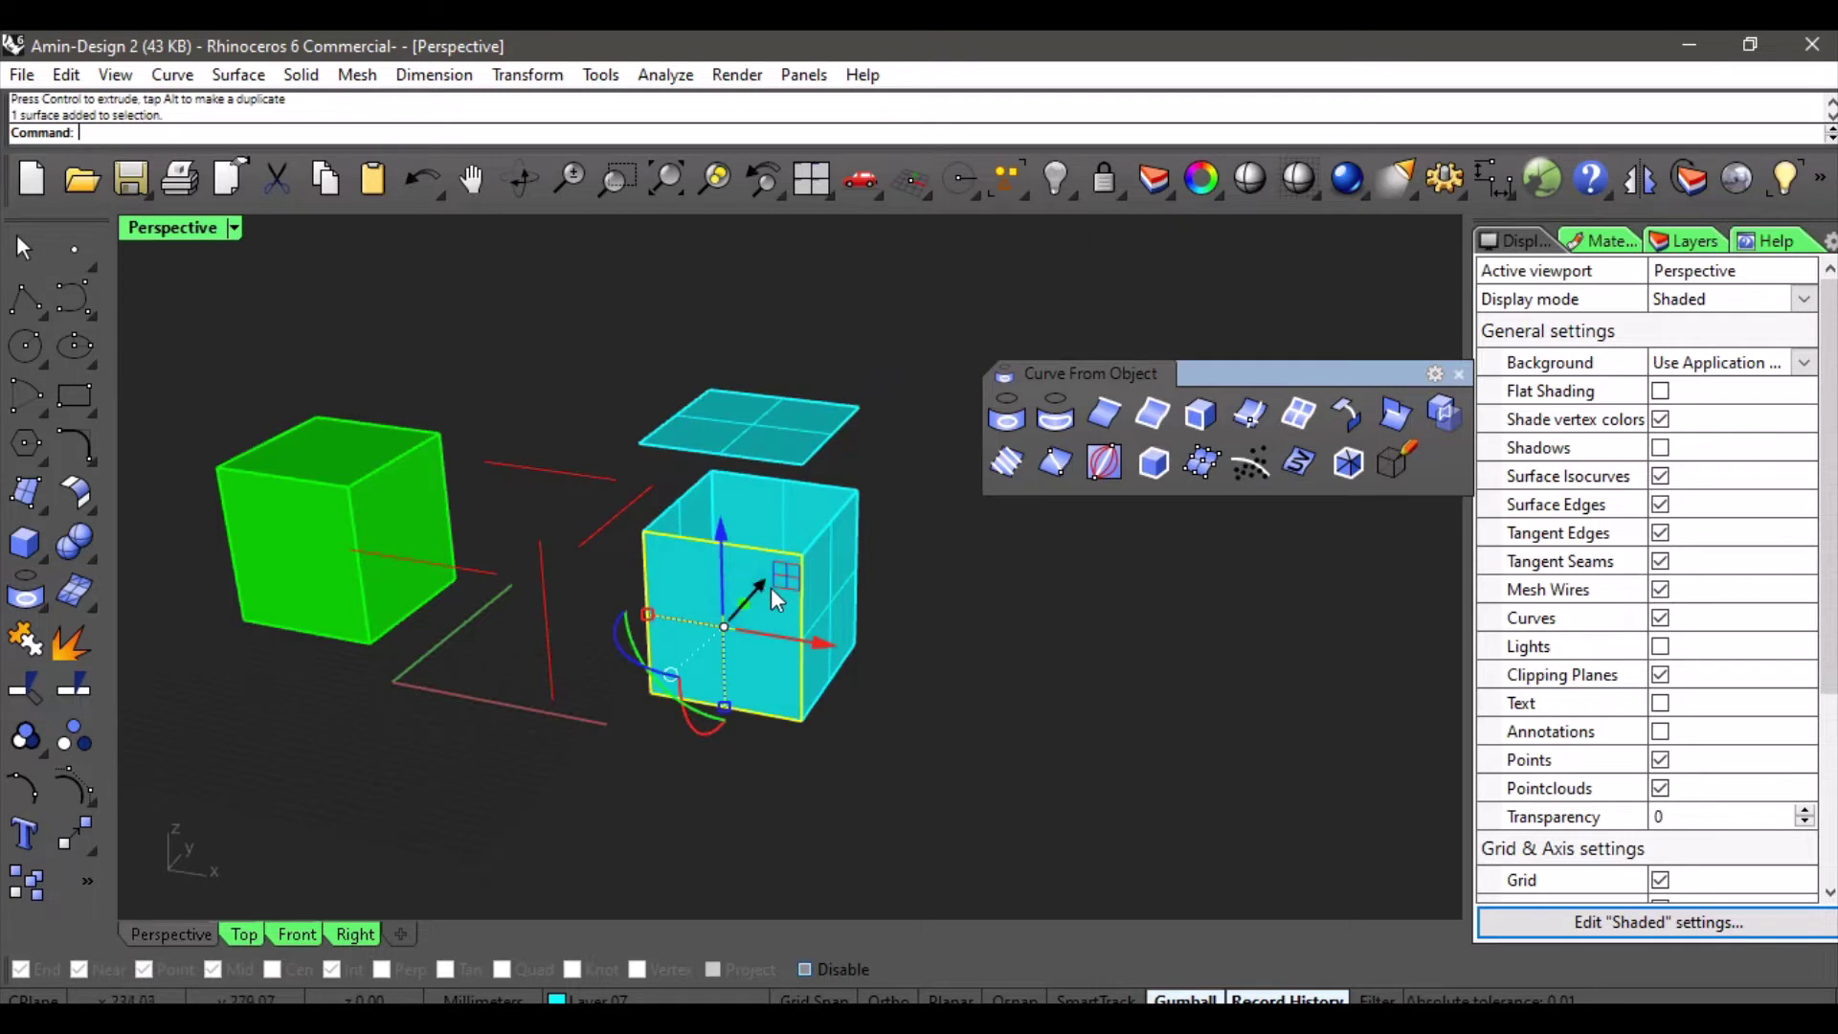
{"action": "left_click_drag", "start_coordinate": [824, 635], "coordinate": [657, 603]}
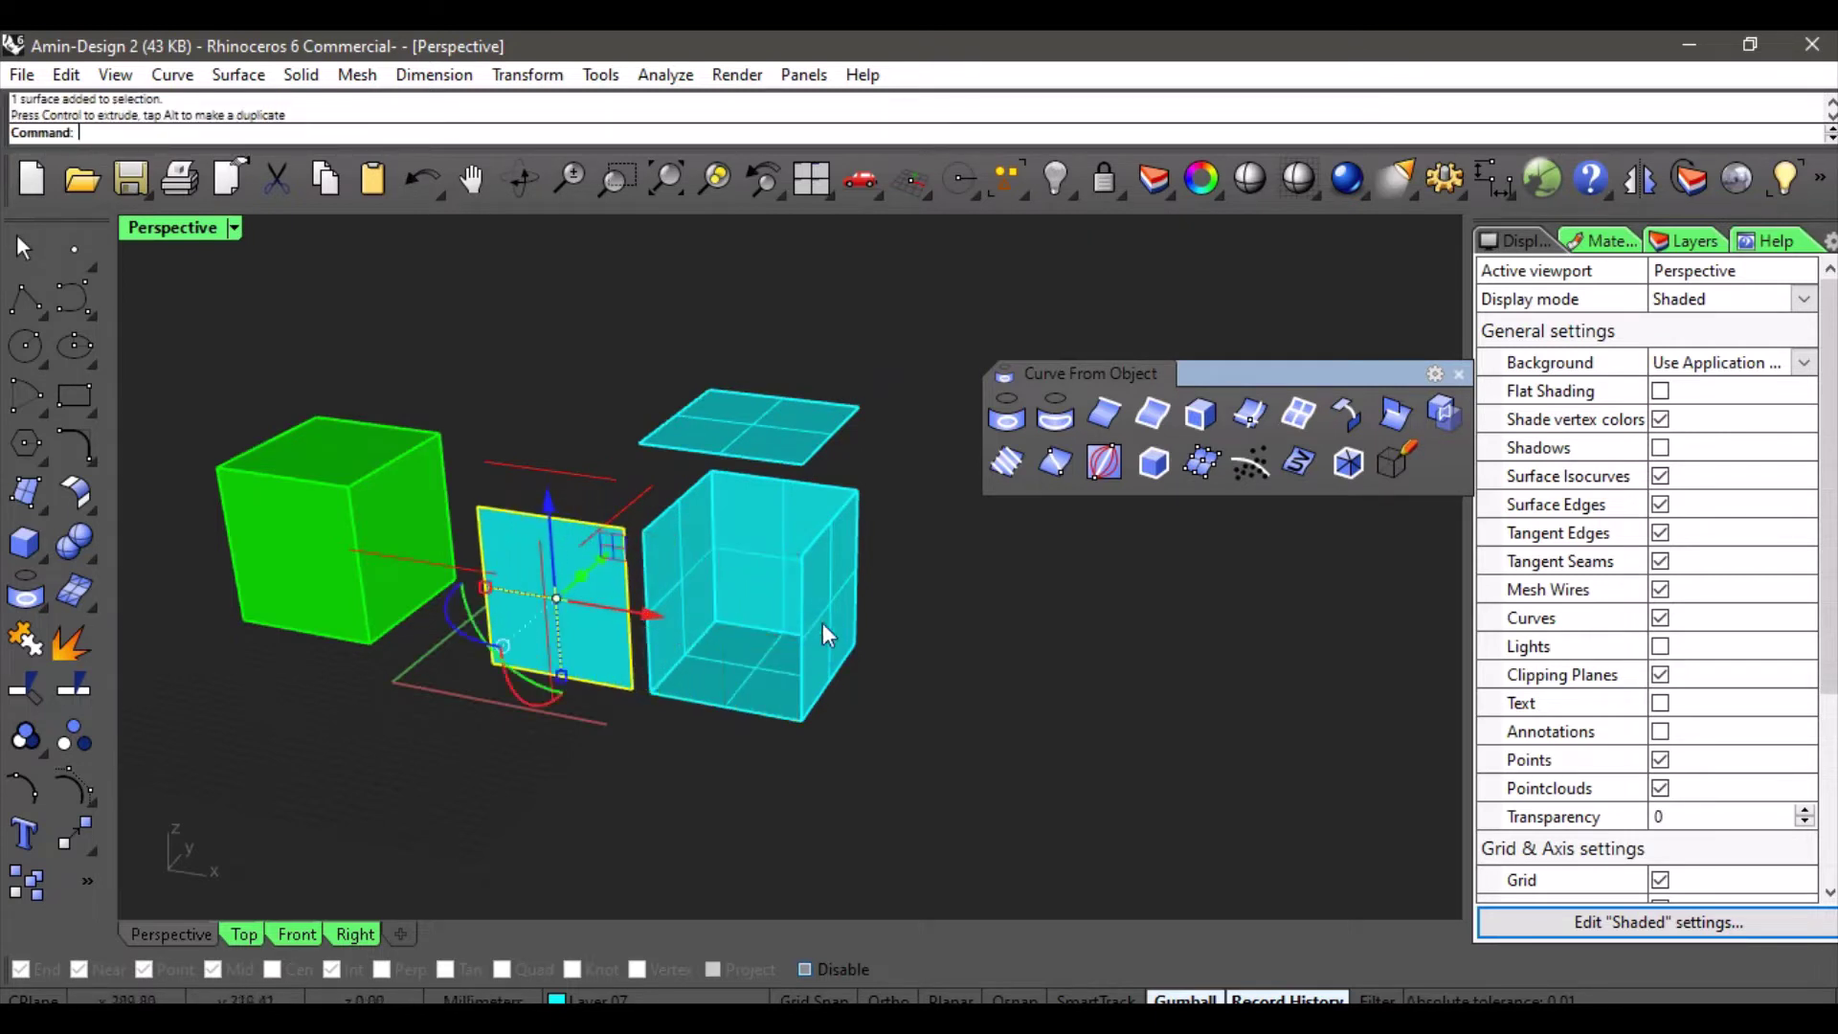
{"action": "left_click", "coordinate": [957, 609]}
{"action": "mouse_move", "coordinate": [718, 553]}
{"action": "right_mouse_down"}
{"action": "mouse_move", "coordinate": [907, 554]}
{"action": "mouse_move", "coordinate": [693, 575]}
{"action": "mouse_move", "coordinate": [677, 546]}
{"action": "mouse_move", "coordinate": [677, 570]}
{"action": "right_mouse_up"}
{"action": "left_click", "coordinate": [992, 639]}
{"action": "scroll", "coordinate": [709, 471], "scroll_direction": "up", "scroll_amount": 2}
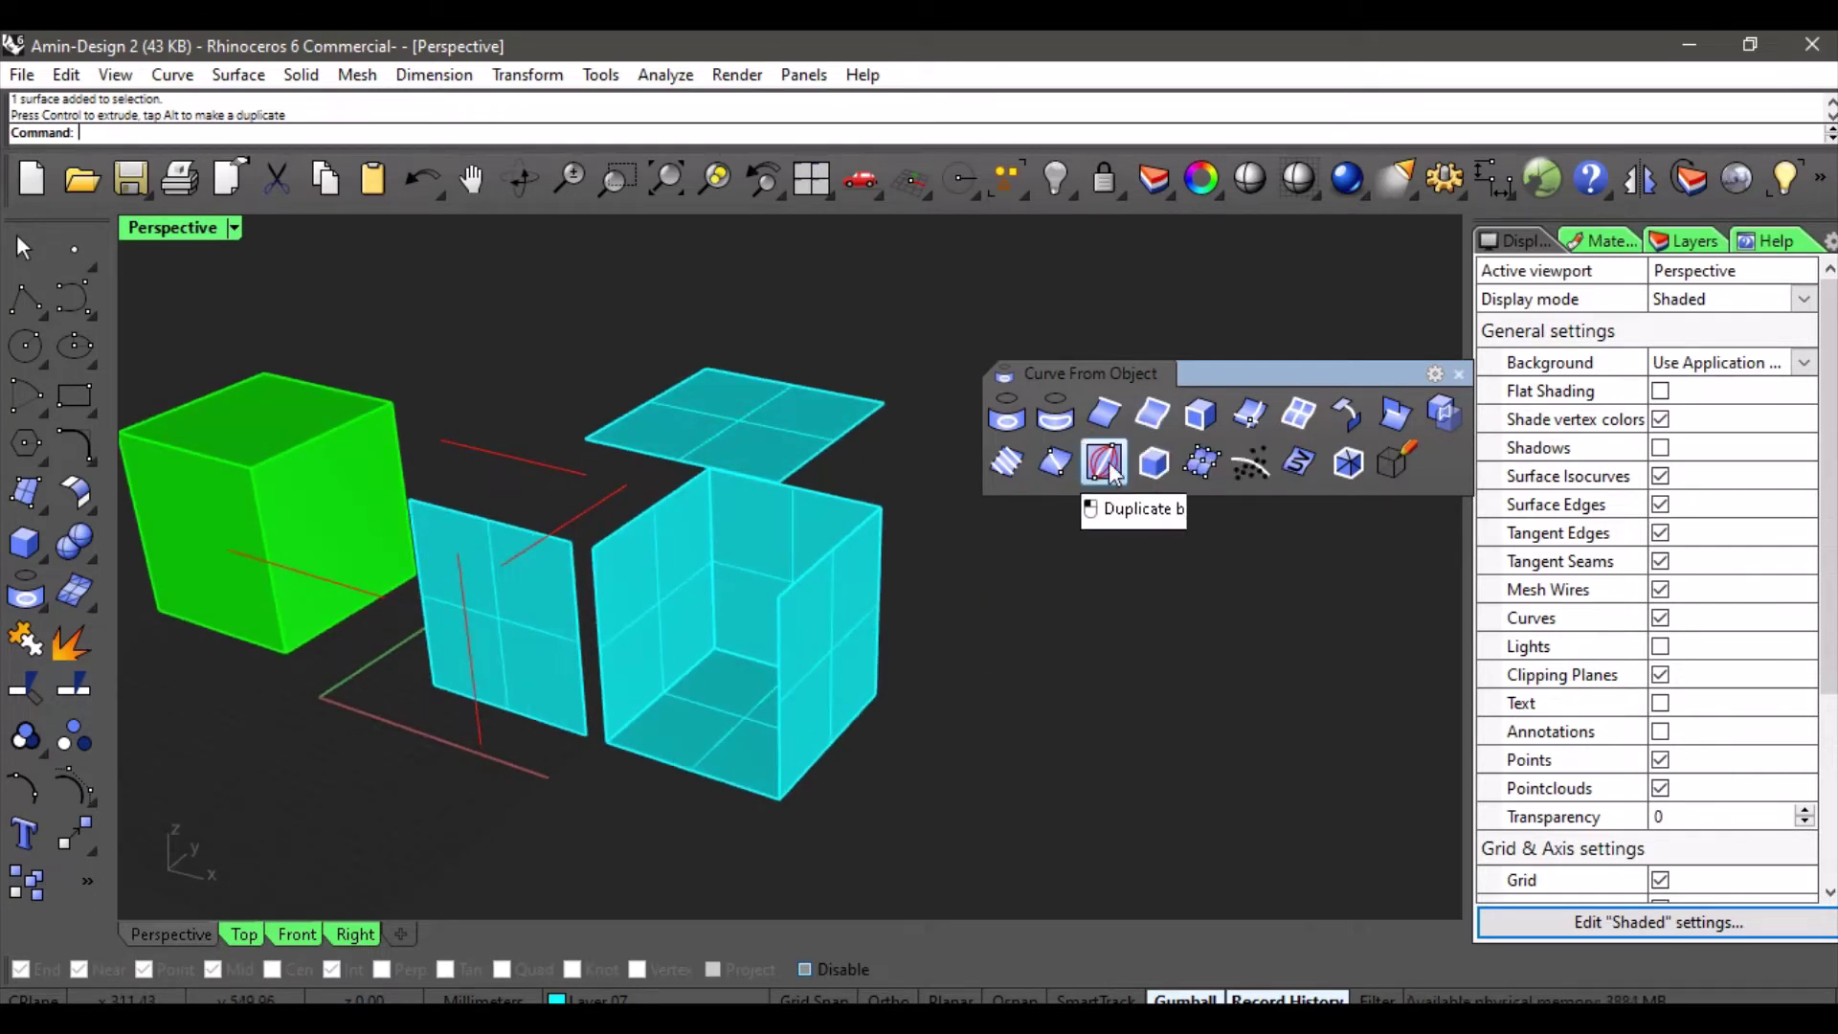
- Make Layer 01 current and duplicate the border of the raised cyan top surface with DupBorder
{"action": "left_click", "coordinate": [589, 999]}
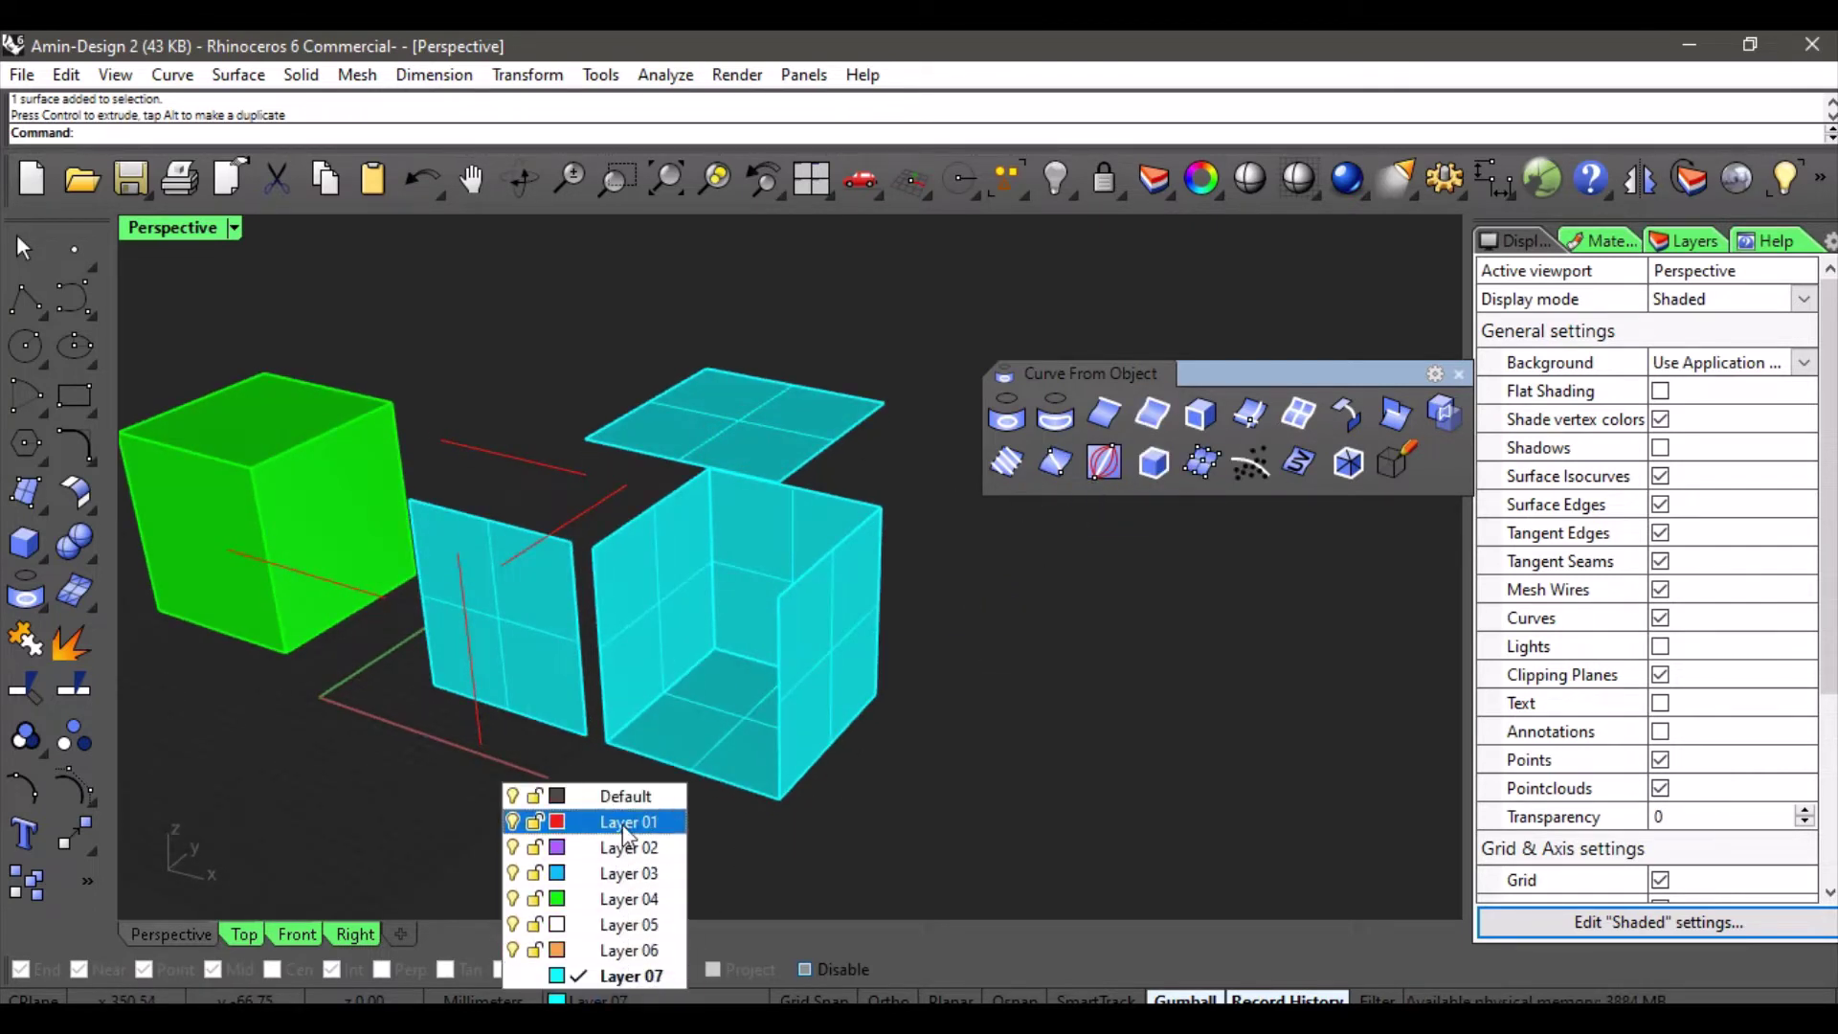
{"action": "left_click", "coordinate": [623, 823]}
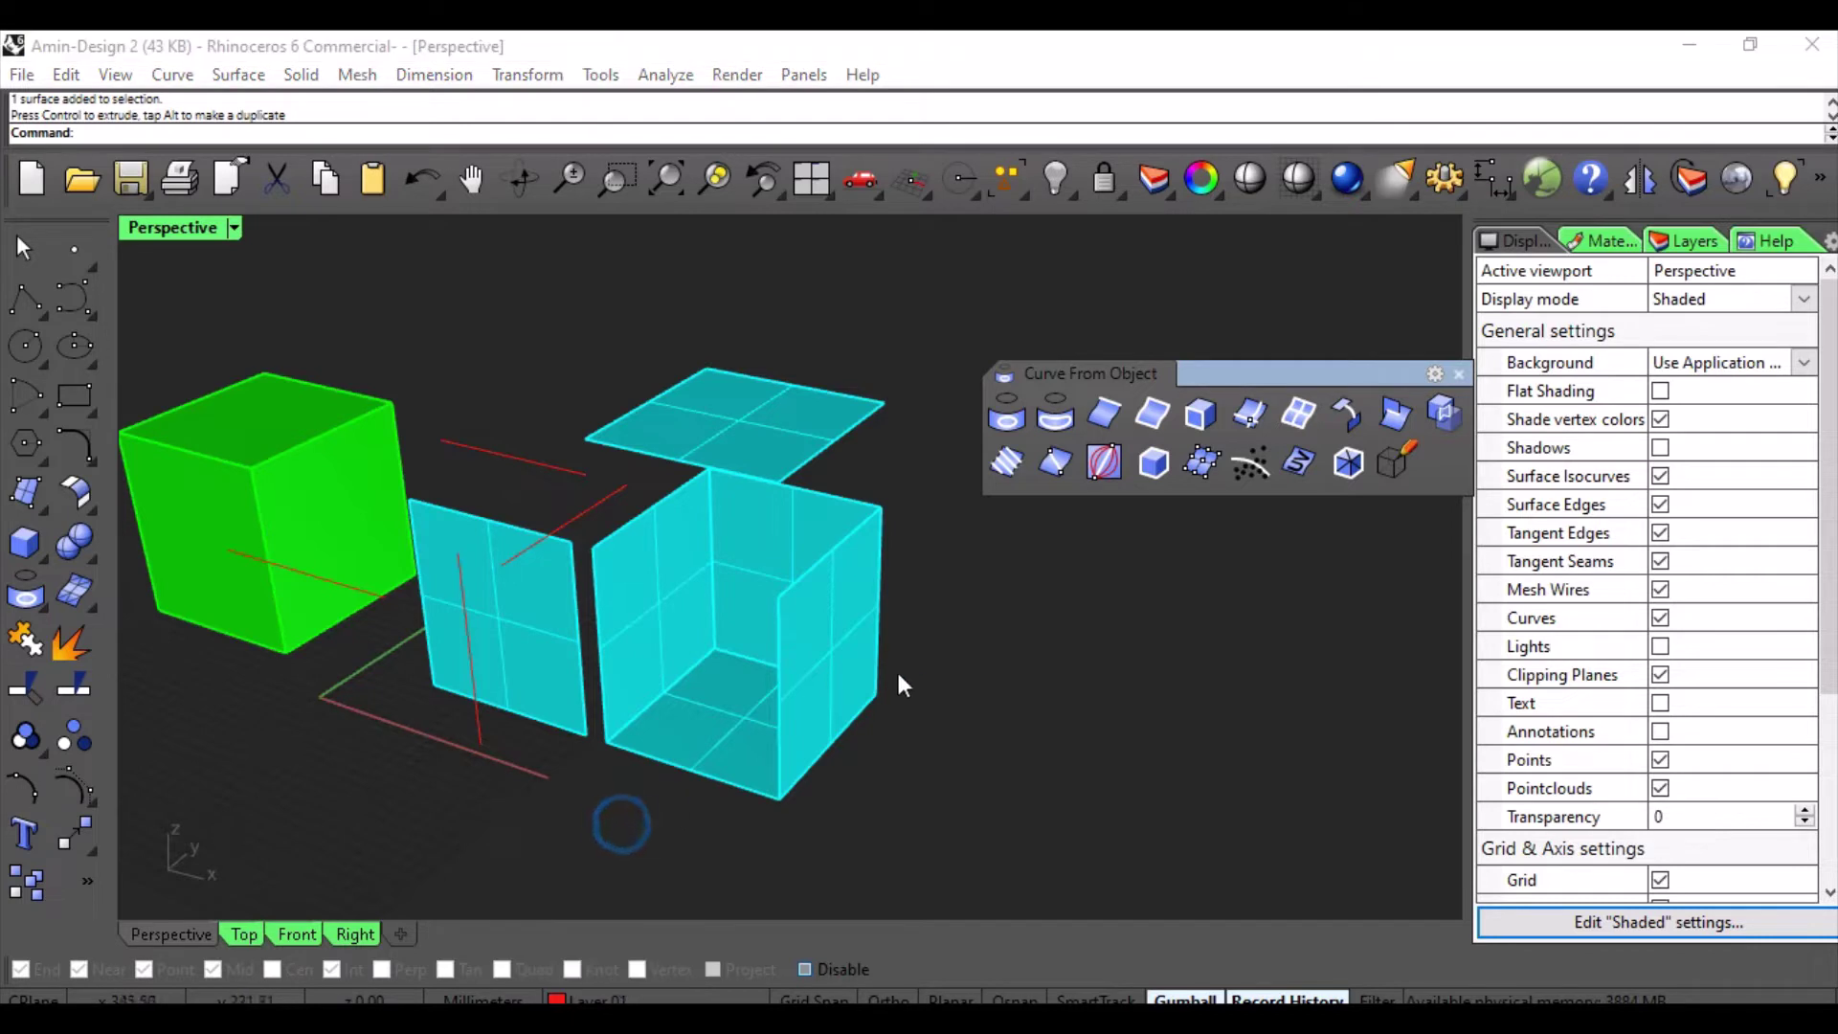
{"action": "left_click", "coordinate": [1152, 418]}
{"action": "left_click", "coordinate": [749, 412]}
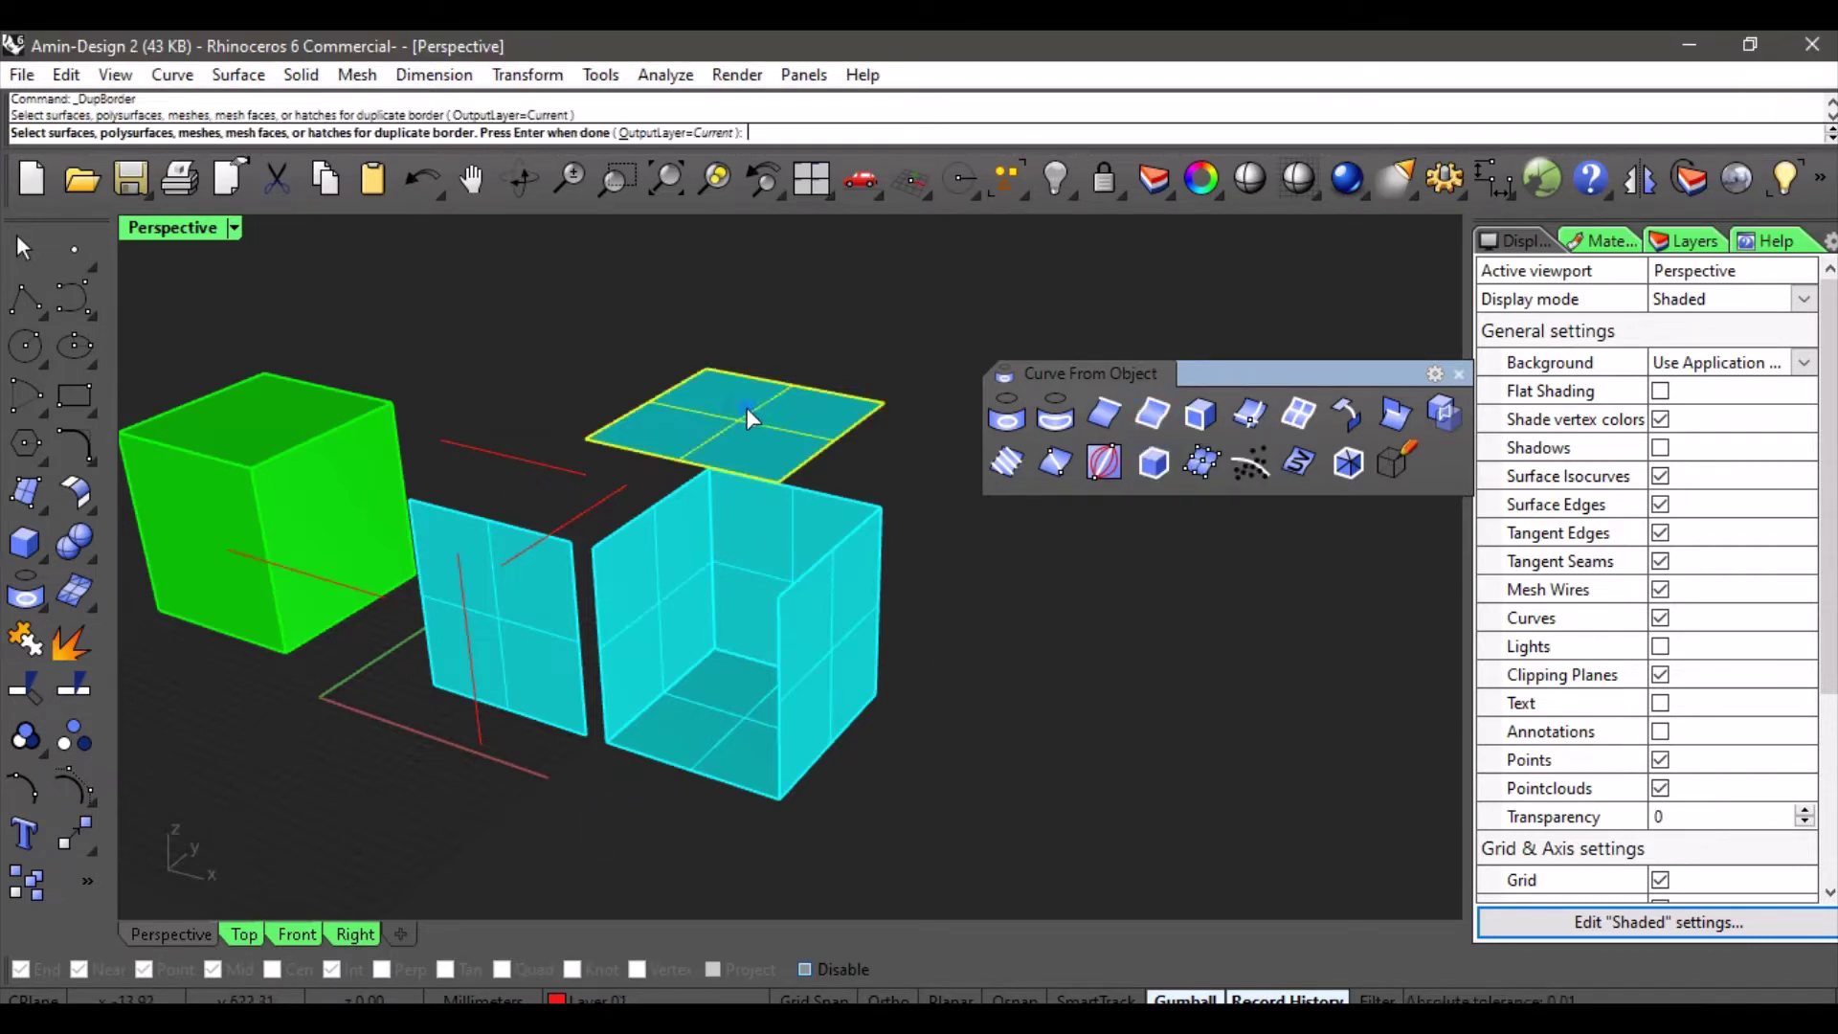
{"action": "right_click", "coordinate": [810, 553]}
- Move the duplicated border along Y, clear of the raised top surface, and leave it deselected
{"action": "scroll", "coordinate": [810, 553], "scroll_direction": "down", "scroll_amount": 2}
{"action": "right_click_drag", "start_coordinate": [787, 559], "coordinate": [692, 609], "text": "shift"}
{"action": "scroll", "coordinate": [663, 511], "scroll_direction": "up", "scroll_amount": 5}
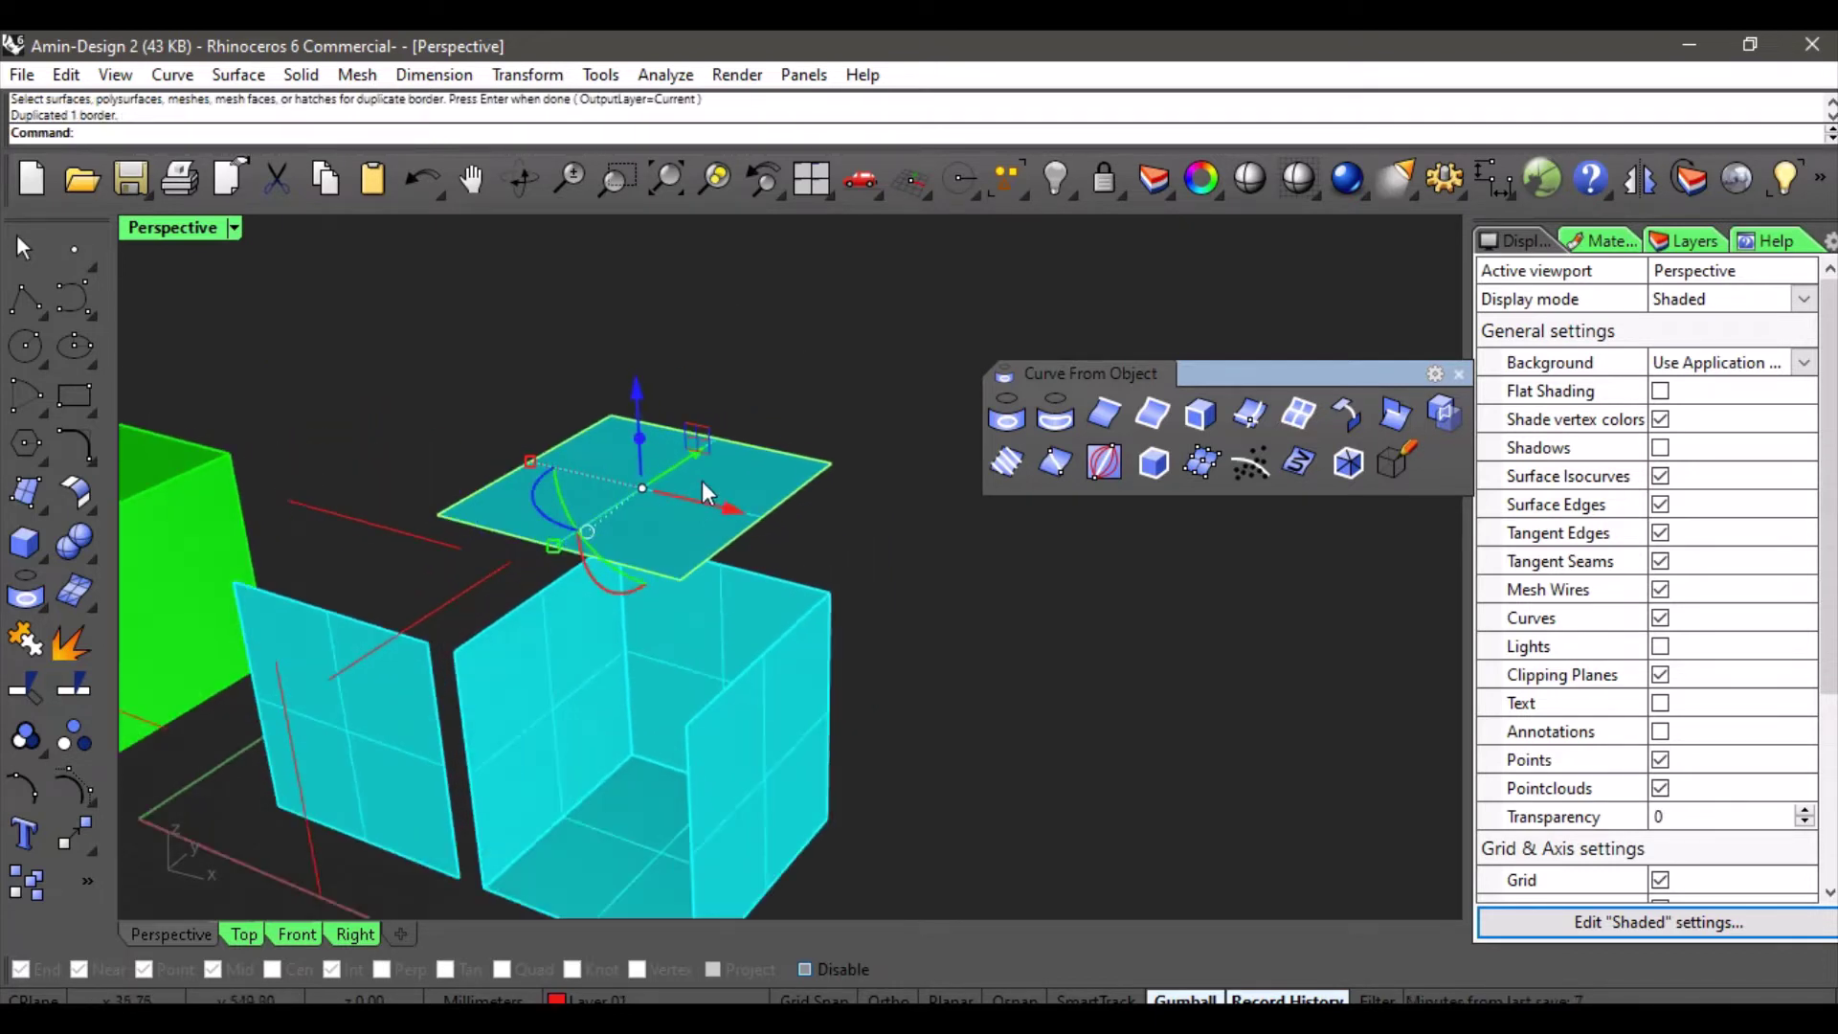
{"action": "left_click_drag", "start_coordinate": [666, 462], "coordinate": [856, 364]}
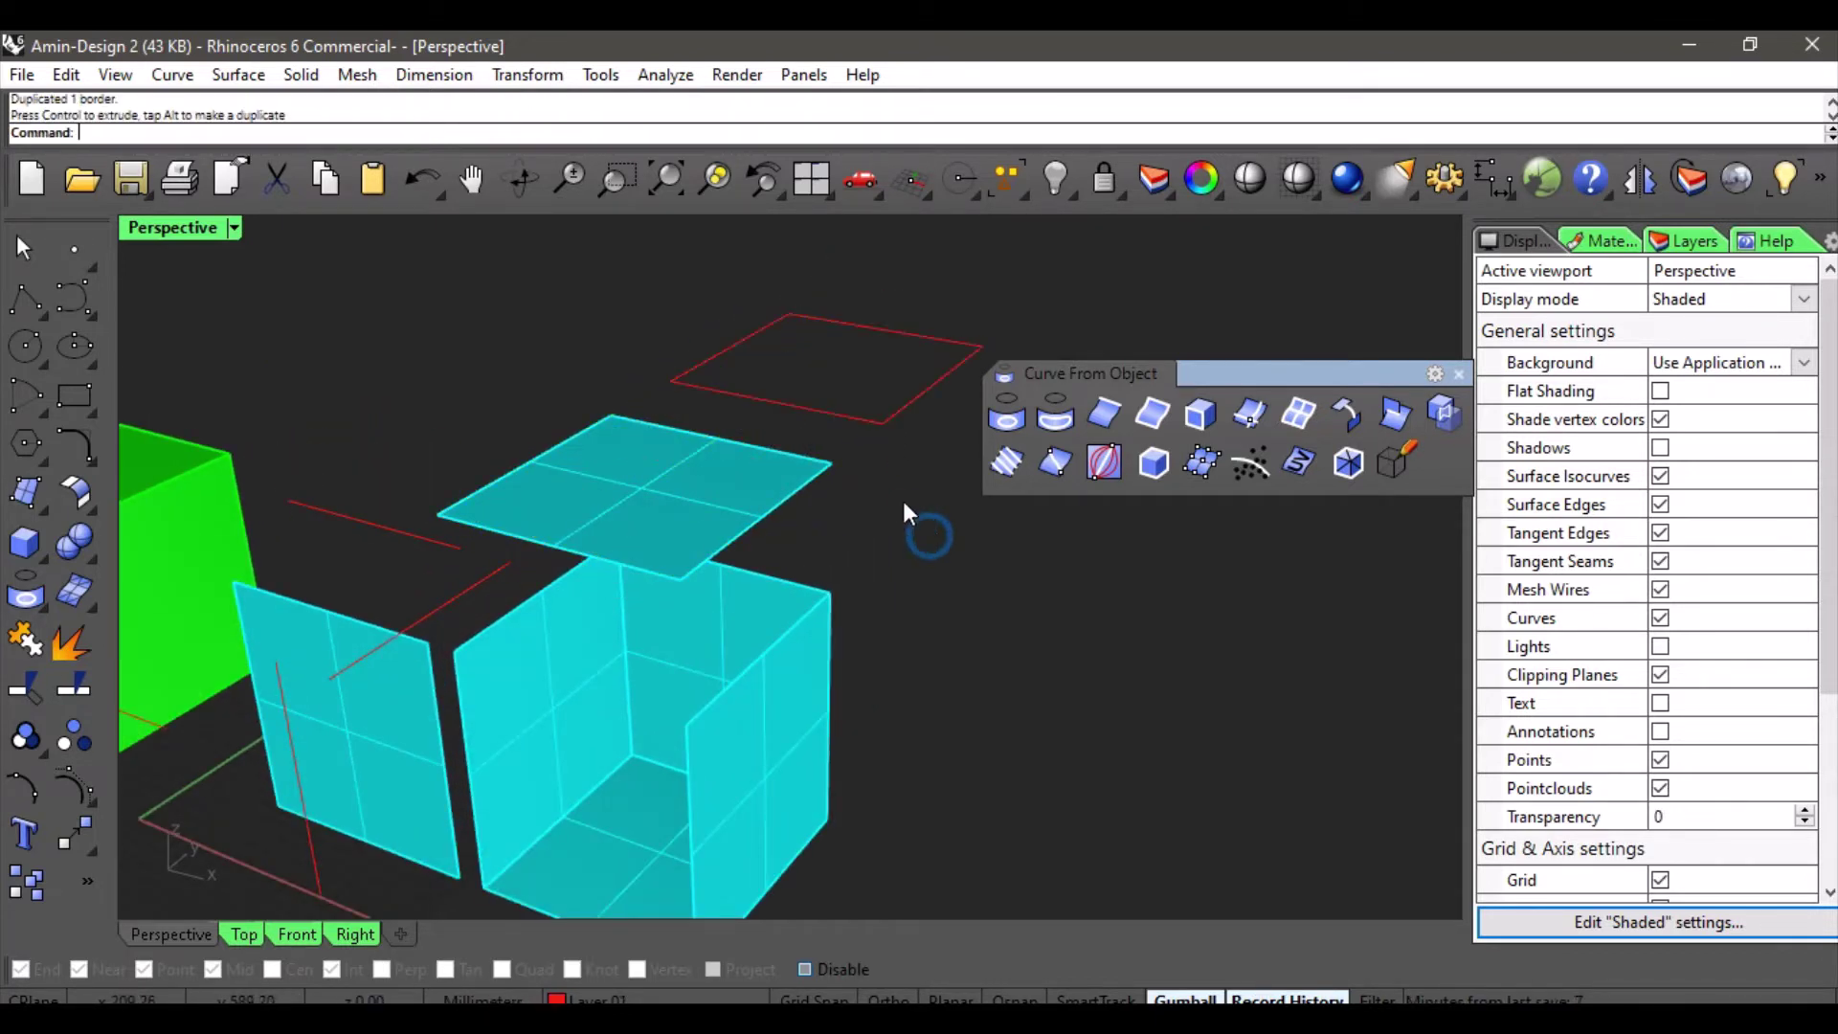
{"action": "right_click_drag", "start_coordinate": [904, 502], "coordinate": [718, 479]}
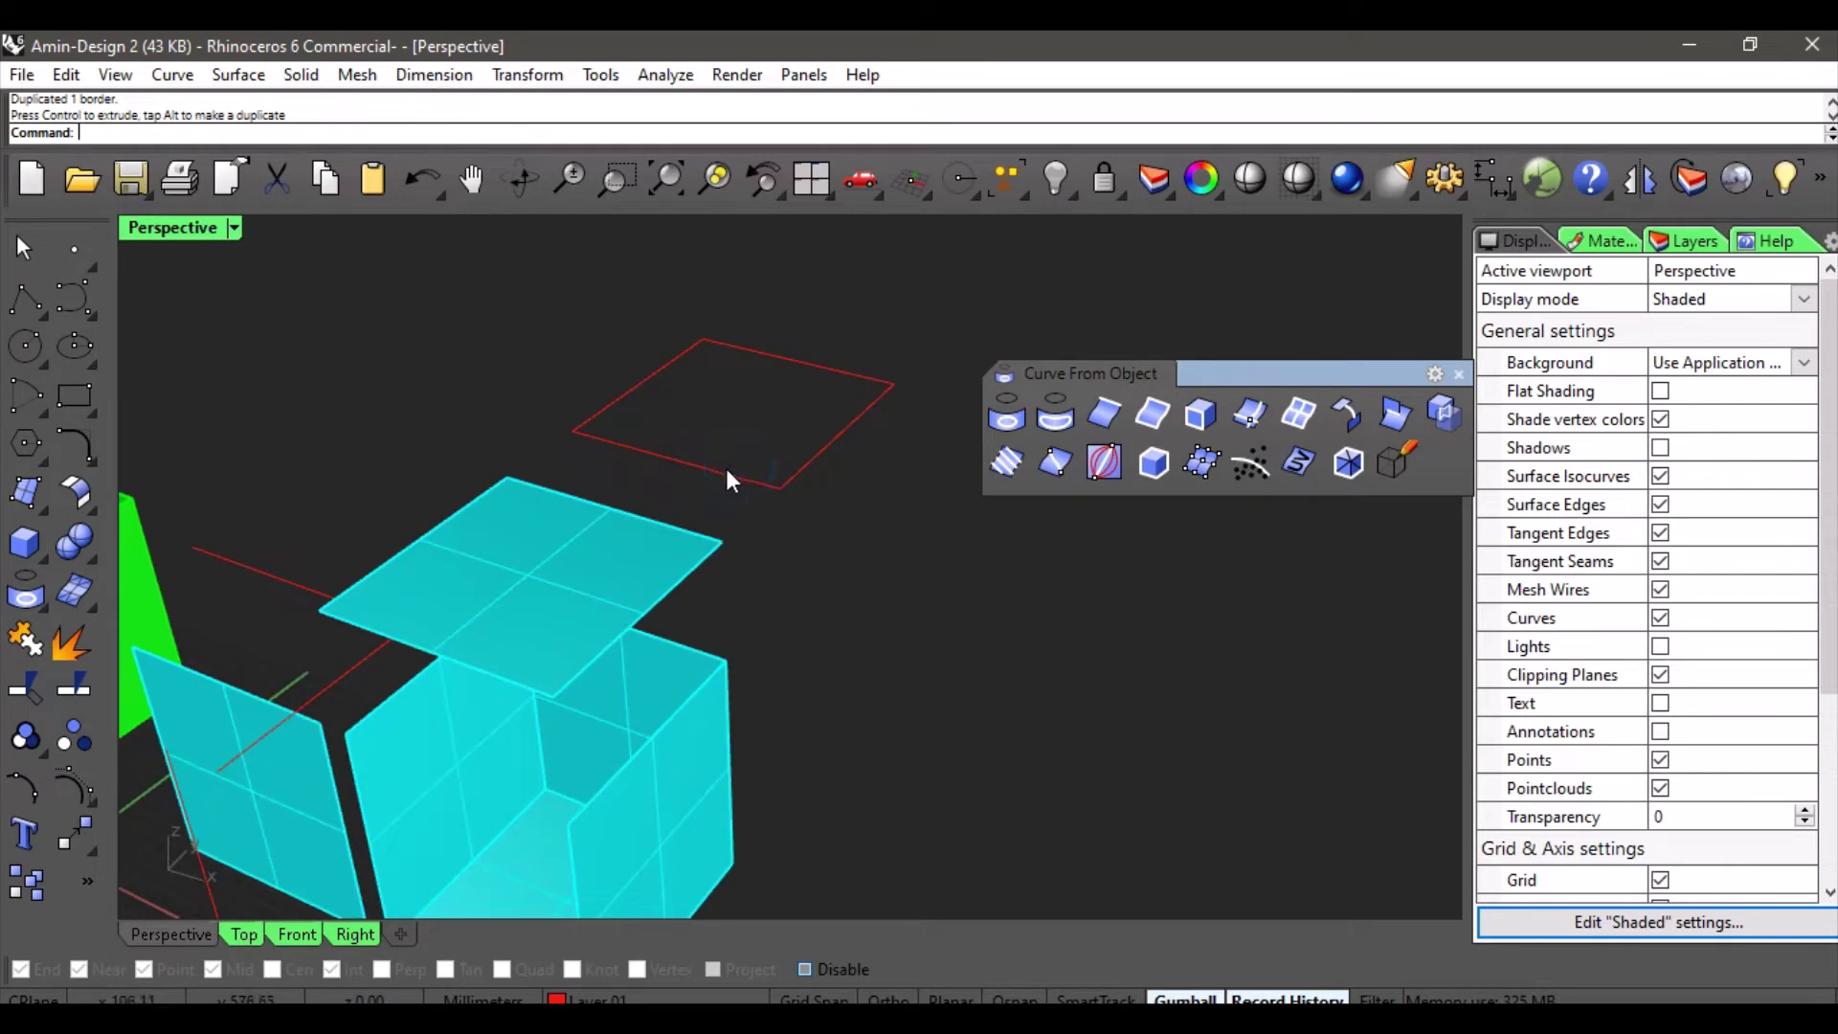
{"action": "left_click", "coordinate": [728, 465]}
{"action": "left_click_drag", "start_coordinate": [802, 360], "coordinate": [788, 365]}
{"action": "left_click", "coordinate": [850, 315]}
- Explode the duplicated rectangular border and pull its two side segments outward along X
{"action": "left_click", "coordinate": [802, 378]}
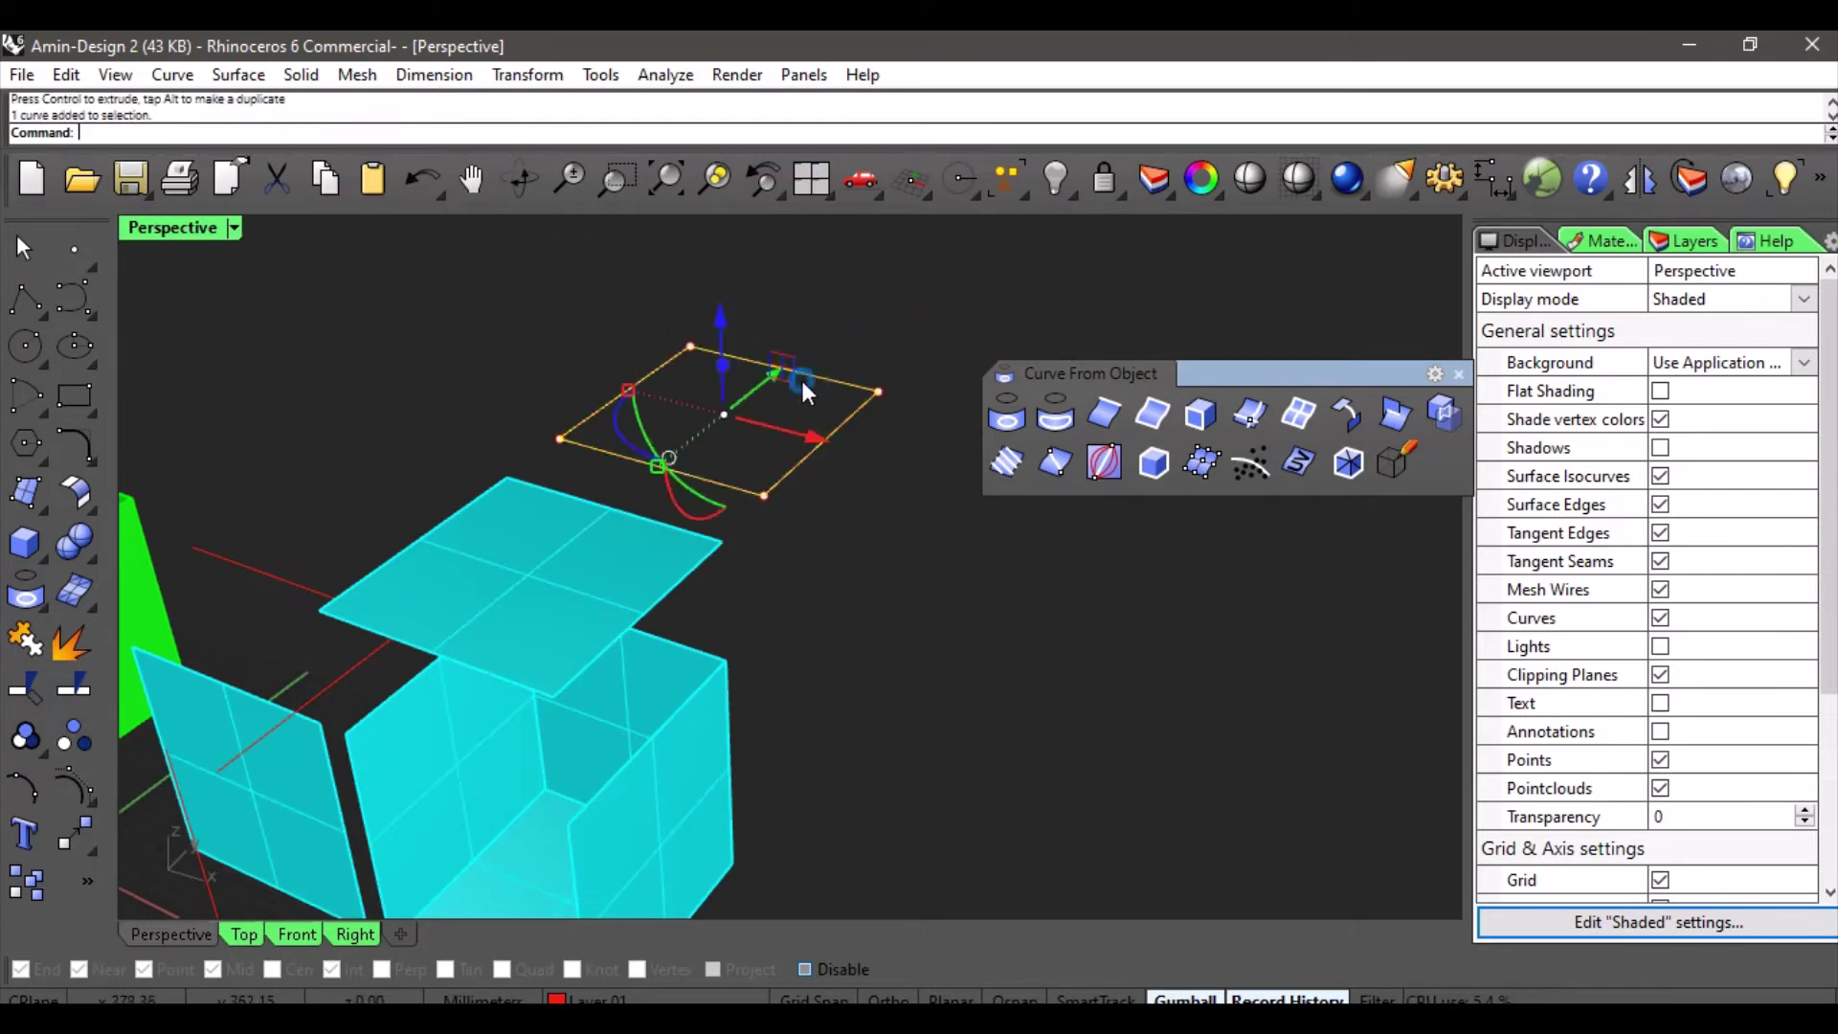
{"action": "left_click", "coordinate": [71, 653]}
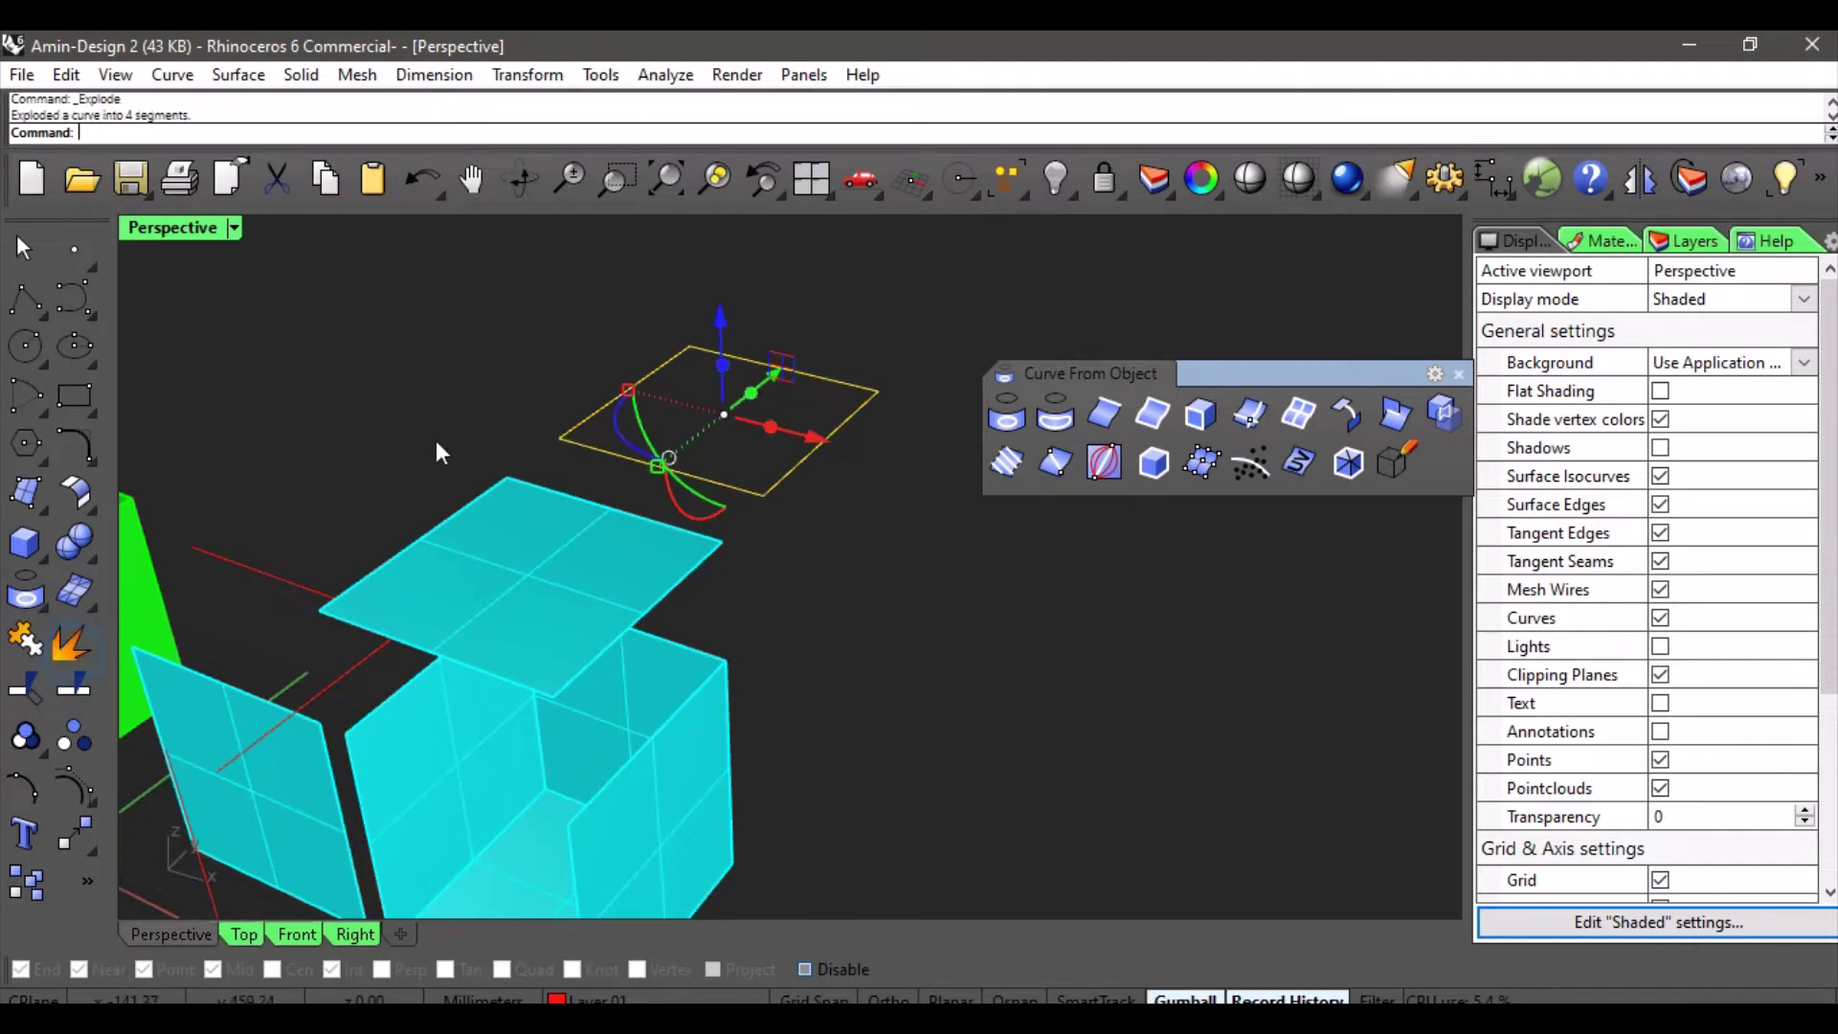
{"action": "left_click", "coordinate": [600, 407]}
{"action": "left_click_drag", "start_coordinate": [682, 411], "coordinate": [602, 391]}
{"action": "left_click", "coordinate": [781, 452]}
{"action": "left_click", "coordinate": [804, 465]}
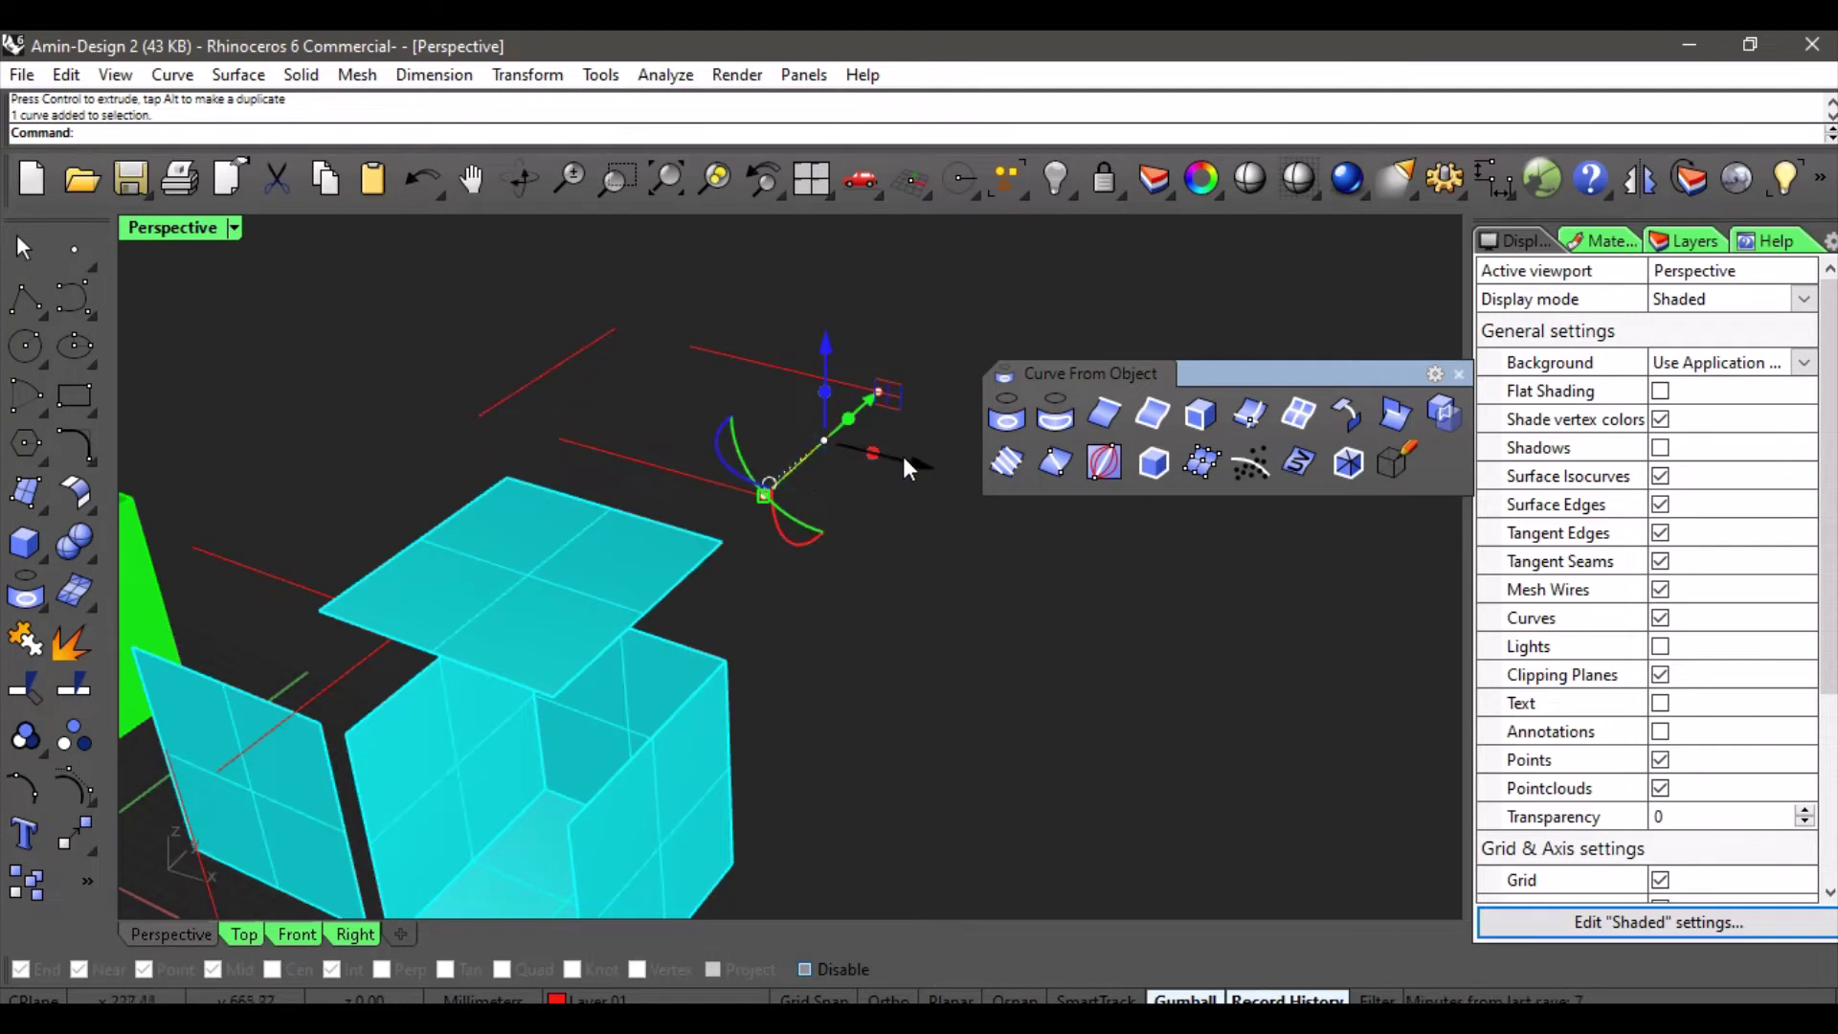
{"action": "left_click_drag", "start_coordinate": [904, 458], "coordinate": [974, 477]}
{"action": "left_click", "coordinate": [1022, 596]}
{"action": "right_click_drag", "start_coordinate": [977, 605], "coordinate": [829, 584]}
{"action": "right_click_drag", "start_coordinate": [967, 501], "coordinate": [868, 490]}
- Duplicate the border of the cyan box's right side surface with DupBorder and move the outline outward along X
{"action": "left_click", "coordinate": [1072, 463]}
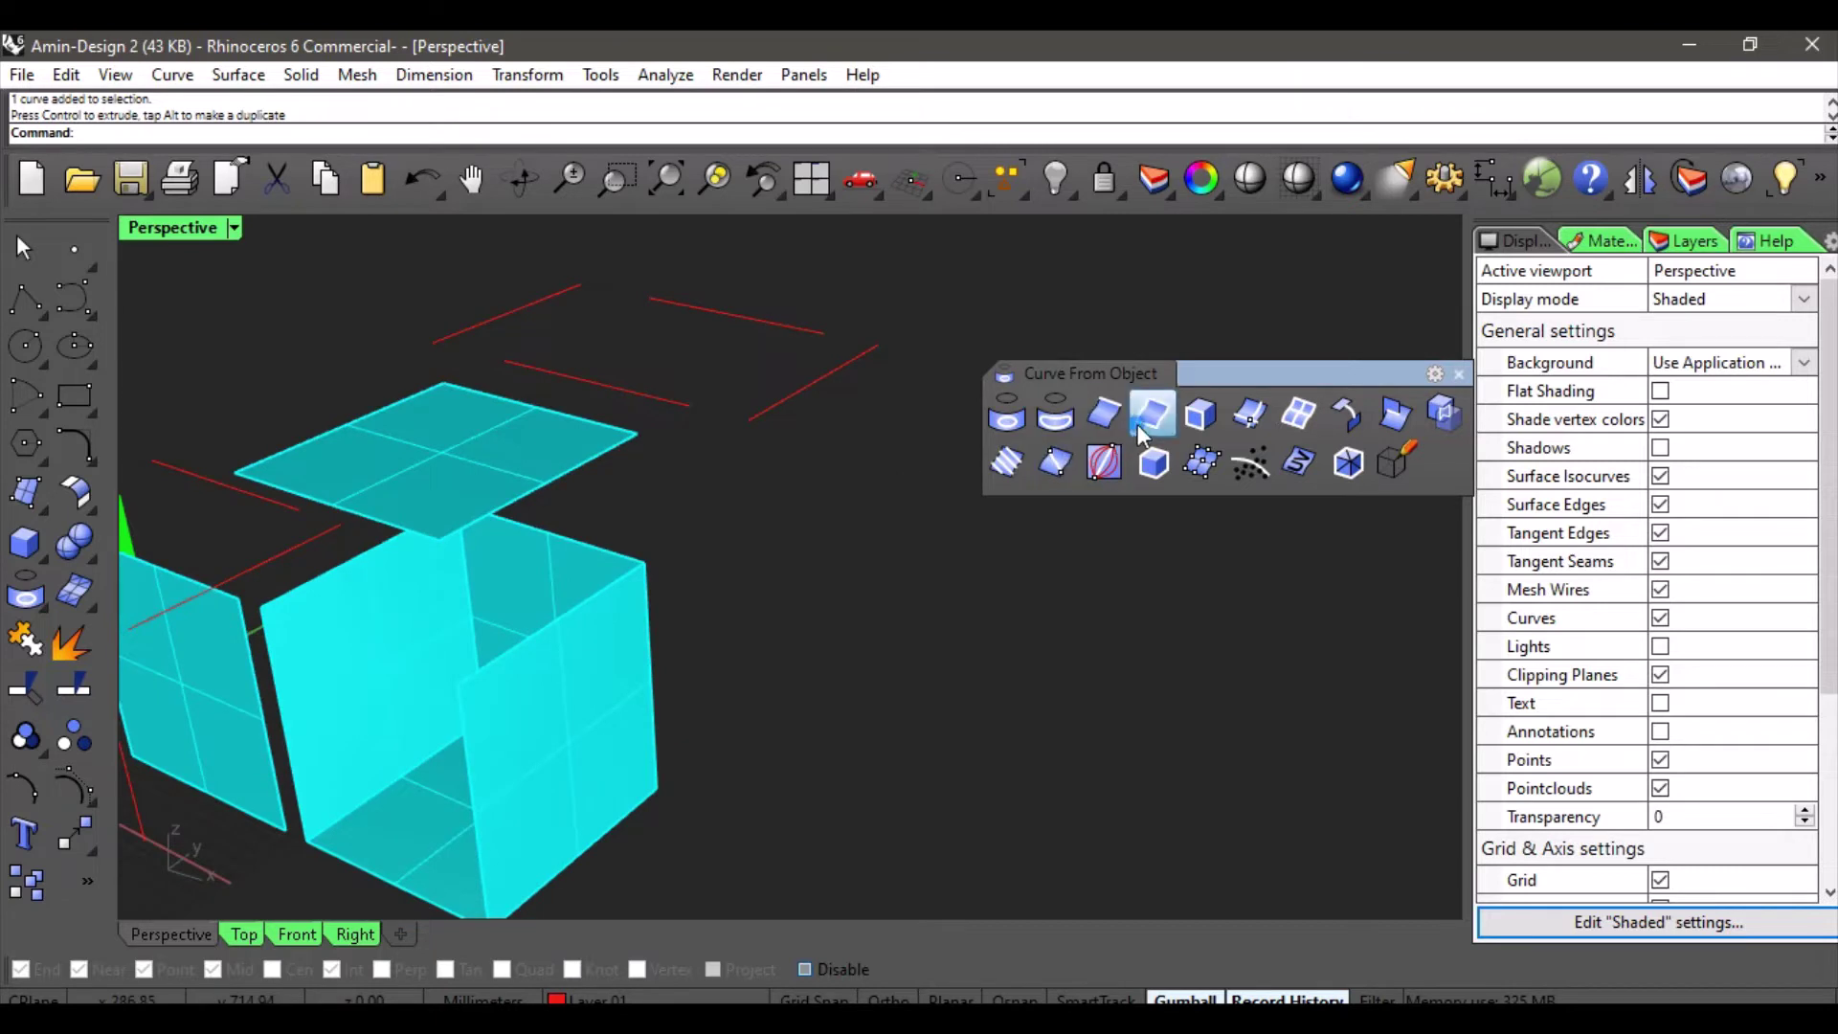
{"action": "left_click", "coordinate": [613, 720]}
{"action": "right_click_drag", "start_coordinate": [612, 720], "coordinate": [792, 620], "text": "shift"}
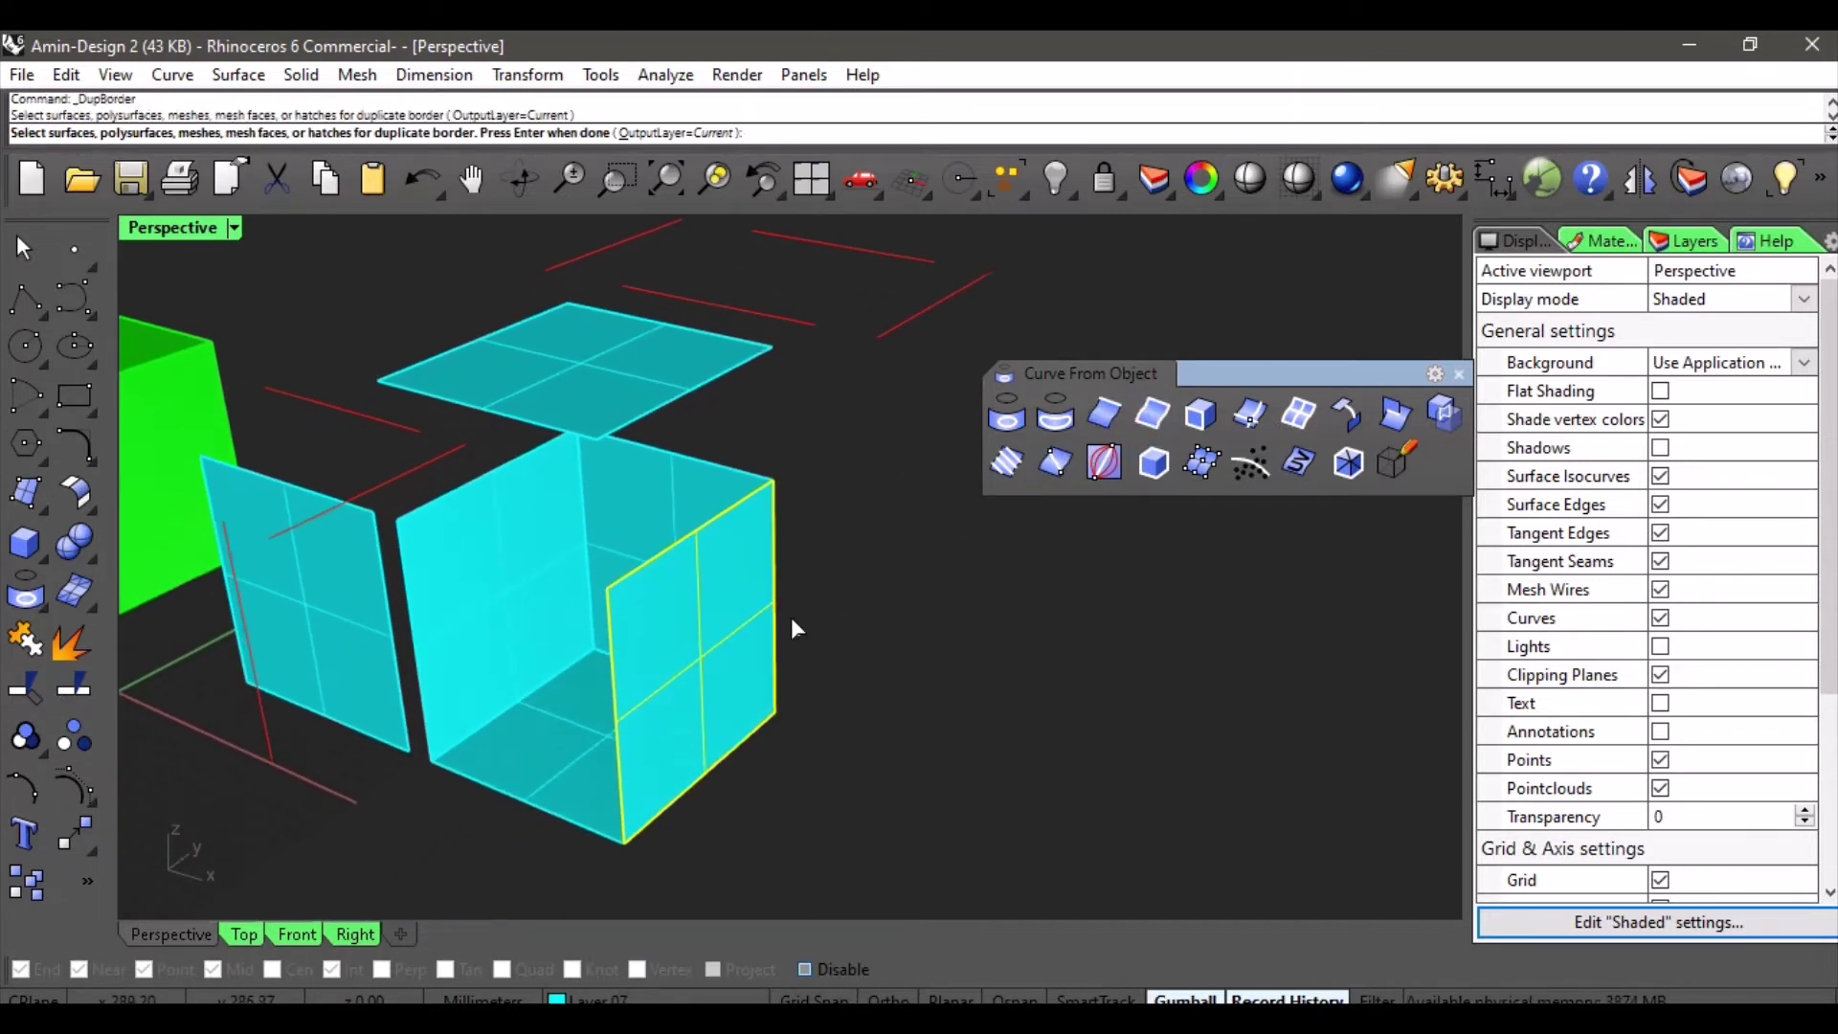
{"action": "right_click", "coordinate": [778, 709]}
{"action": "scroll", "coordinate": [776, 710], "scroll_direction": "down", "scroll_amount": 2}
{"action": "right_click_drag", "start_coordinate": [774, 709], "coordinate": [691, 663], "text": "shift"}
{"action": "left_click_drag", "start_coordinate": [695, 641], "coordinate": [776, 664]}
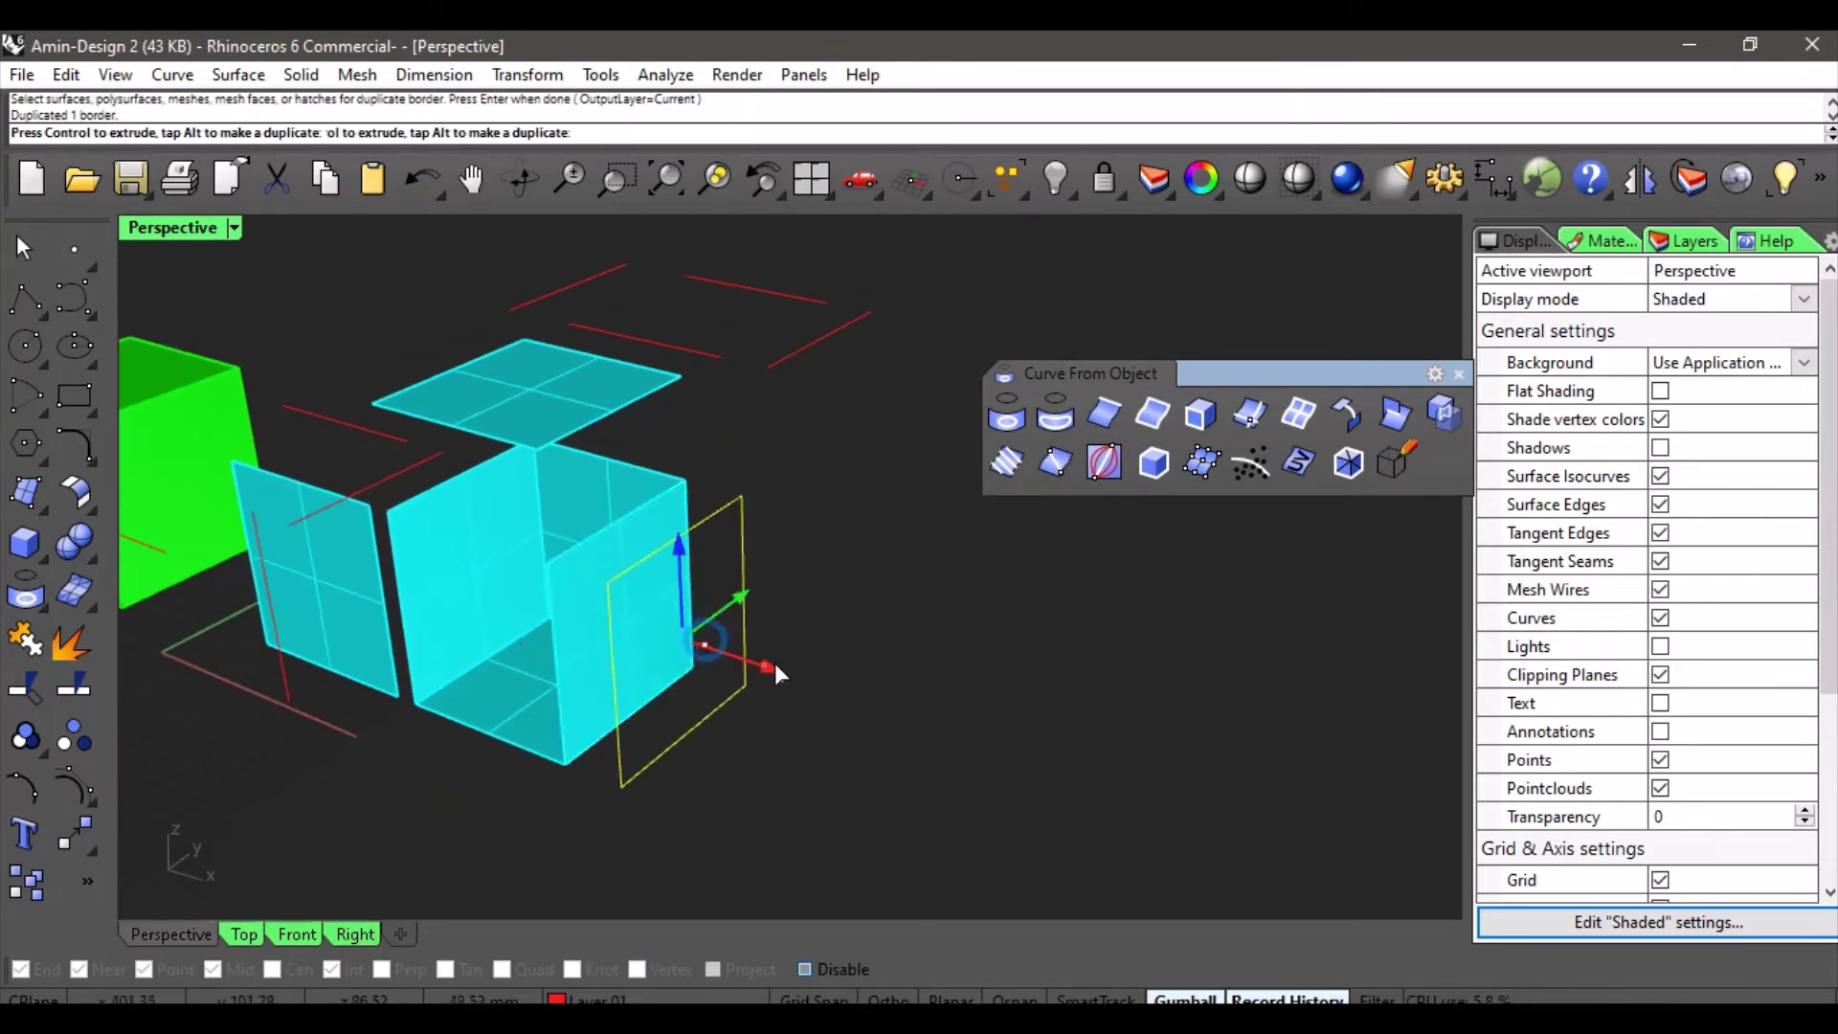
{"action": "left_click", "coordinate": [965, 631]}
{"action": "right_click_drag", "start_coordinate": [965, 630], "coordinate": [807, 611]}
{"action": "scroll", "coordinate": [661, 598], "scroll_direction": "down", "scroll_amount": 3}
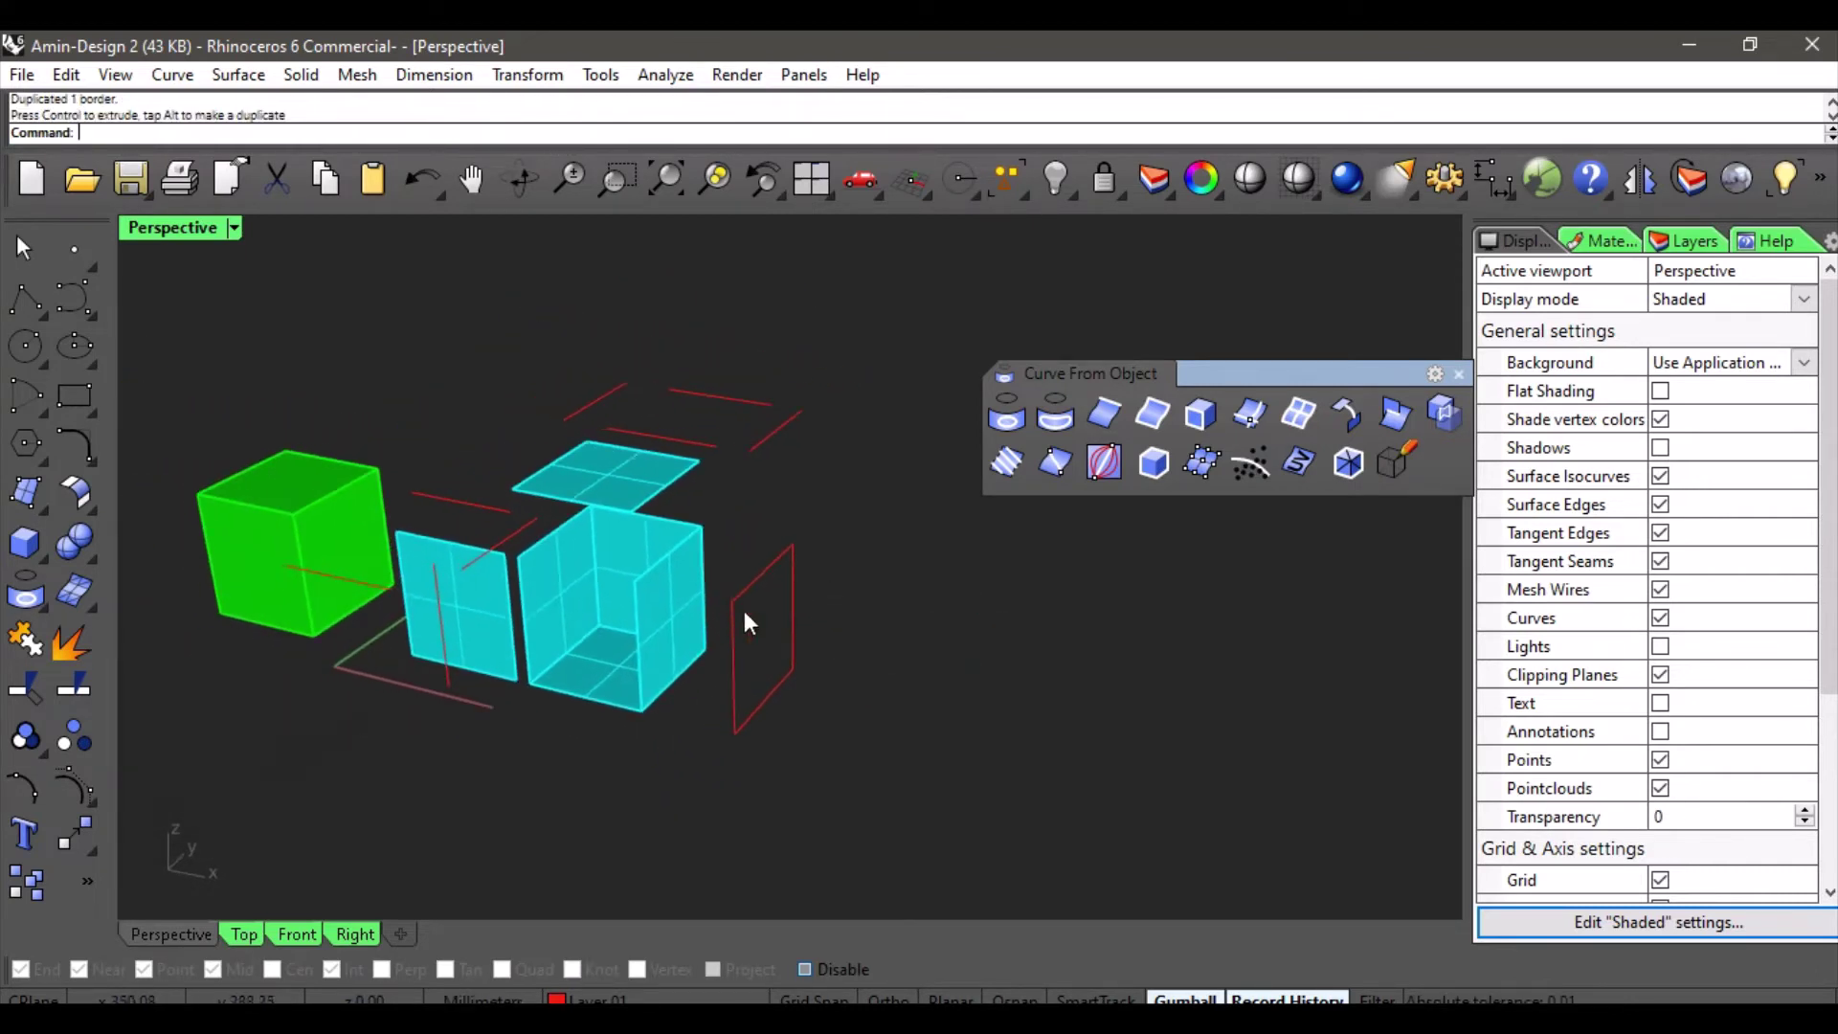
- Duplicate the right side surface's border with DupFaceBorder and move the outline along X beyond the previous one
{"action": "left_click", "coordinate": [1204, 416]}
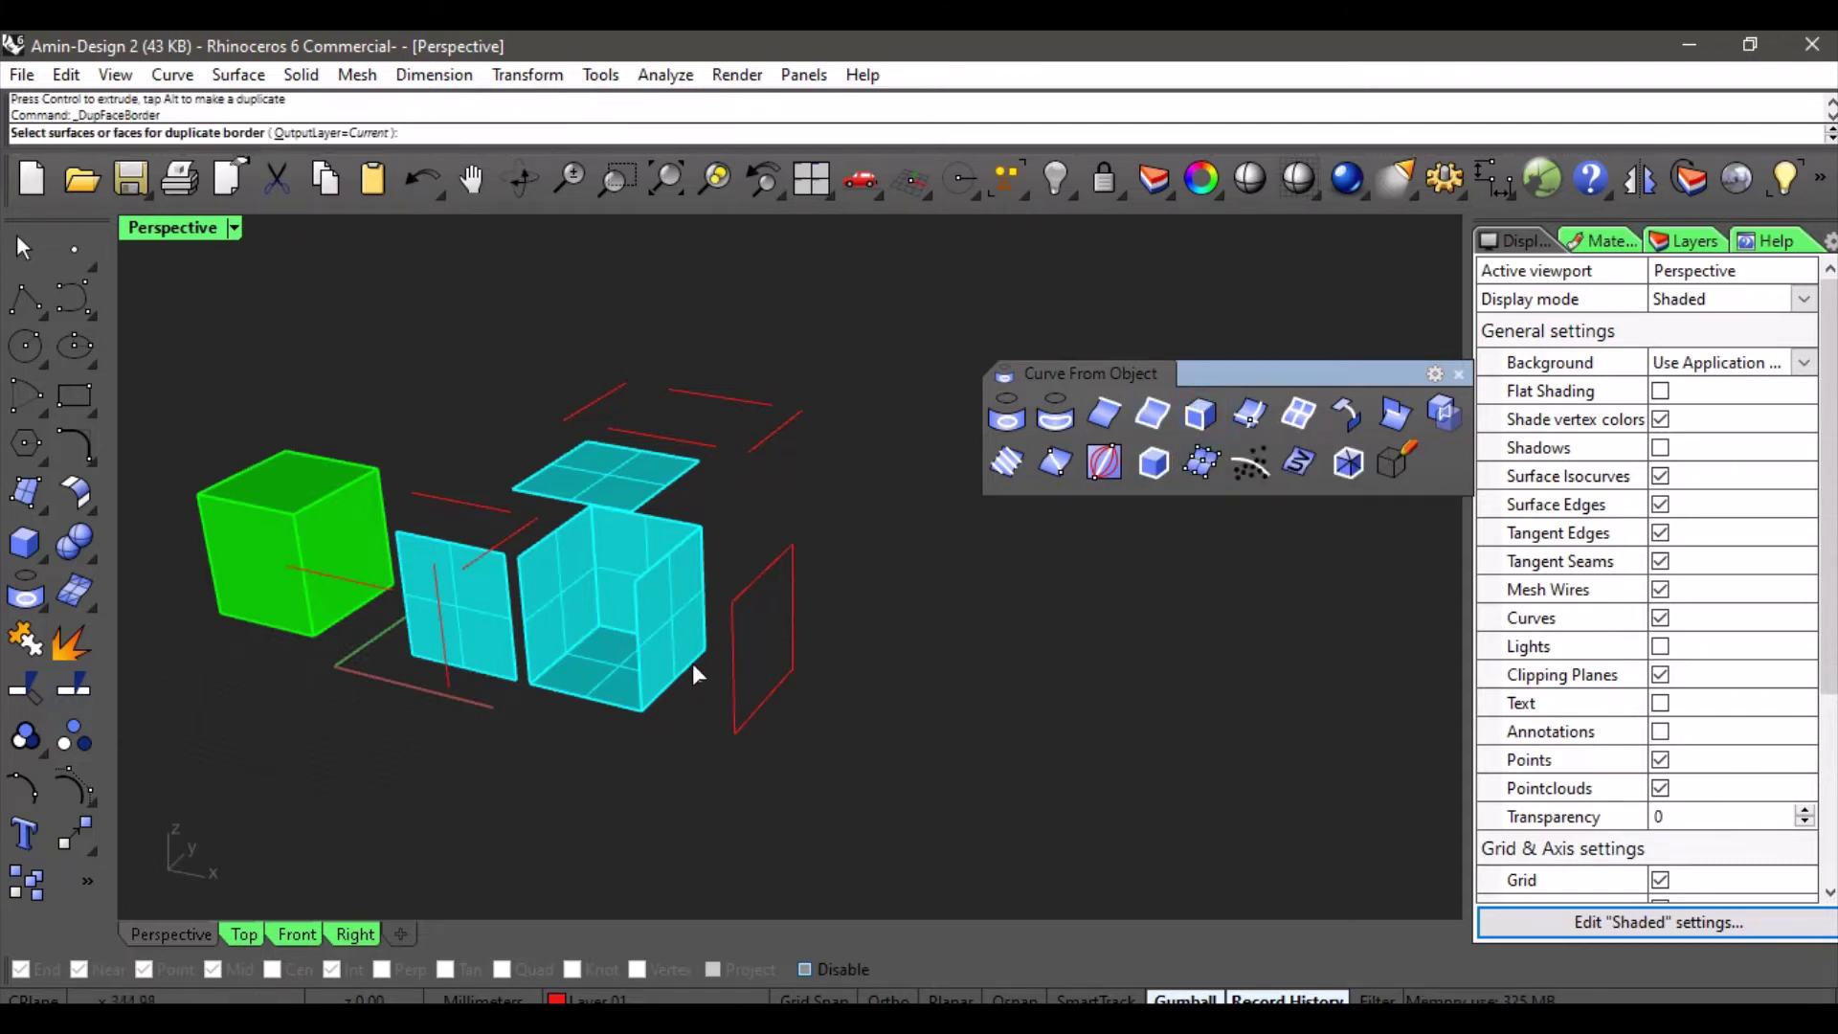
{"action": "scroll", "coordinate": [692, 663], "scroll_direction": "up", "scroll_amount": 3}
{"action": "left_click", "coordinate": [634, 622]}
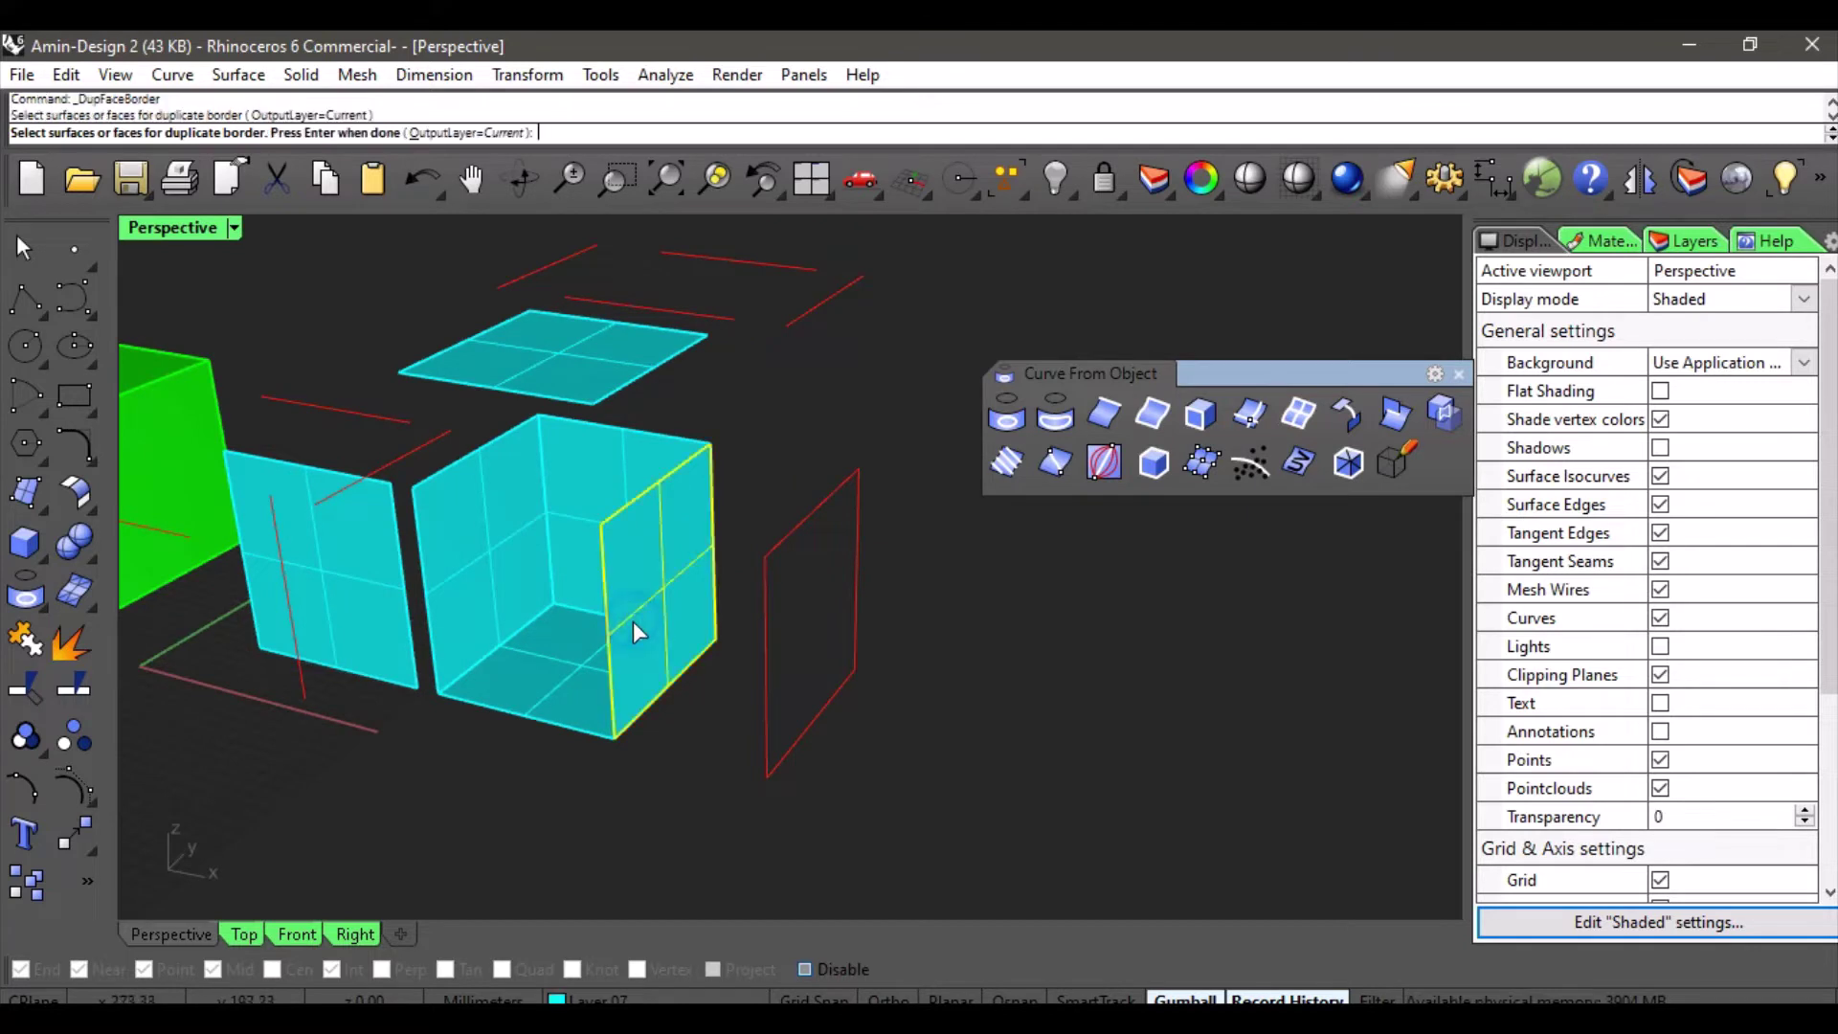
{"action": "key", "text": "Return"}
{"action": "left_click_drag", "start_coordinate": [767, 609], "coordinate": [1079, 660]}
{"action": "left_click", "coordinate": [1083, 742]}
{"action": "right_click_drag", "start_coordinate": [1081, 747], "coordinate": [938, 675]}
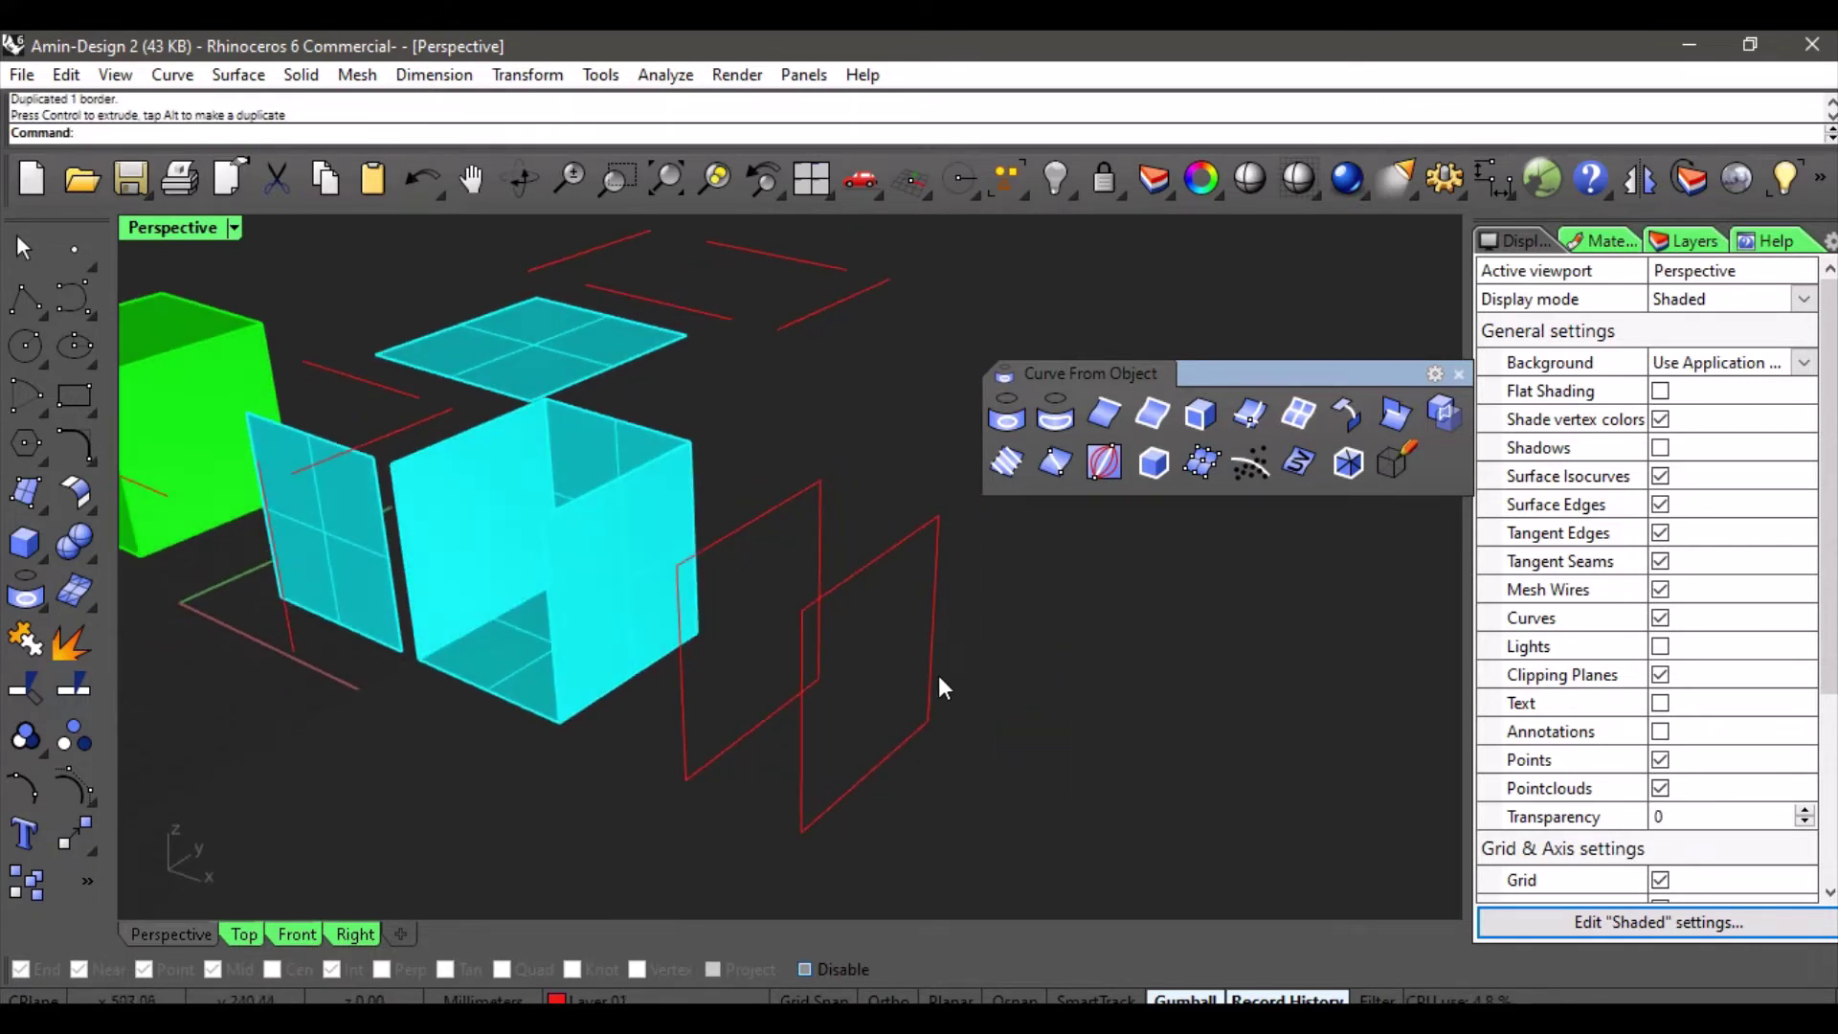
{"action": "left_click", "coordinate": [931, 670]}
{"action": "mouse_move", "coordinate": [934, 638]}
{"action": "left_mouse_down"}
{"action": "mouse_move", "coordinate": [958, 571]}
{"action": "mouse_move", "coordinate": [962, 653]}
{"action": "left_mouse_up"}
{"action": "left_click", "coordinate": [1112, 606]}
{"action": "scroll", "coordinate": [665, 613], "scroll_direction": "down", "scroll_amount": 2}
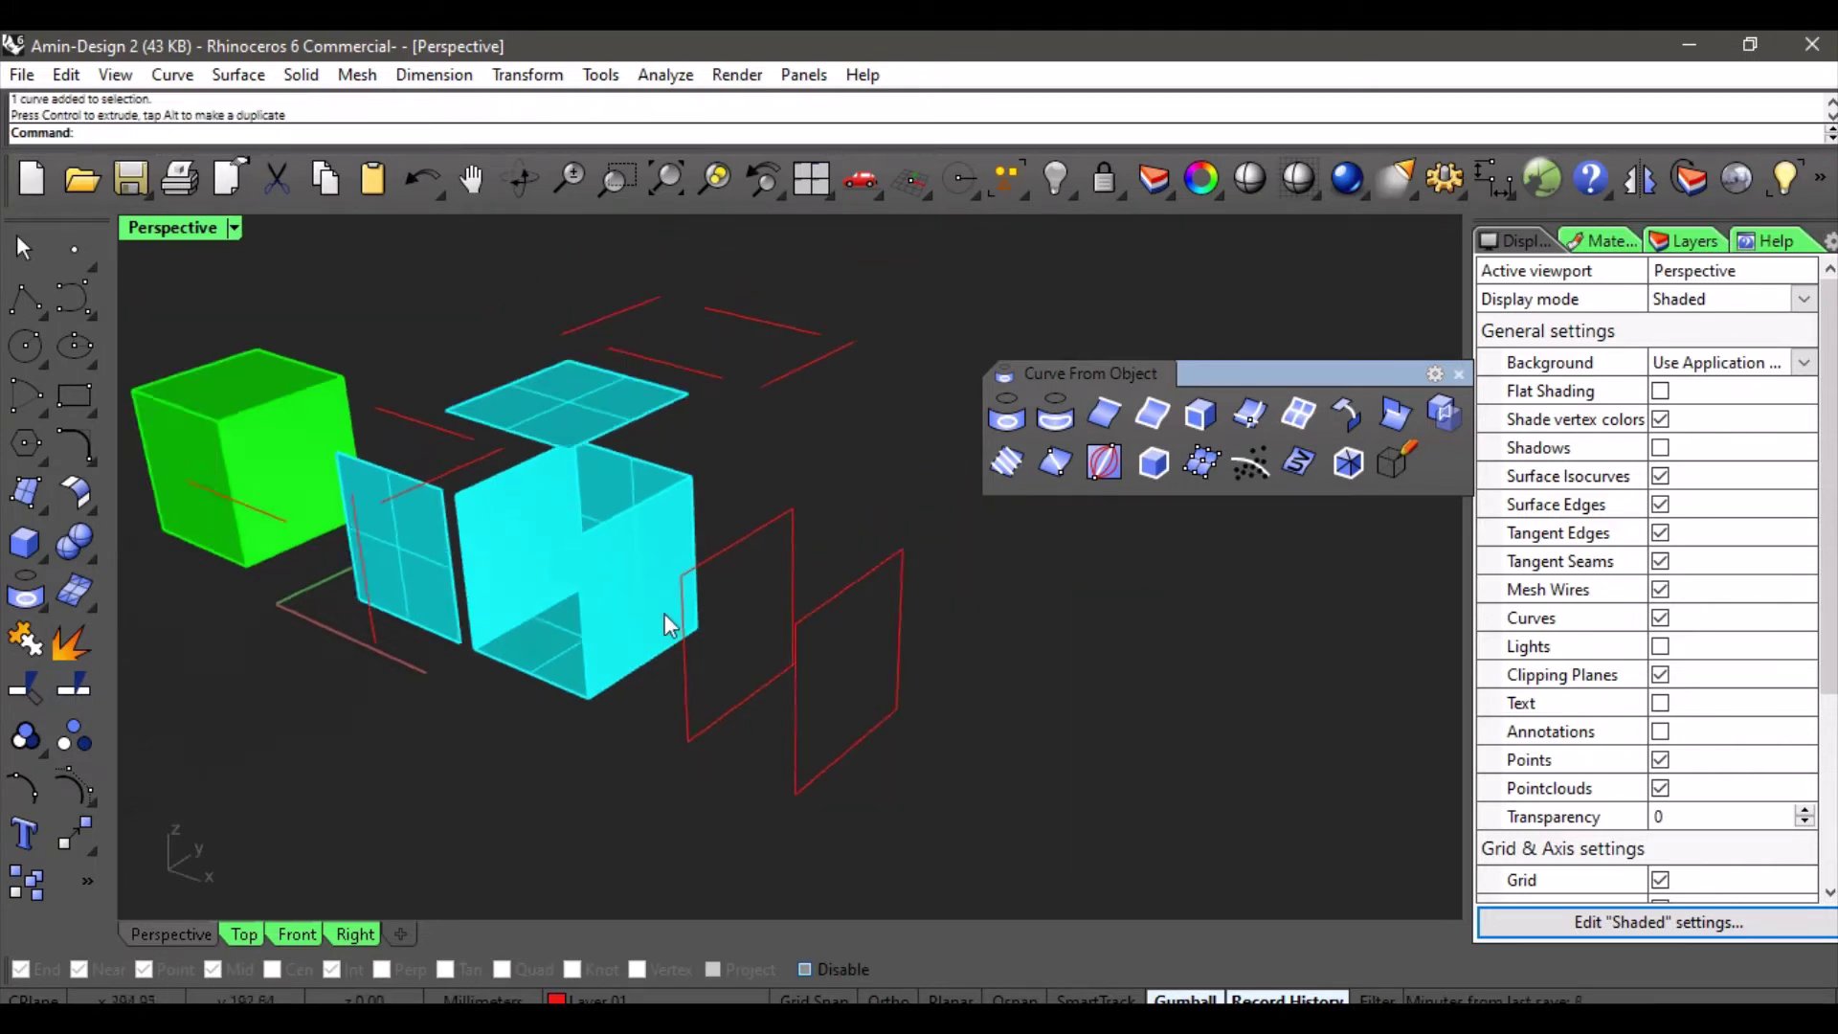
- Extract two V-direction isocurves from the green box's top face with ExtractIsocurve
{"action": "right_click_drag", "start_coordinate": [664, 613], "coordinate": [709, 629]}
{"action": "scroll", "coordinate": [708, 630], "scroll_direction": "down", "scroll_amount": 2}
{"action": "scroll", "coordinate": [709, 629], "scroll_direction": "up", "scroll_amount": 4}
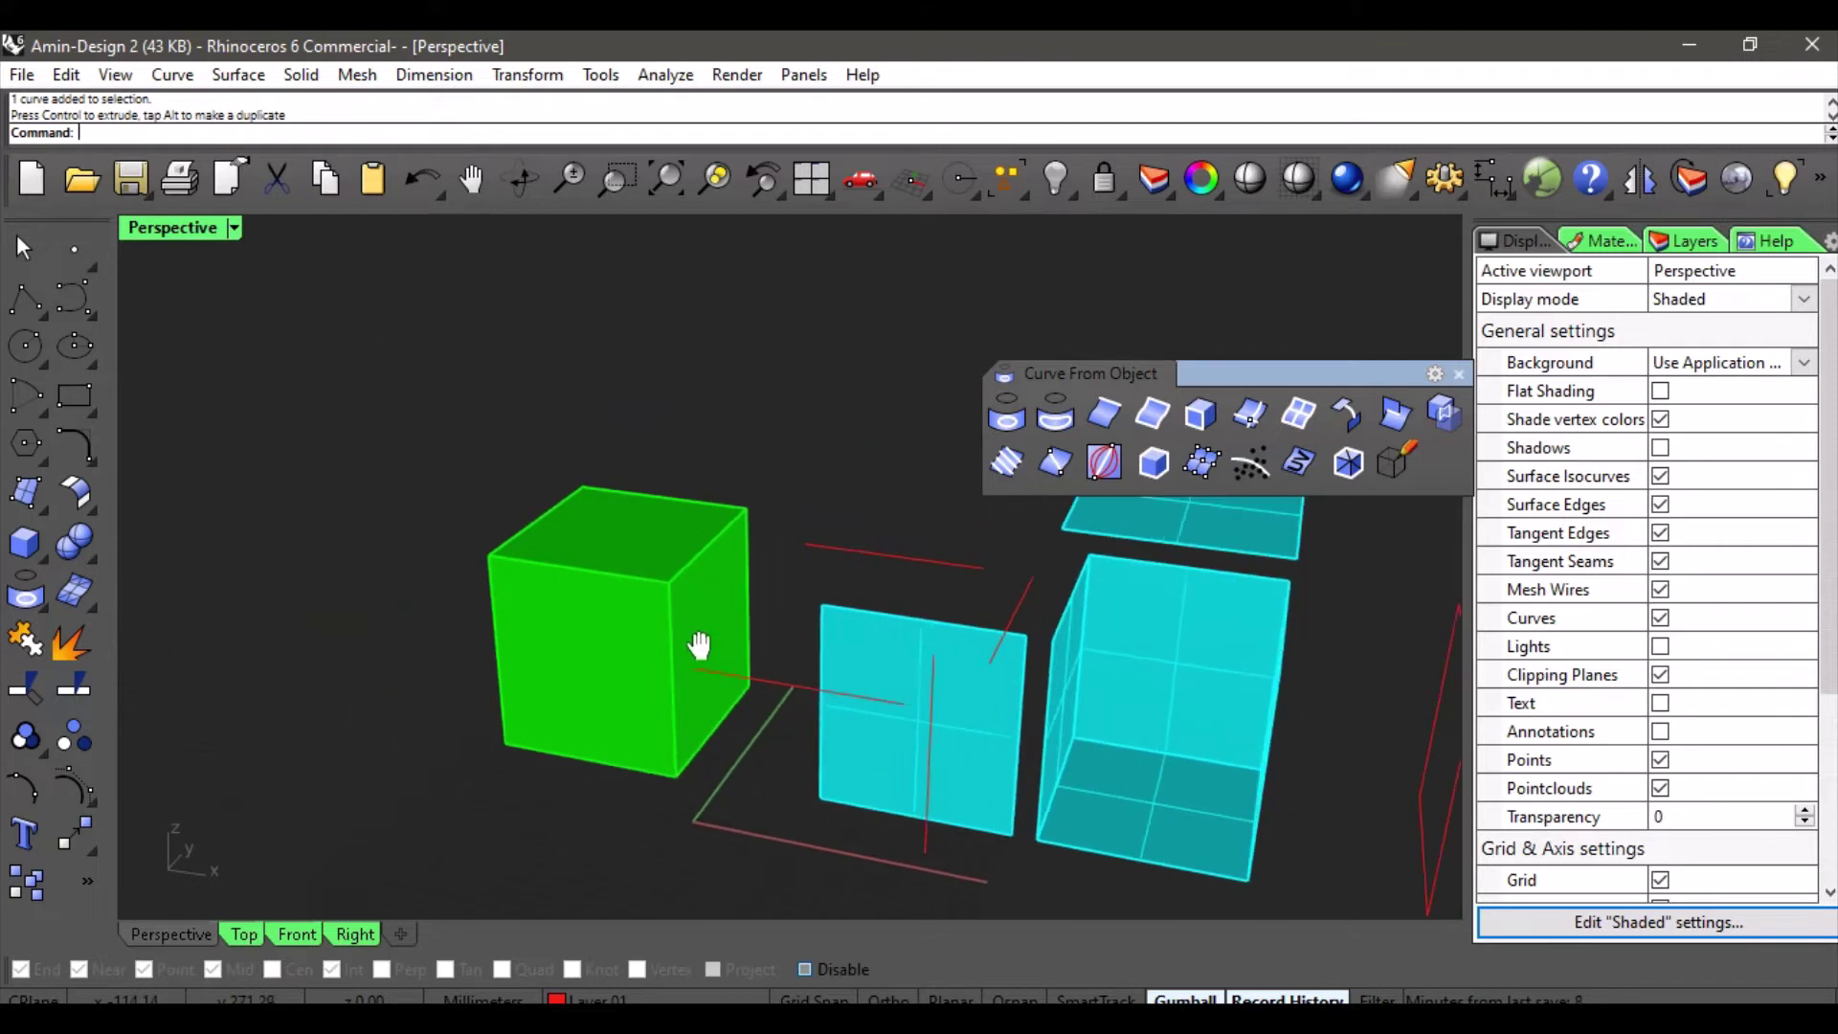
{"action": "left_click", "coordinate": [1252, 421]}
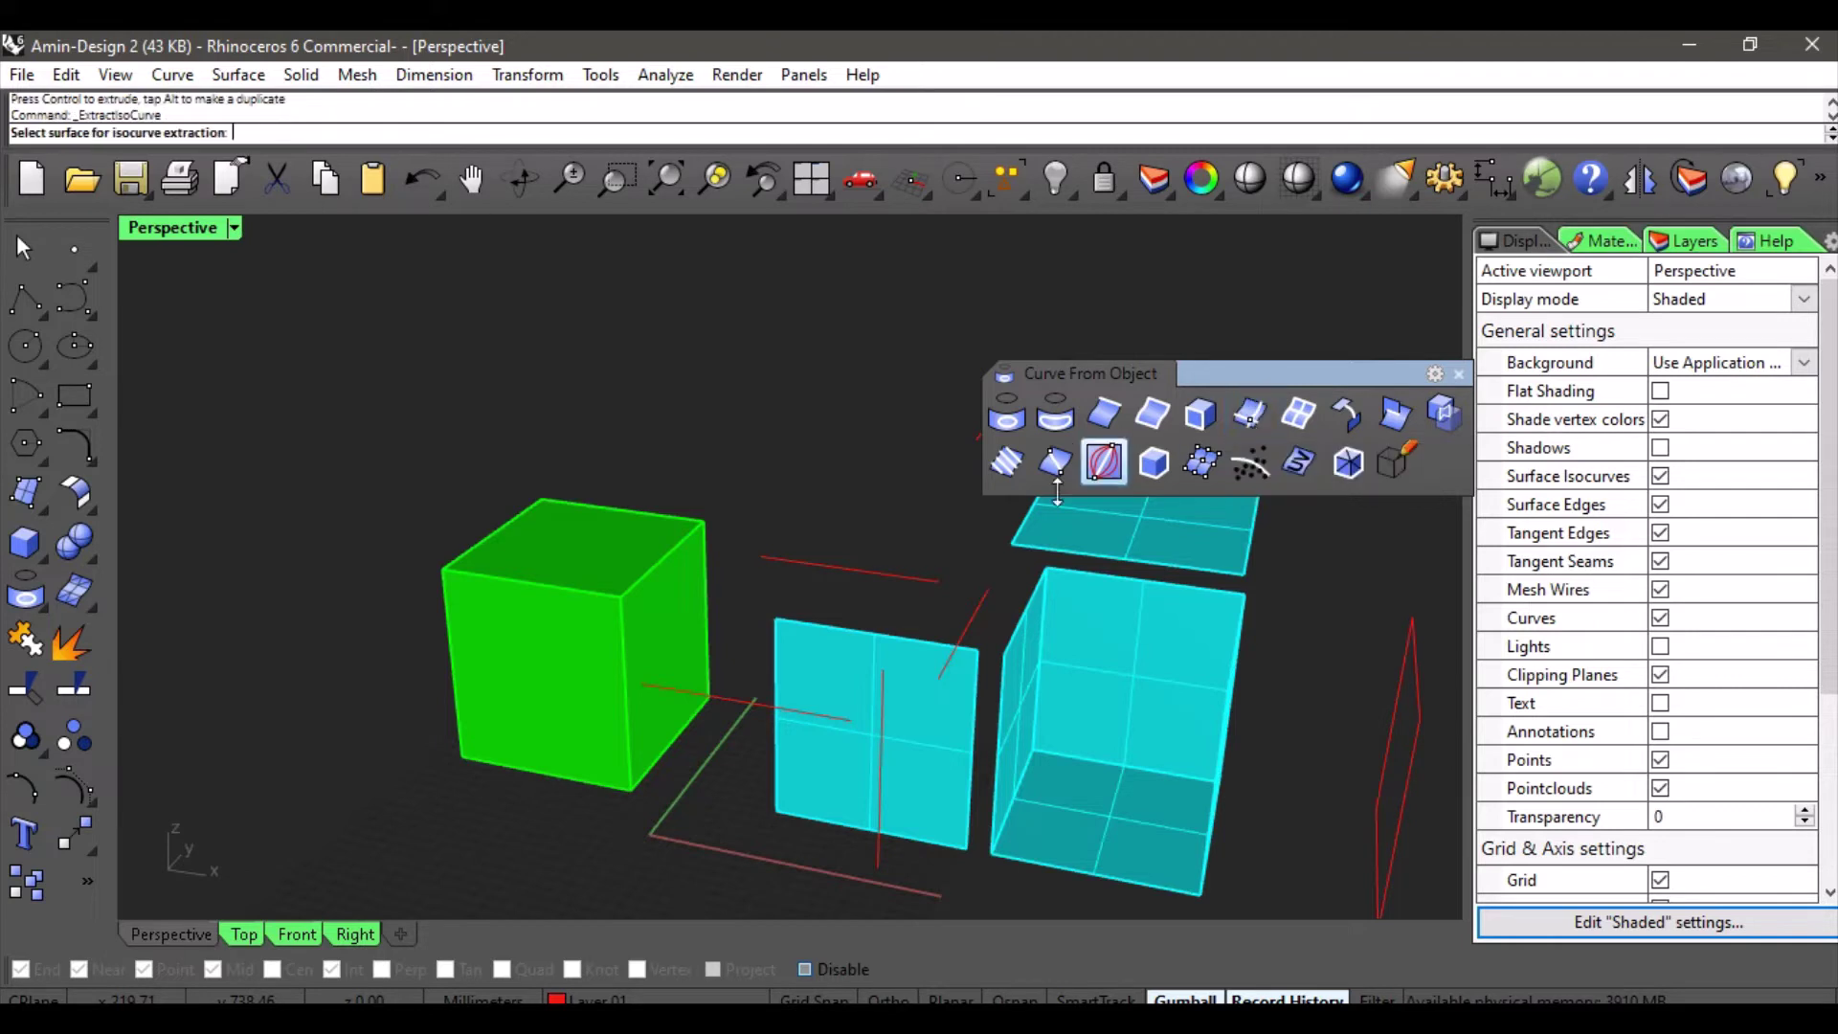
{"action": "scroll", "coordinate": [584, 573], "scroll_direction": "up", "scroll_amount": 2}
{"action": "left_click", "coordinate": [584, 572]}
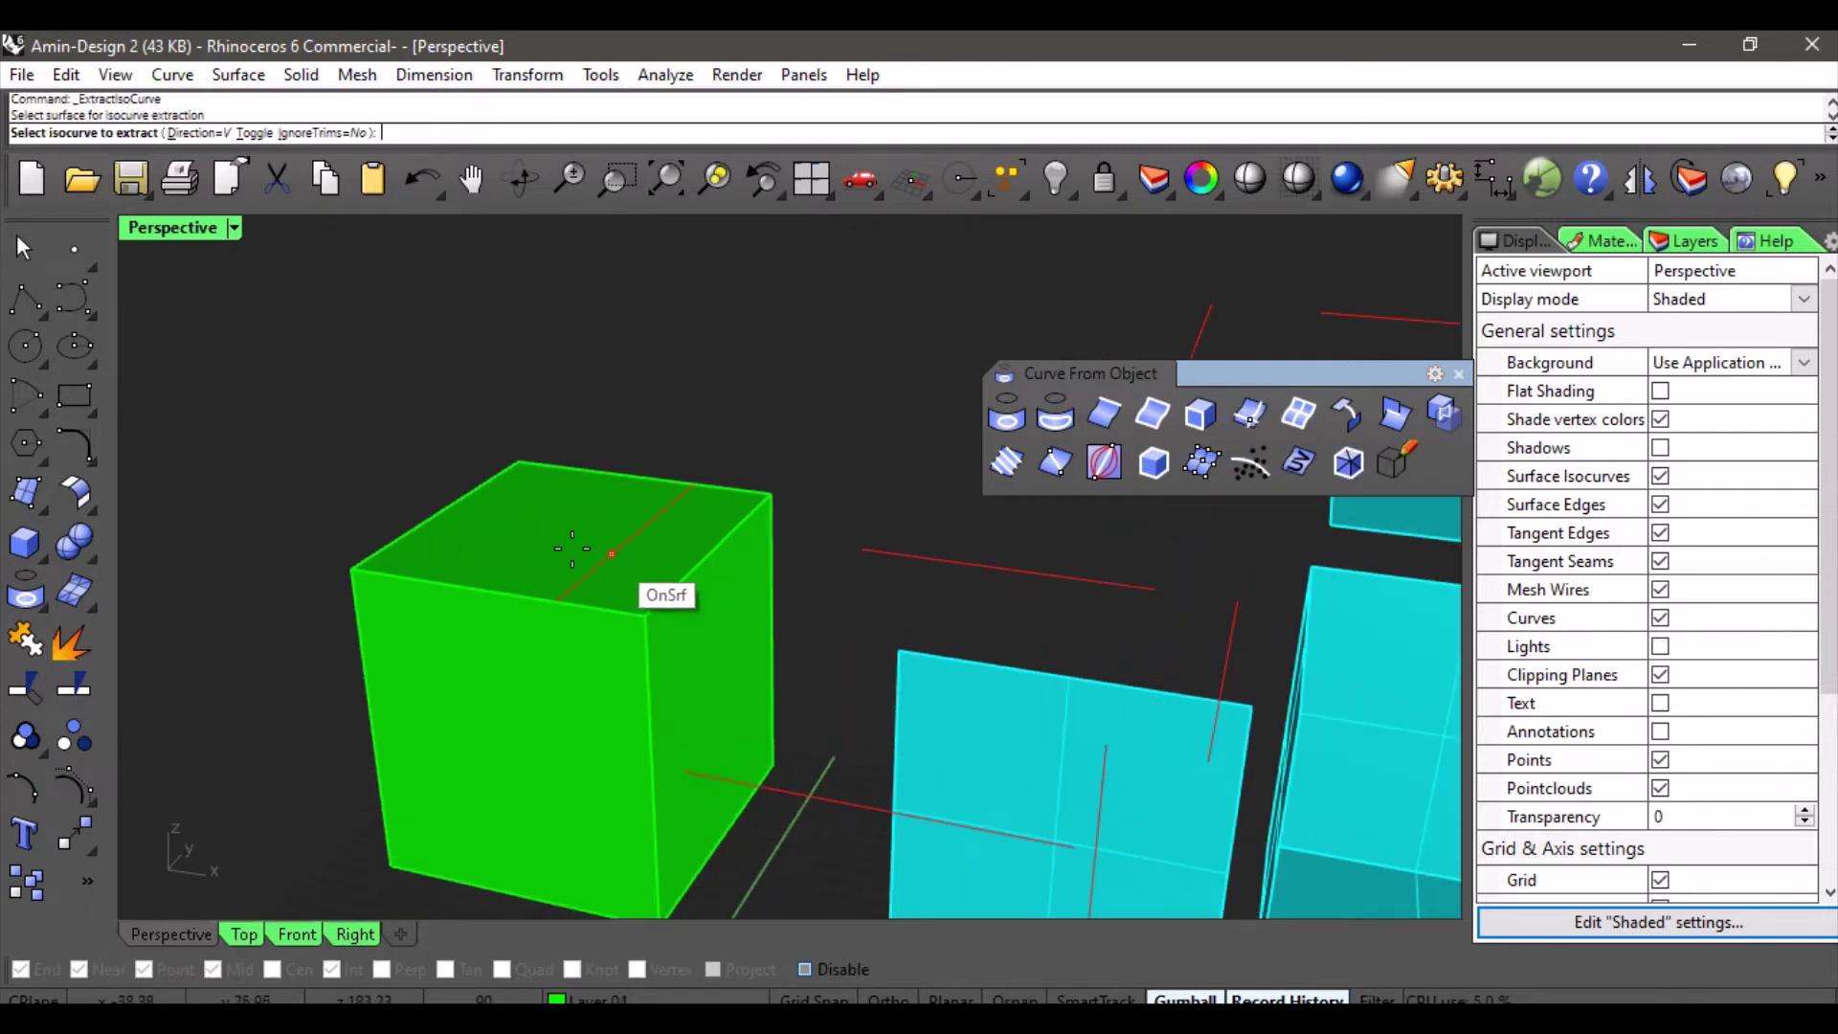
{"action": "left_click", "coordinate": [496, 523]}
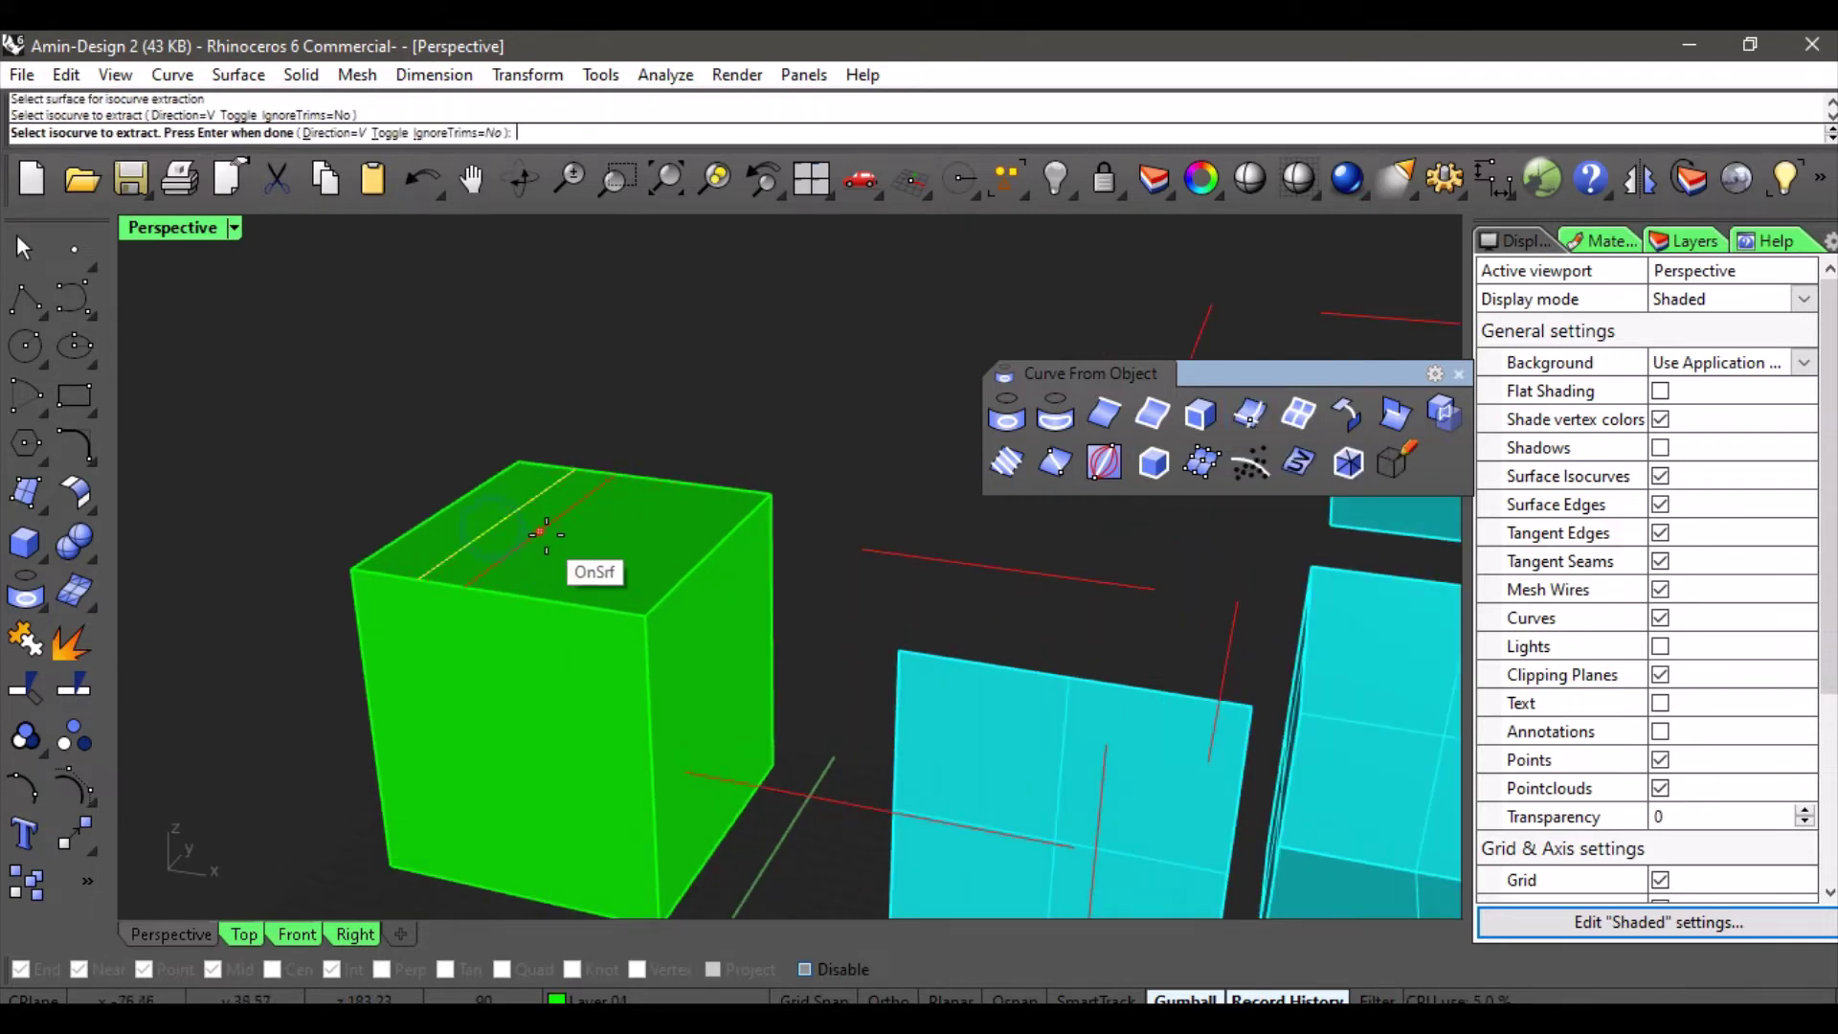
{"action": "left_click", "coordinate": [617, 549]}
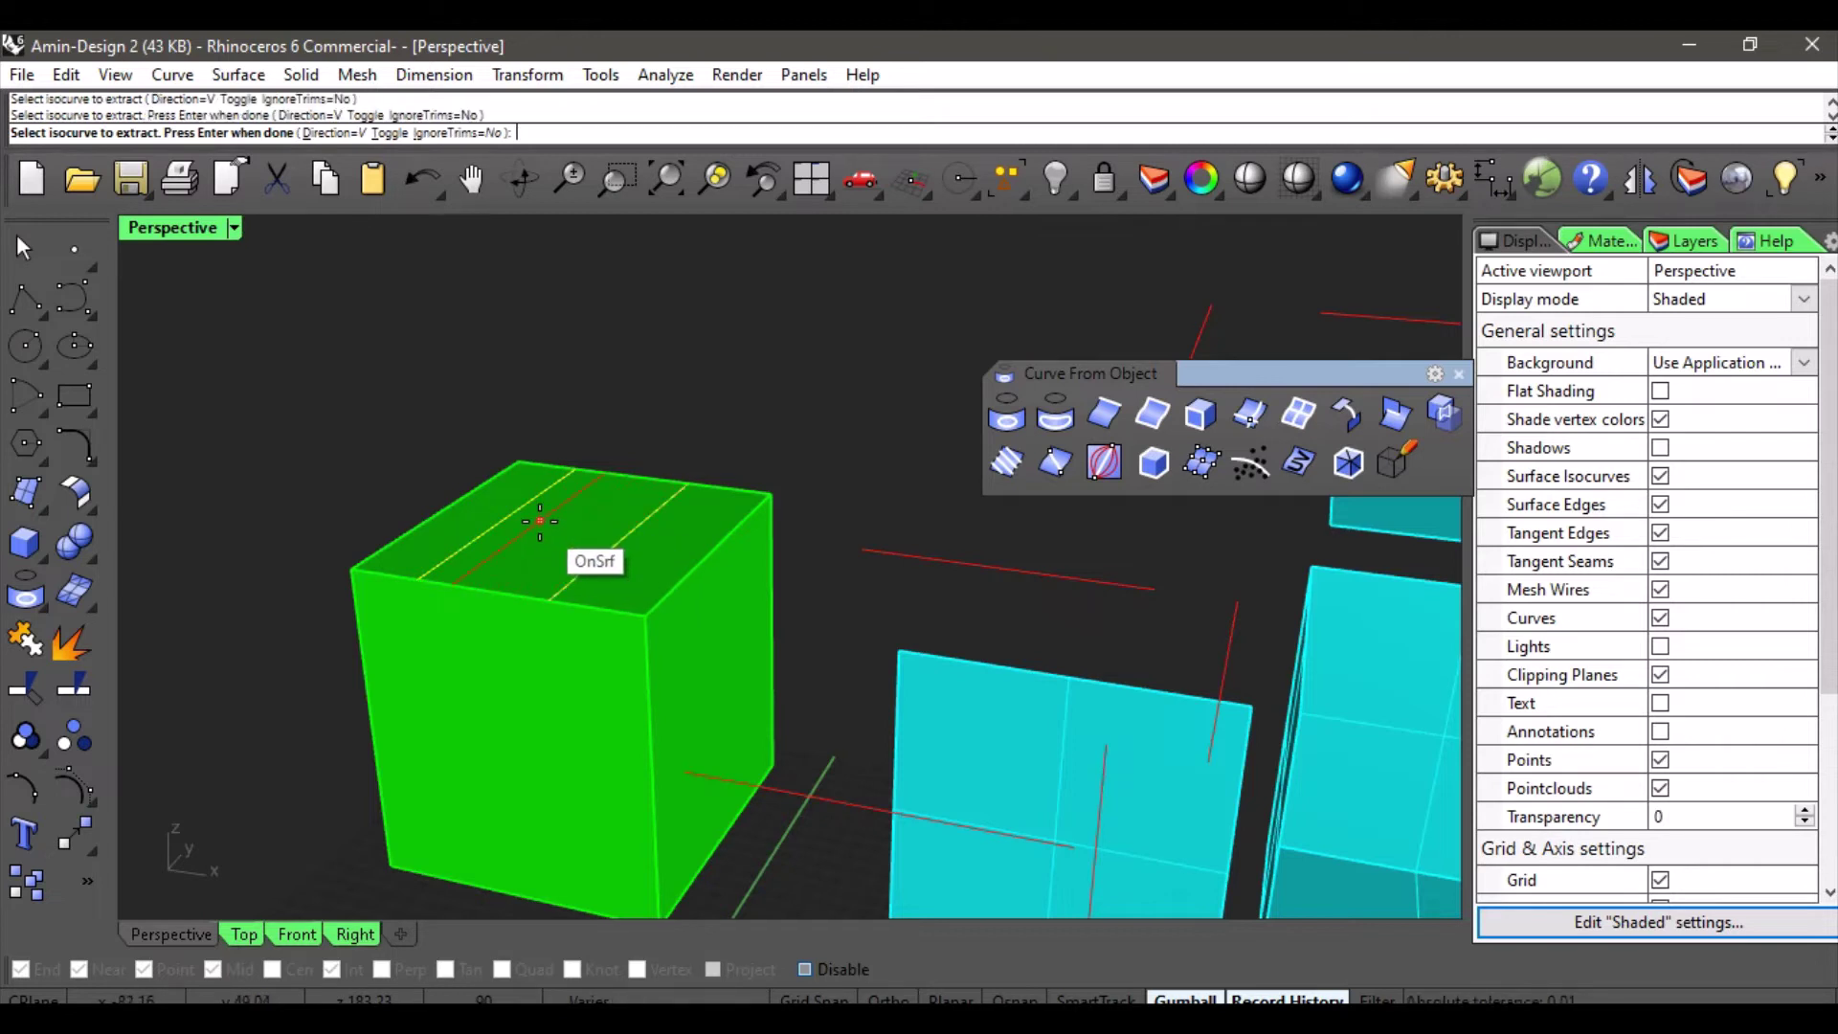
- Switch the isocurve direction to U, extract three isocurves across the green box's top face, and finish the command
{"action": "left_click", "coordinate": [332, 133]}
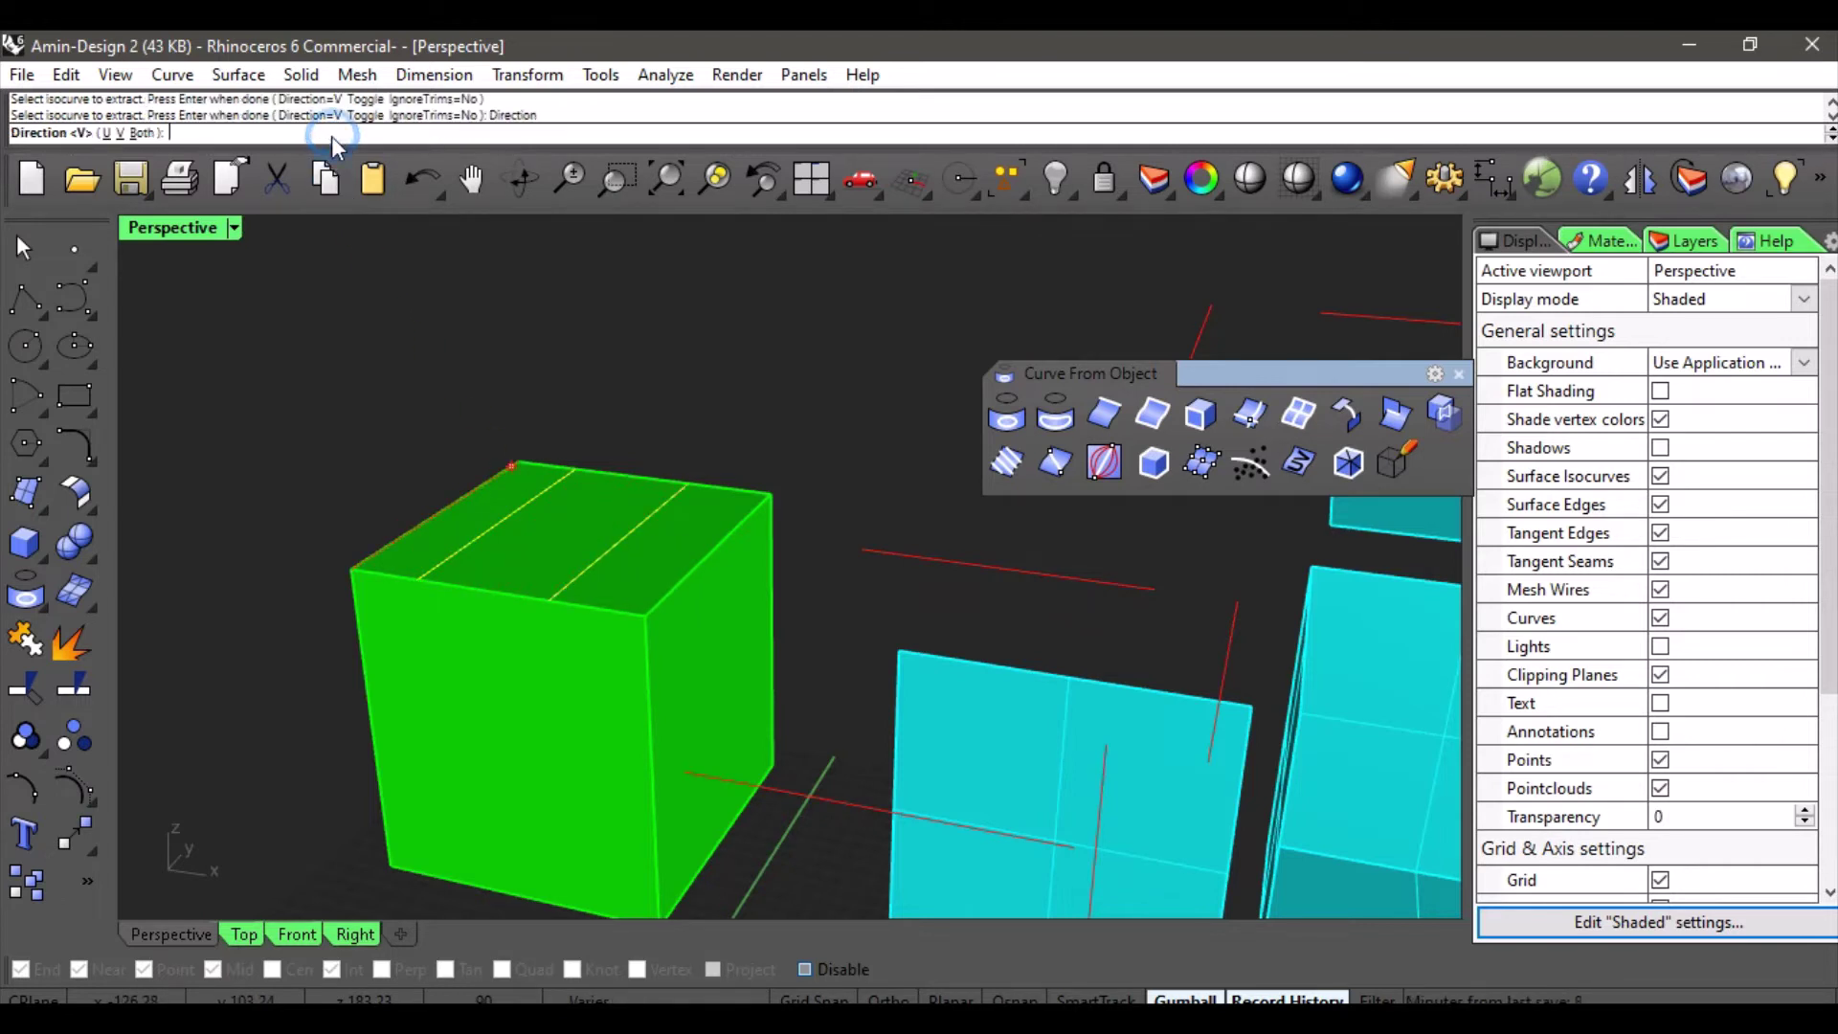
{"action": "left_click", "coordinate": [106, 134]}
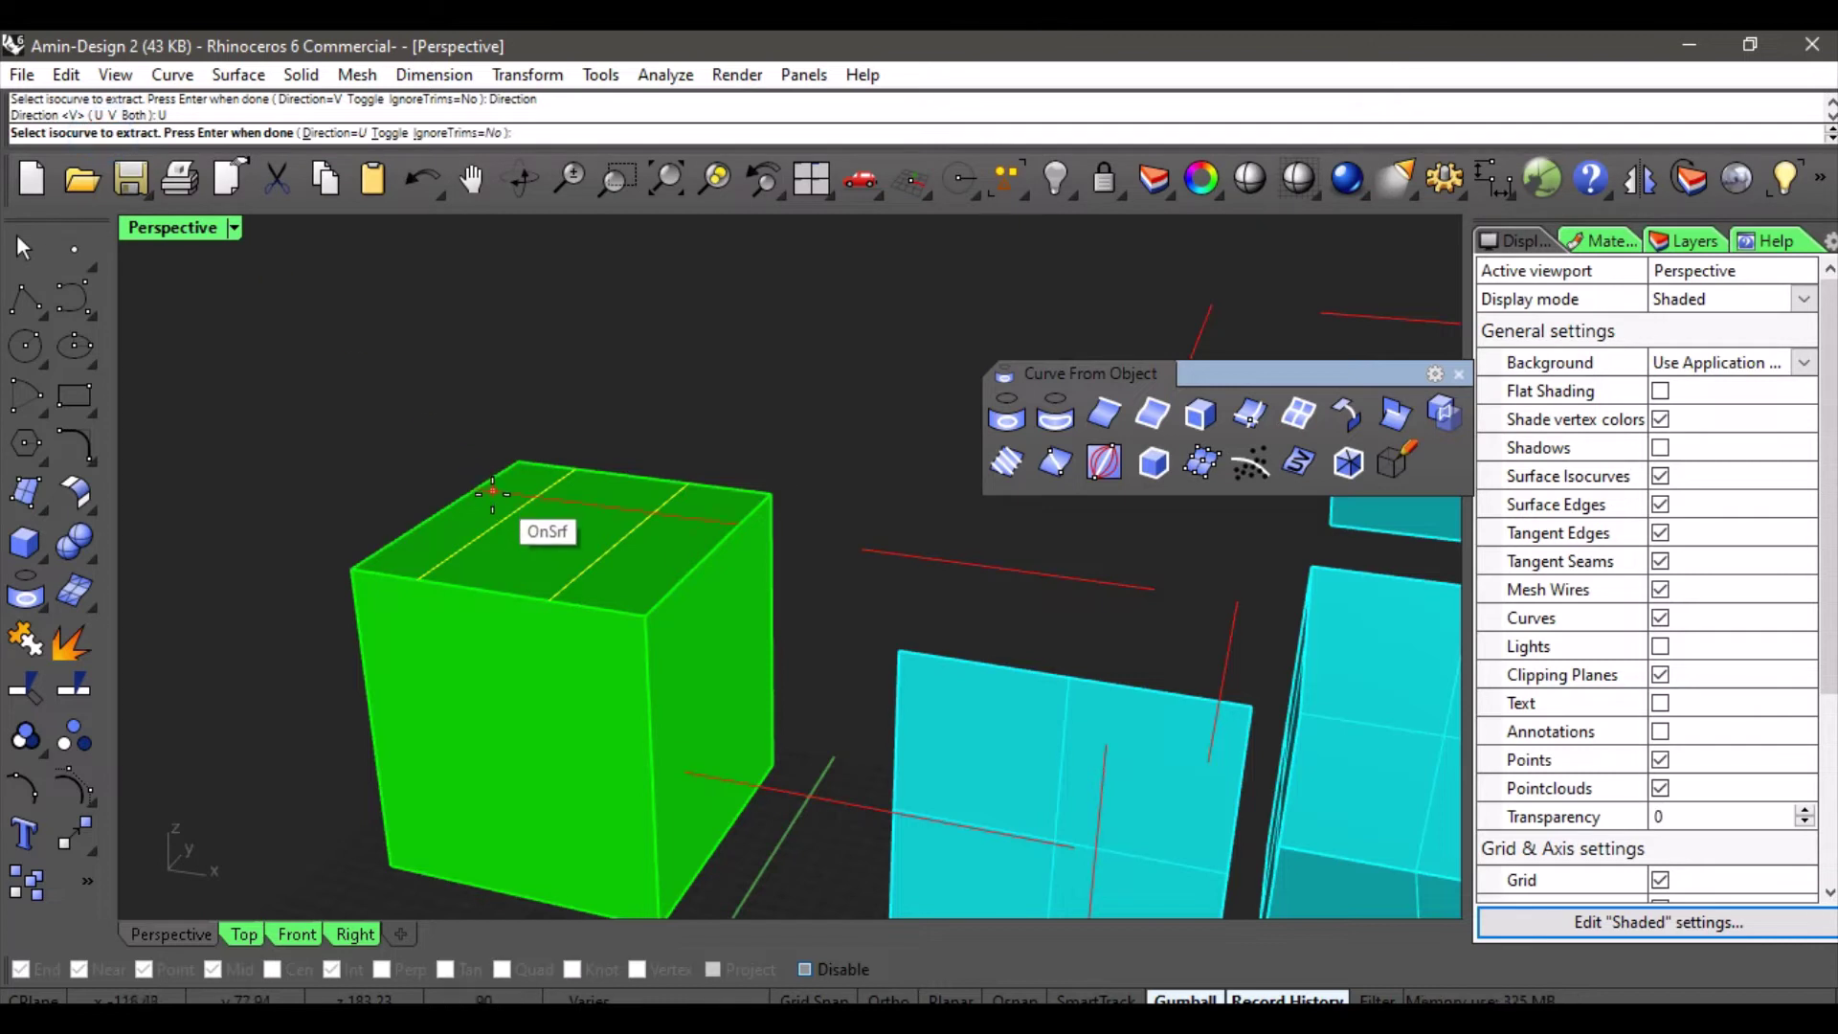
{"action": "left_click", "coordinate": [479, 559]}
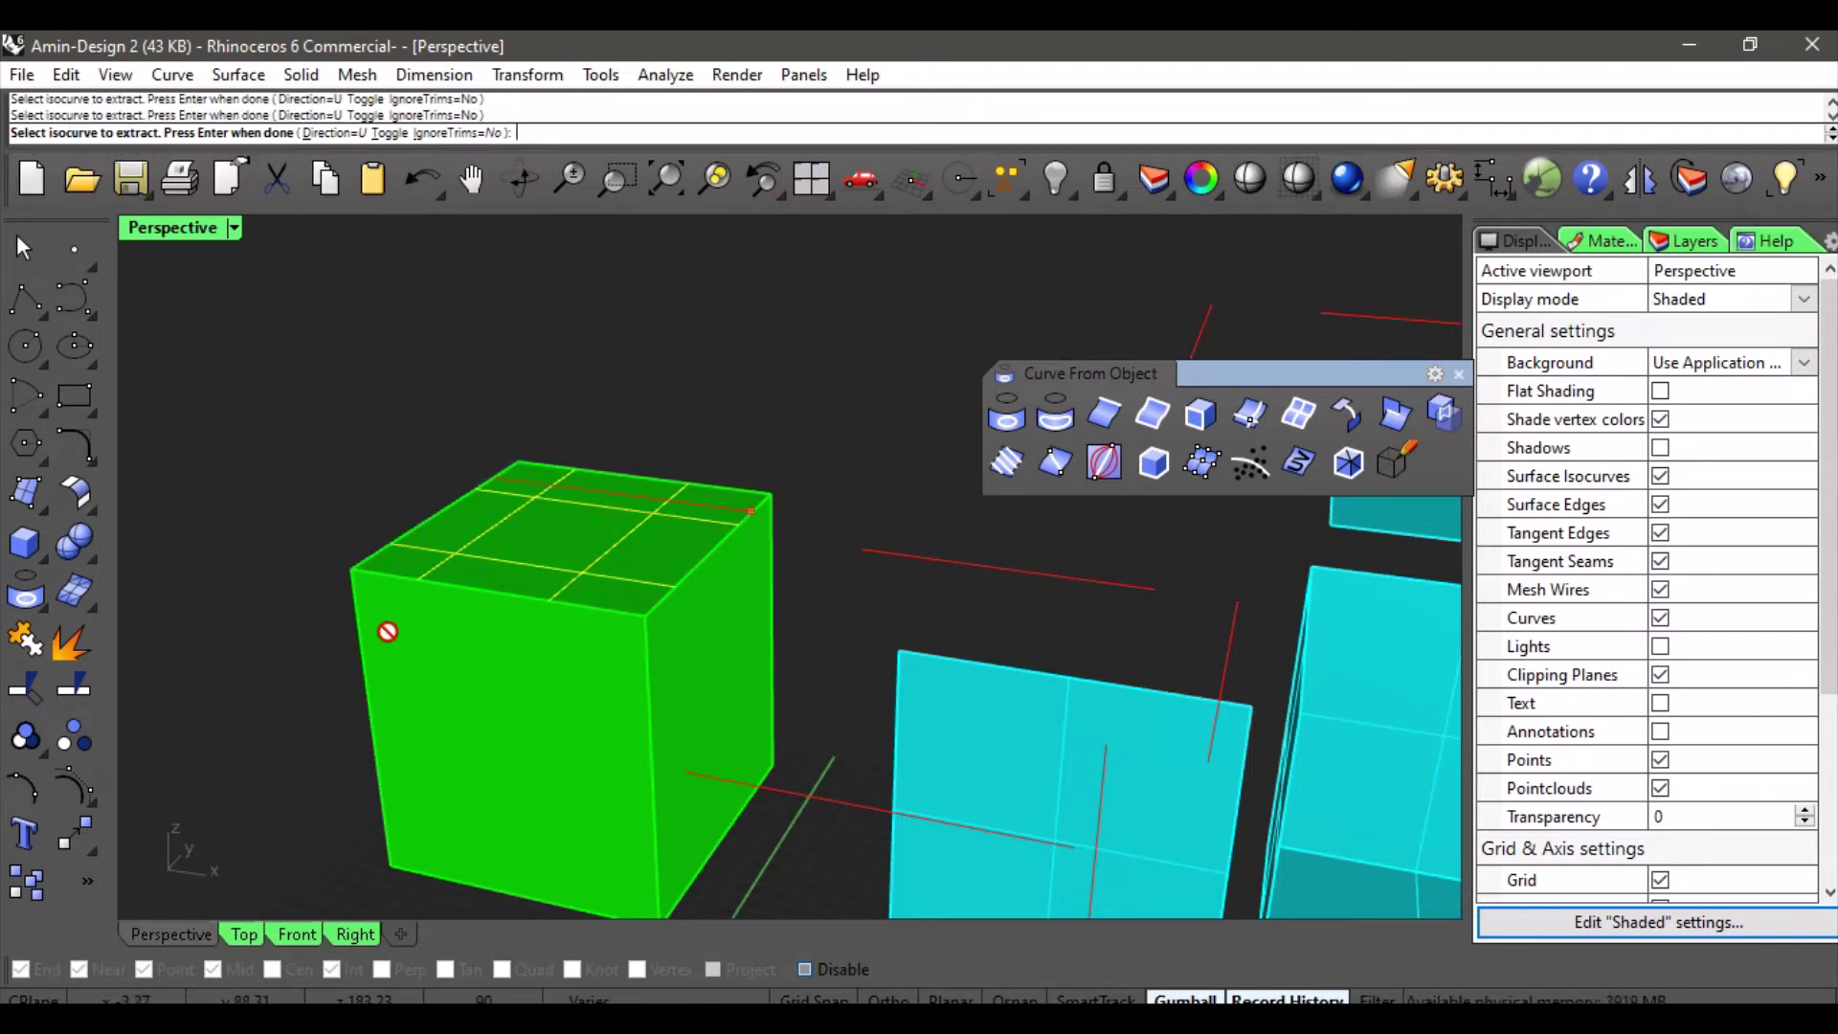
{"action": "left_click", "coordinate": [601, 548]}
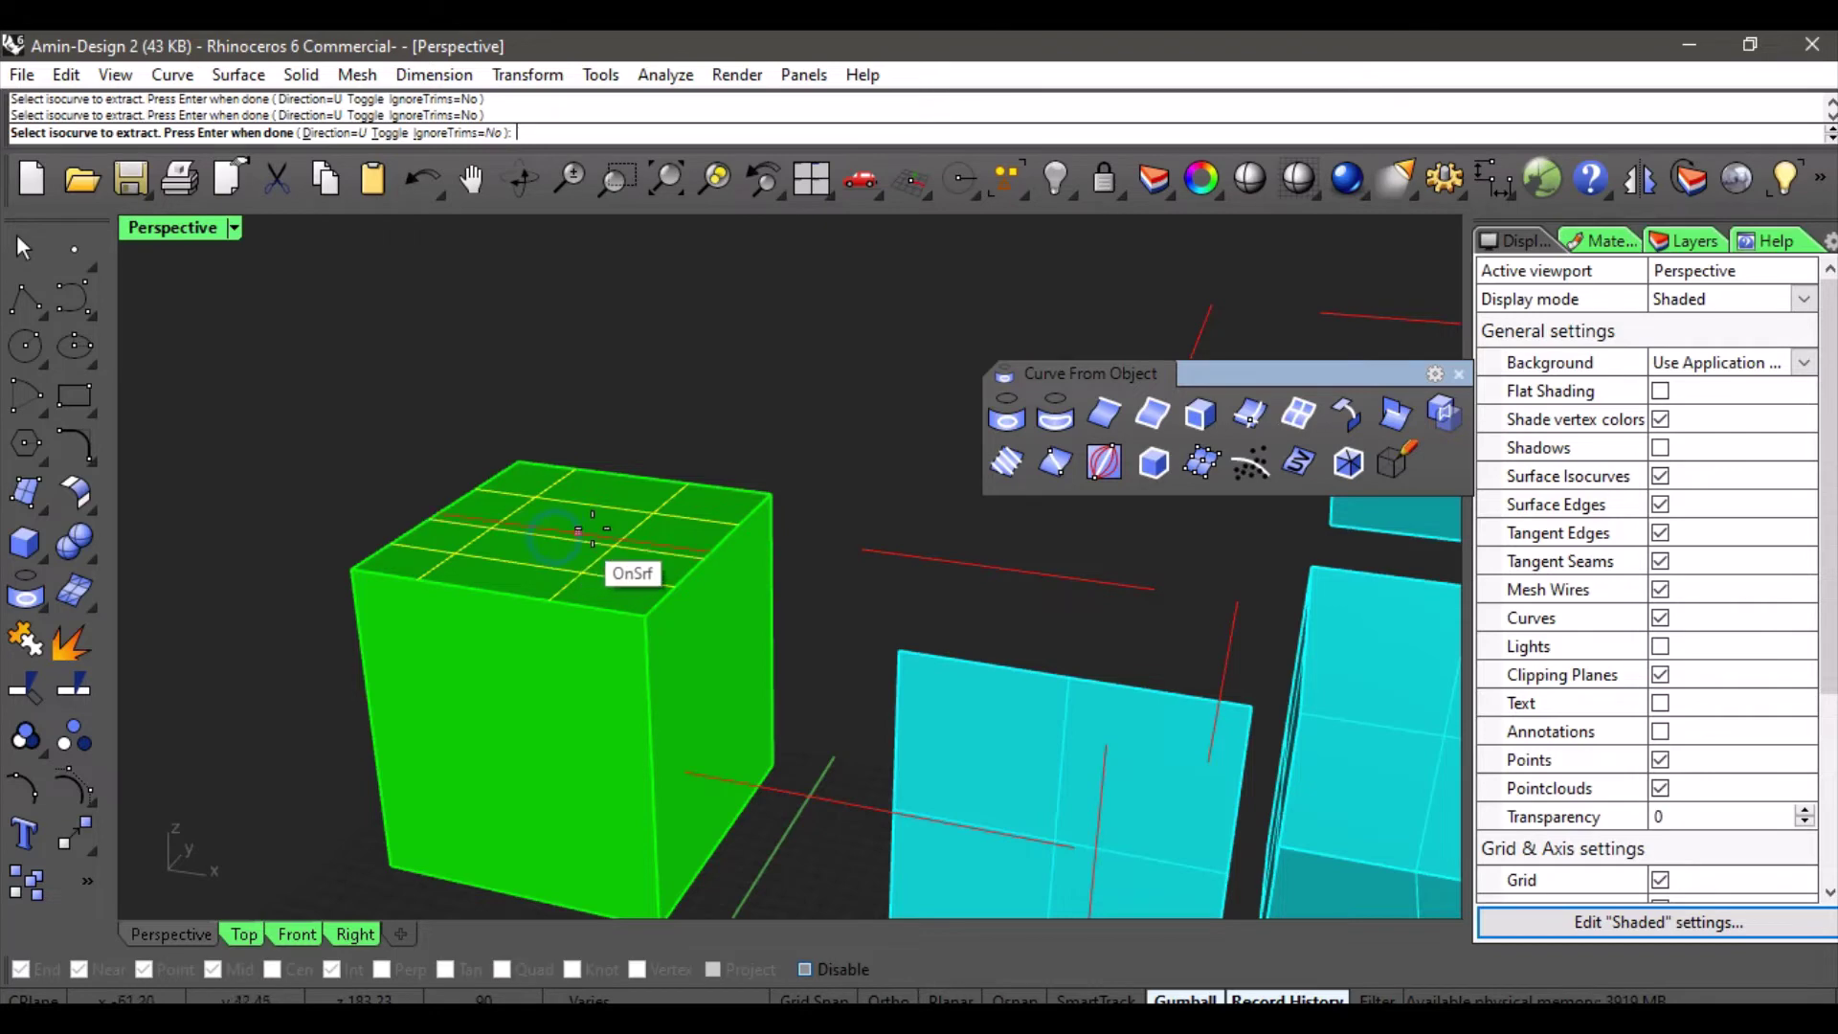
{"action": "right_click", "coordinate": [661, 407]}
{"action": "right_click_drag", "start_coordinate": [715, 364], "coordinate": [699, 410]}
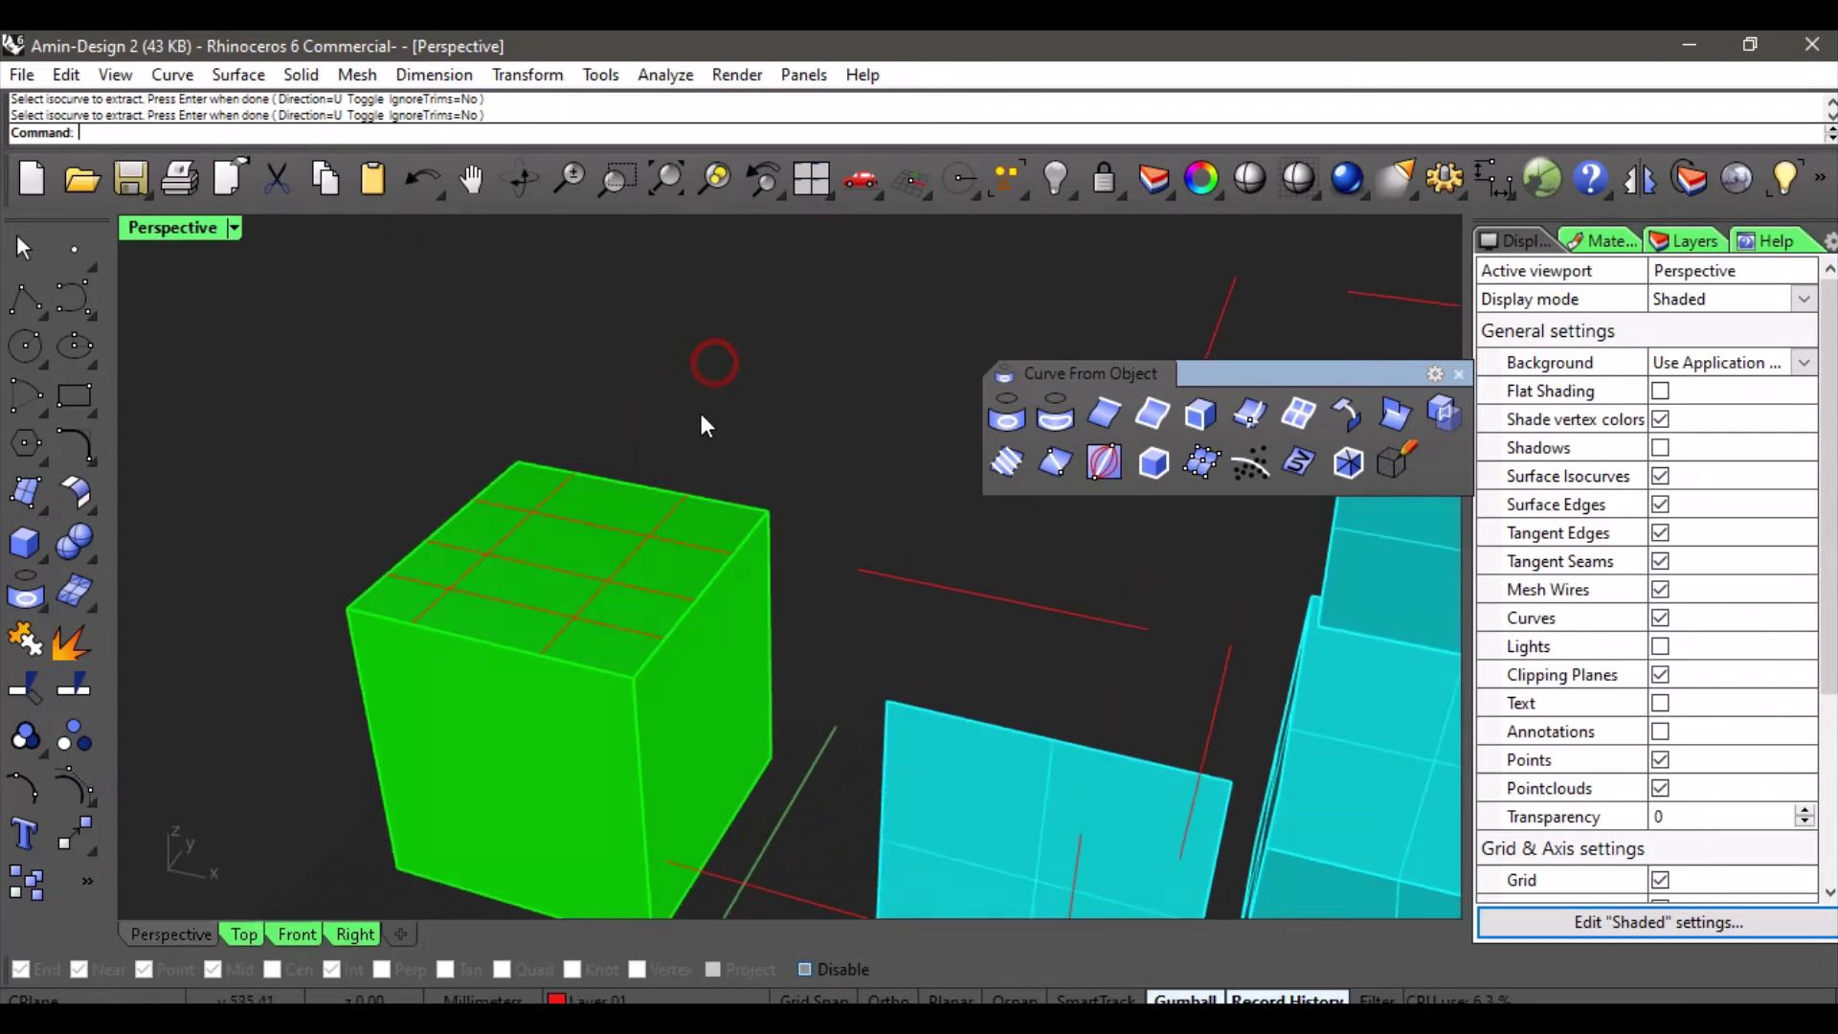
{"action": "right_click_drag", "start_coordinate": [590, 580], "coordinate": [649, 570]}
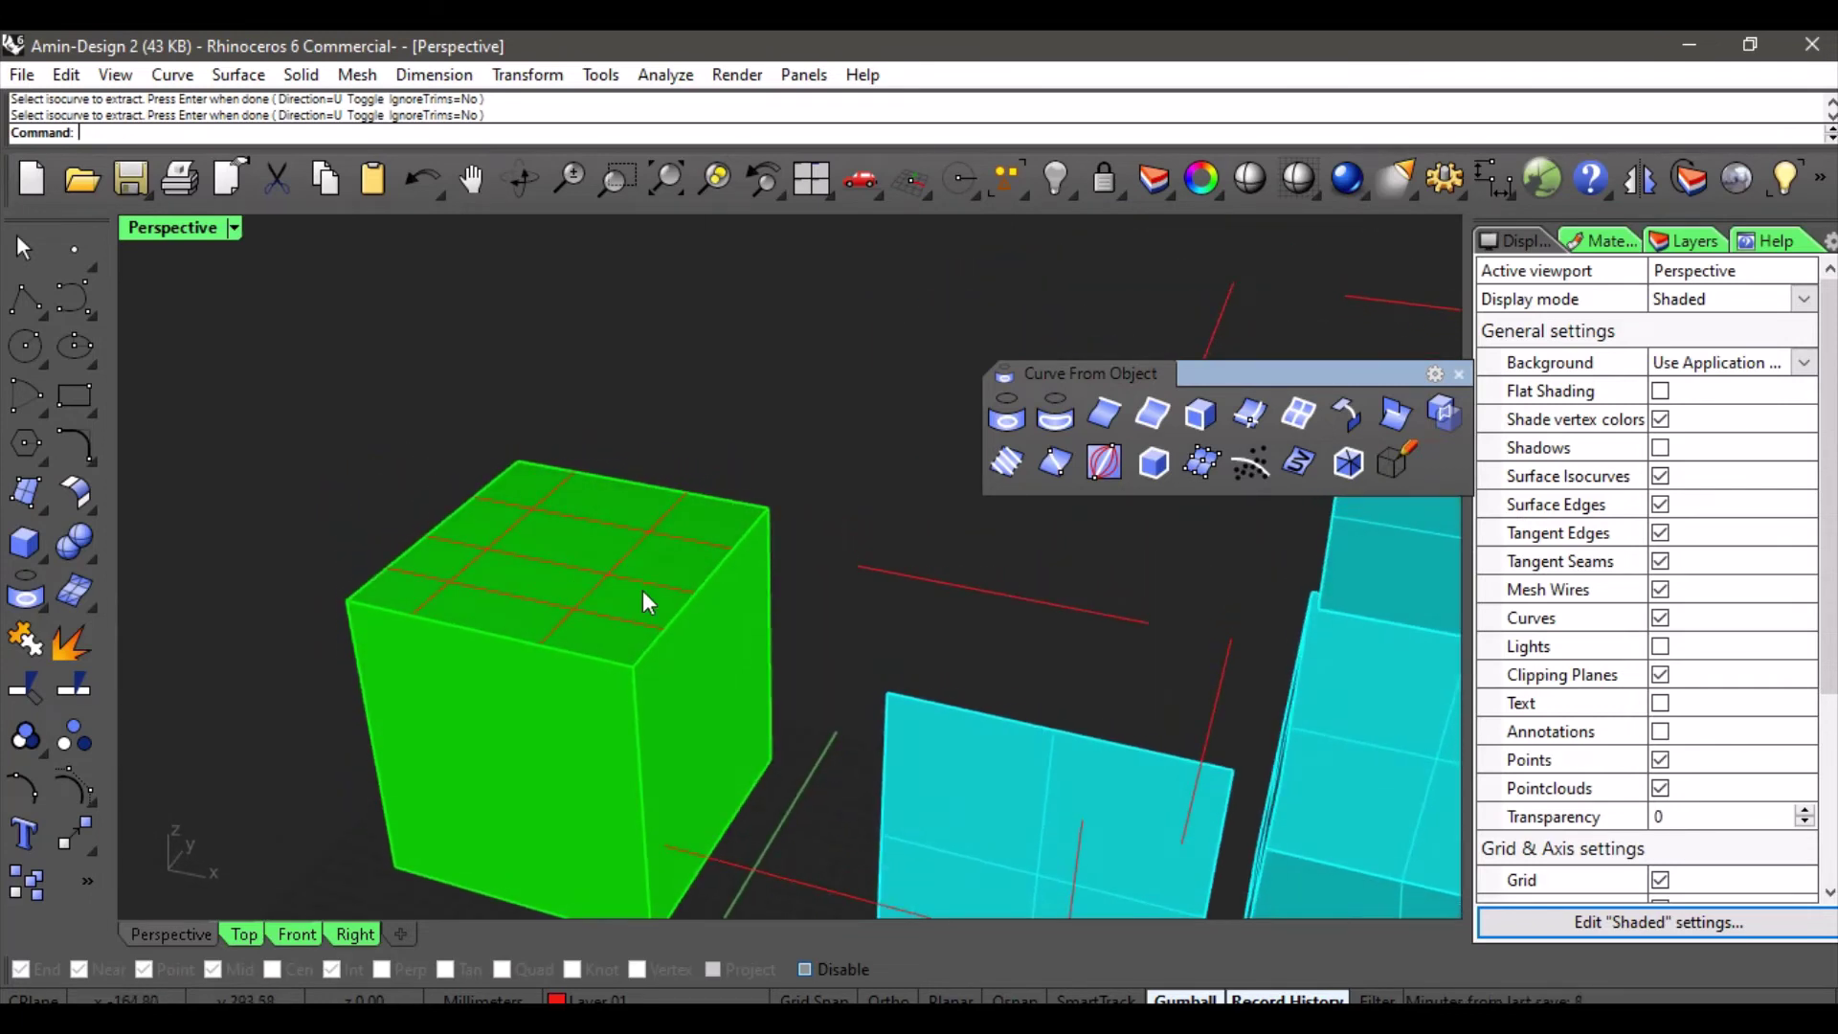
- Move the front U isocurve on the green box's top face closer to the front edge with MoveExtractedIsocurve
{"action": "right_click", "coordinate": [1249, 421]}
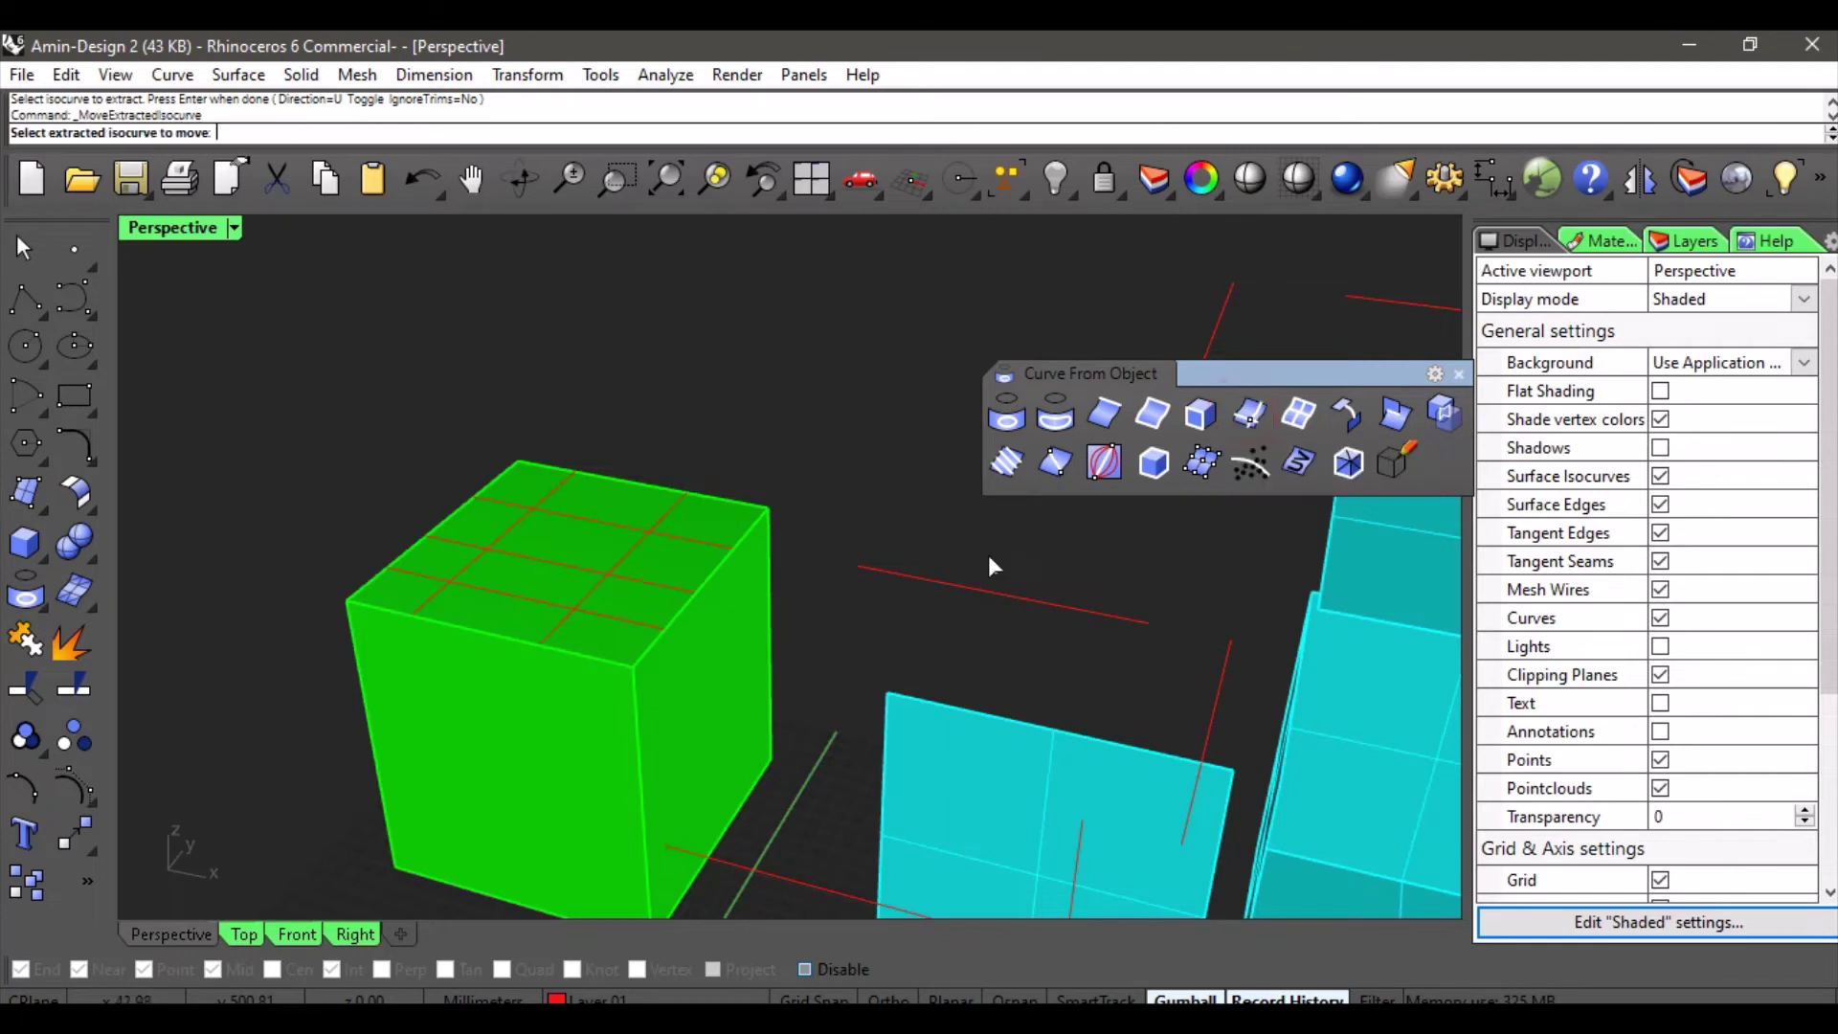
{"action": "scroll", "coordinate": [607, 575], "scroll_direction": "up", "scroll_amount": 3}
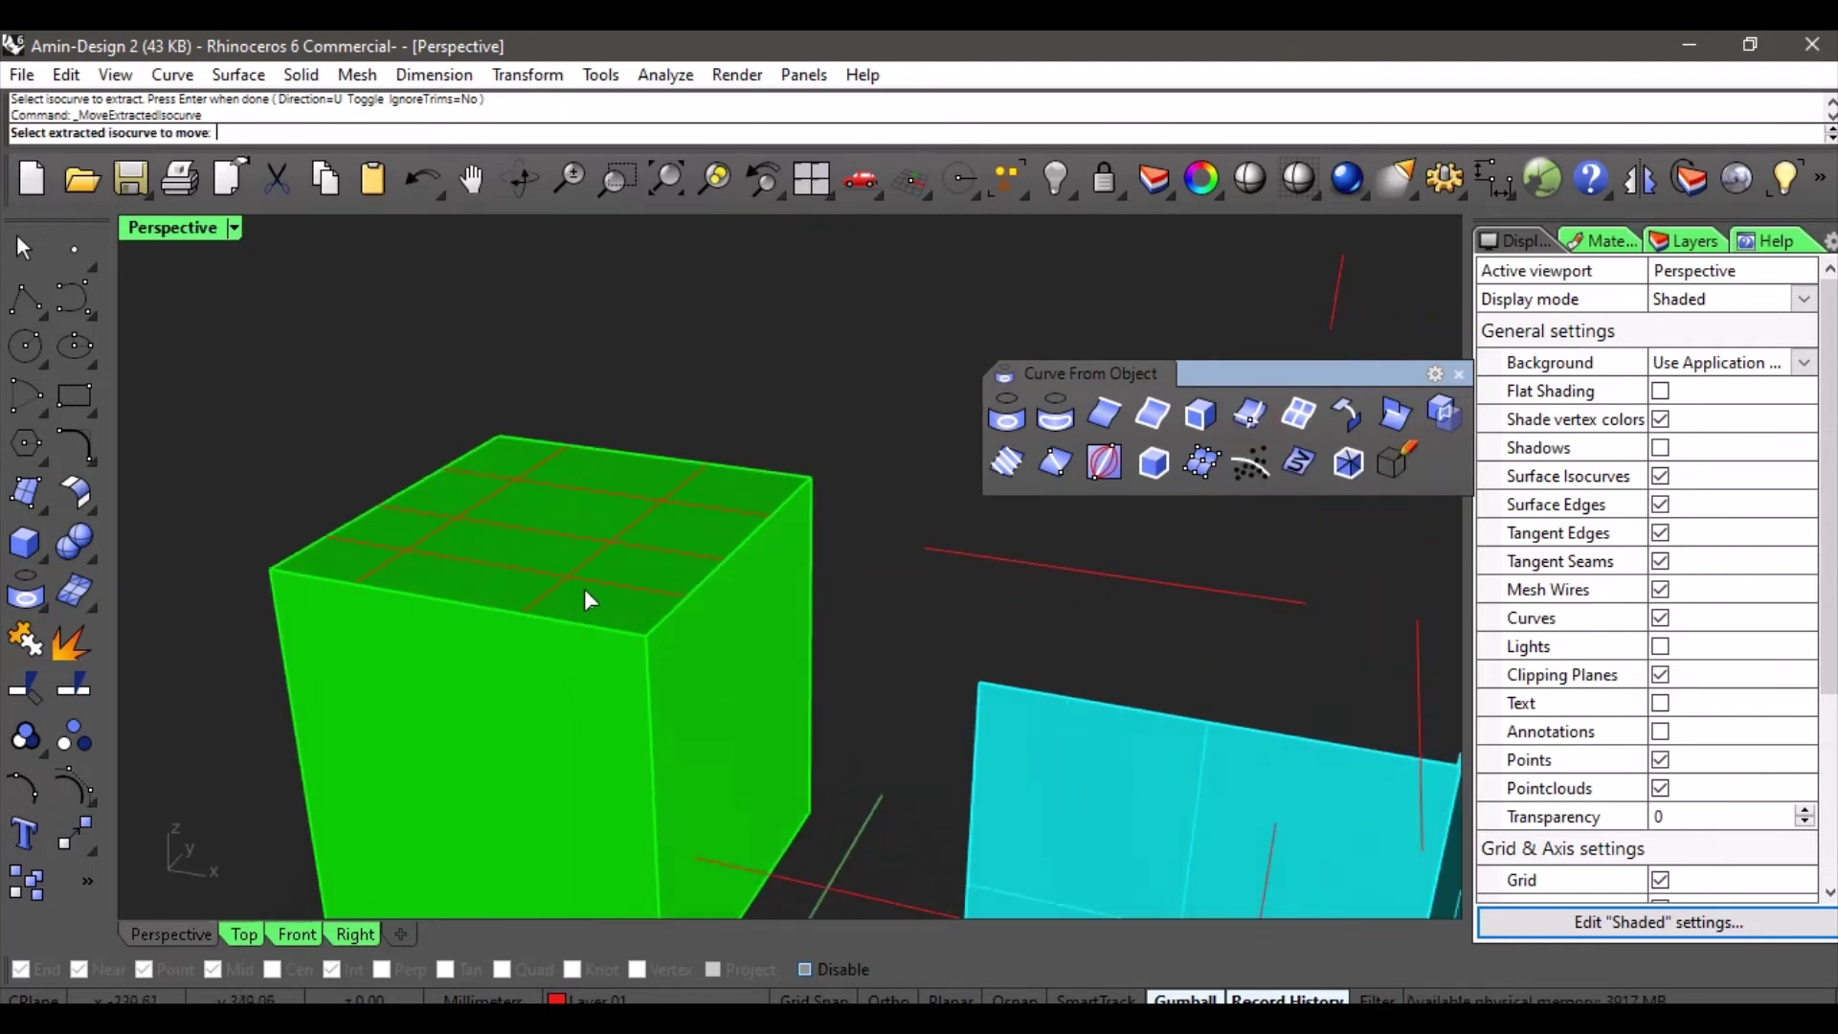
{"action": "left_click", "coordinate": [531, 576]}
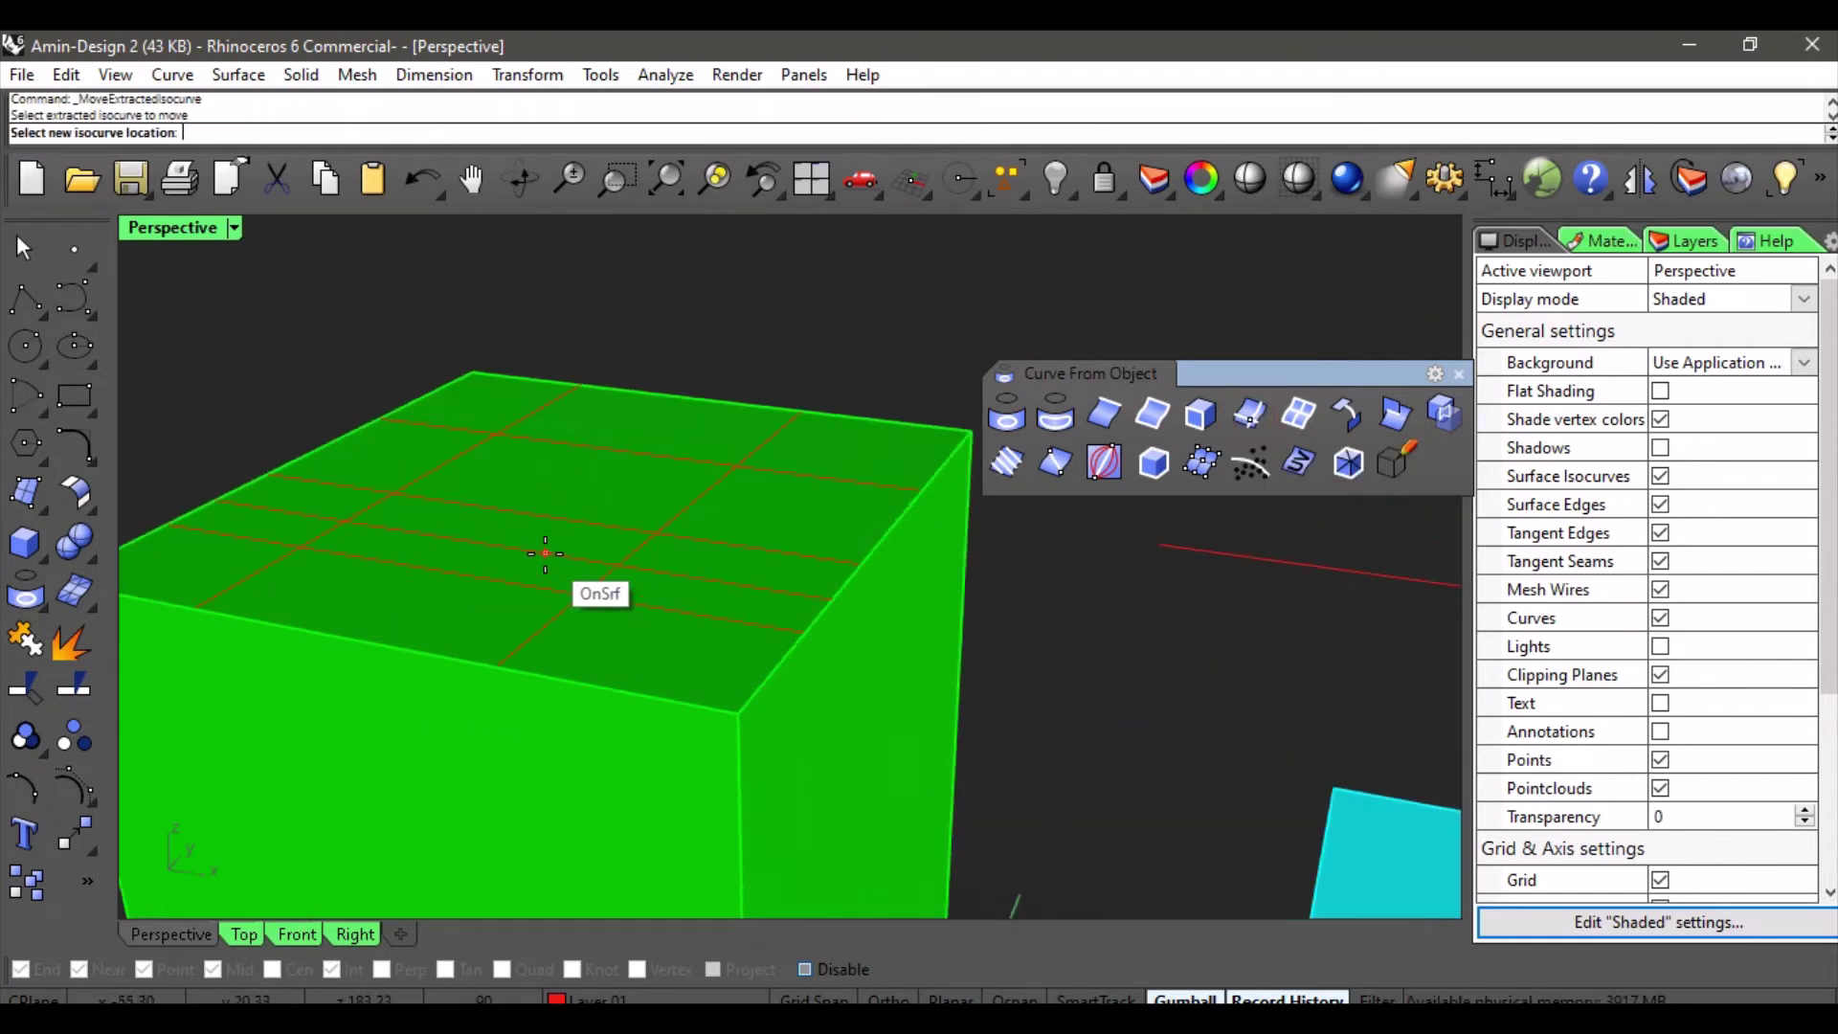
{"action": "scroll", "coordinate": [564, 561], "scroll_direction": "up", "scroll_amount": 2}
{"action": "left_click", "coordinate": [476, 610]}
{"action": "left_click", "coordinate": [553, 522]}
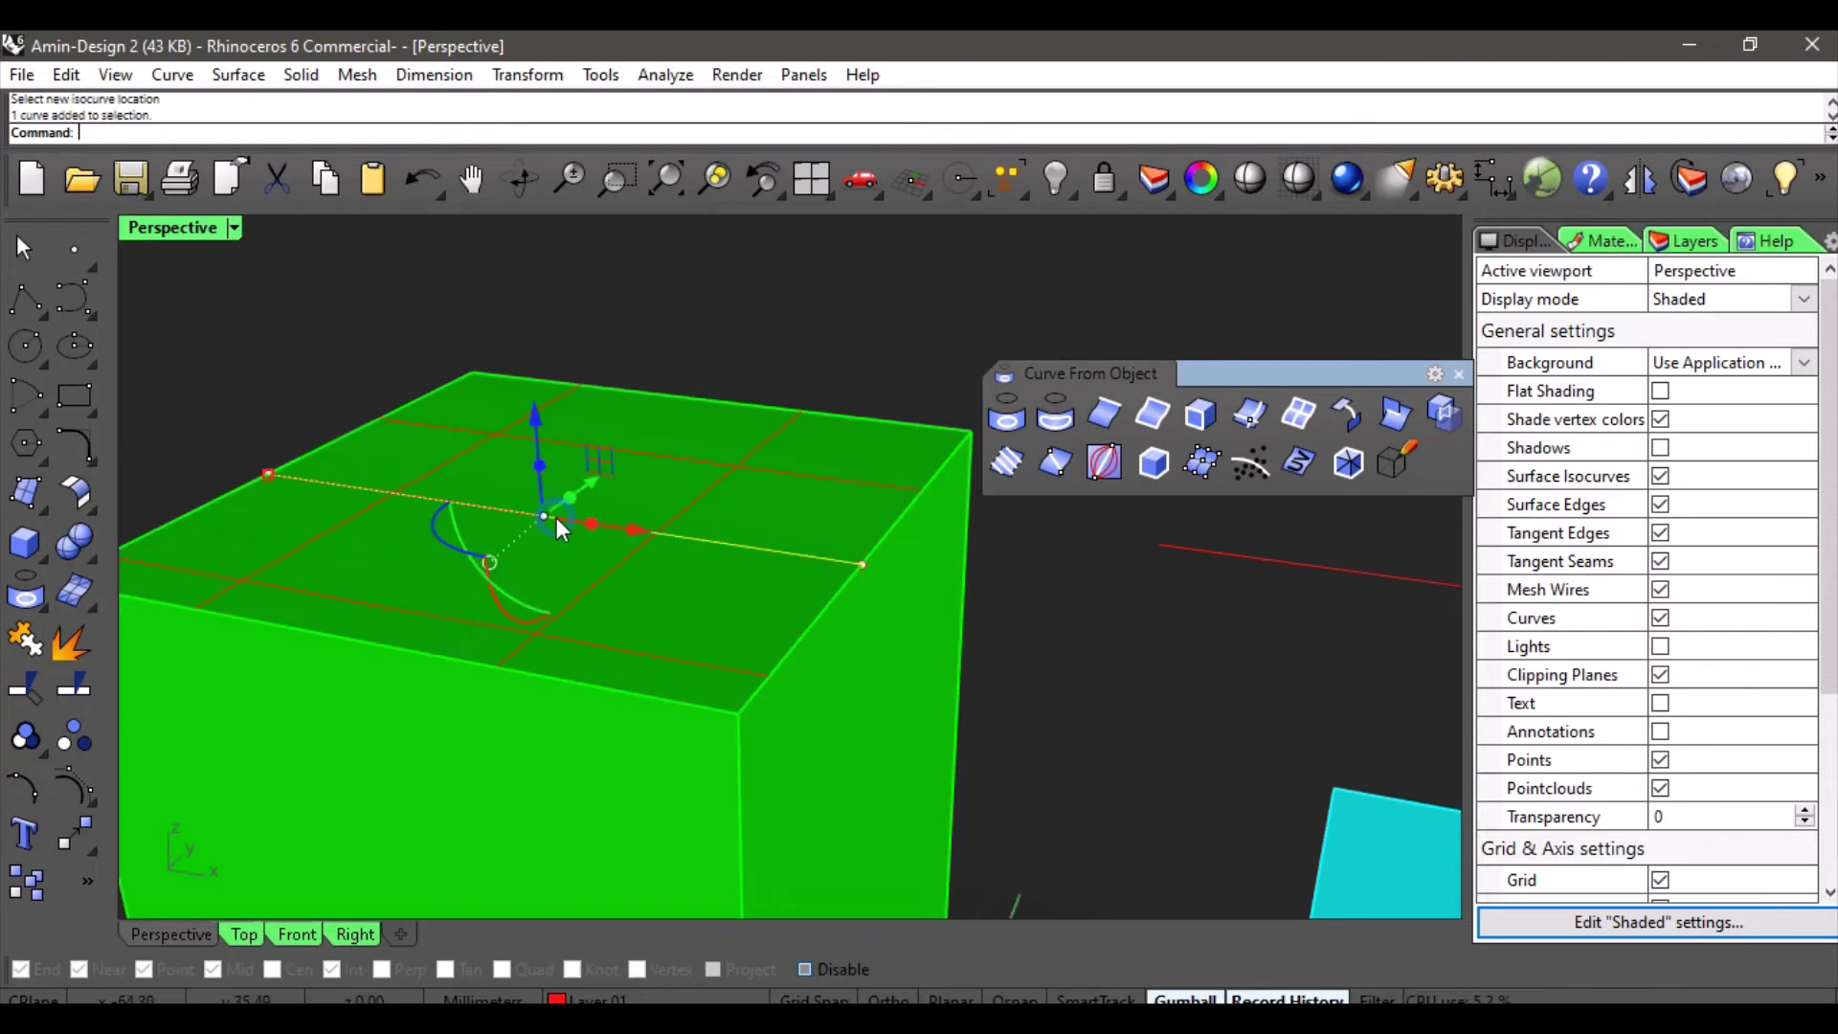
{"action": "left_click", "coordinate": [765, 337]}
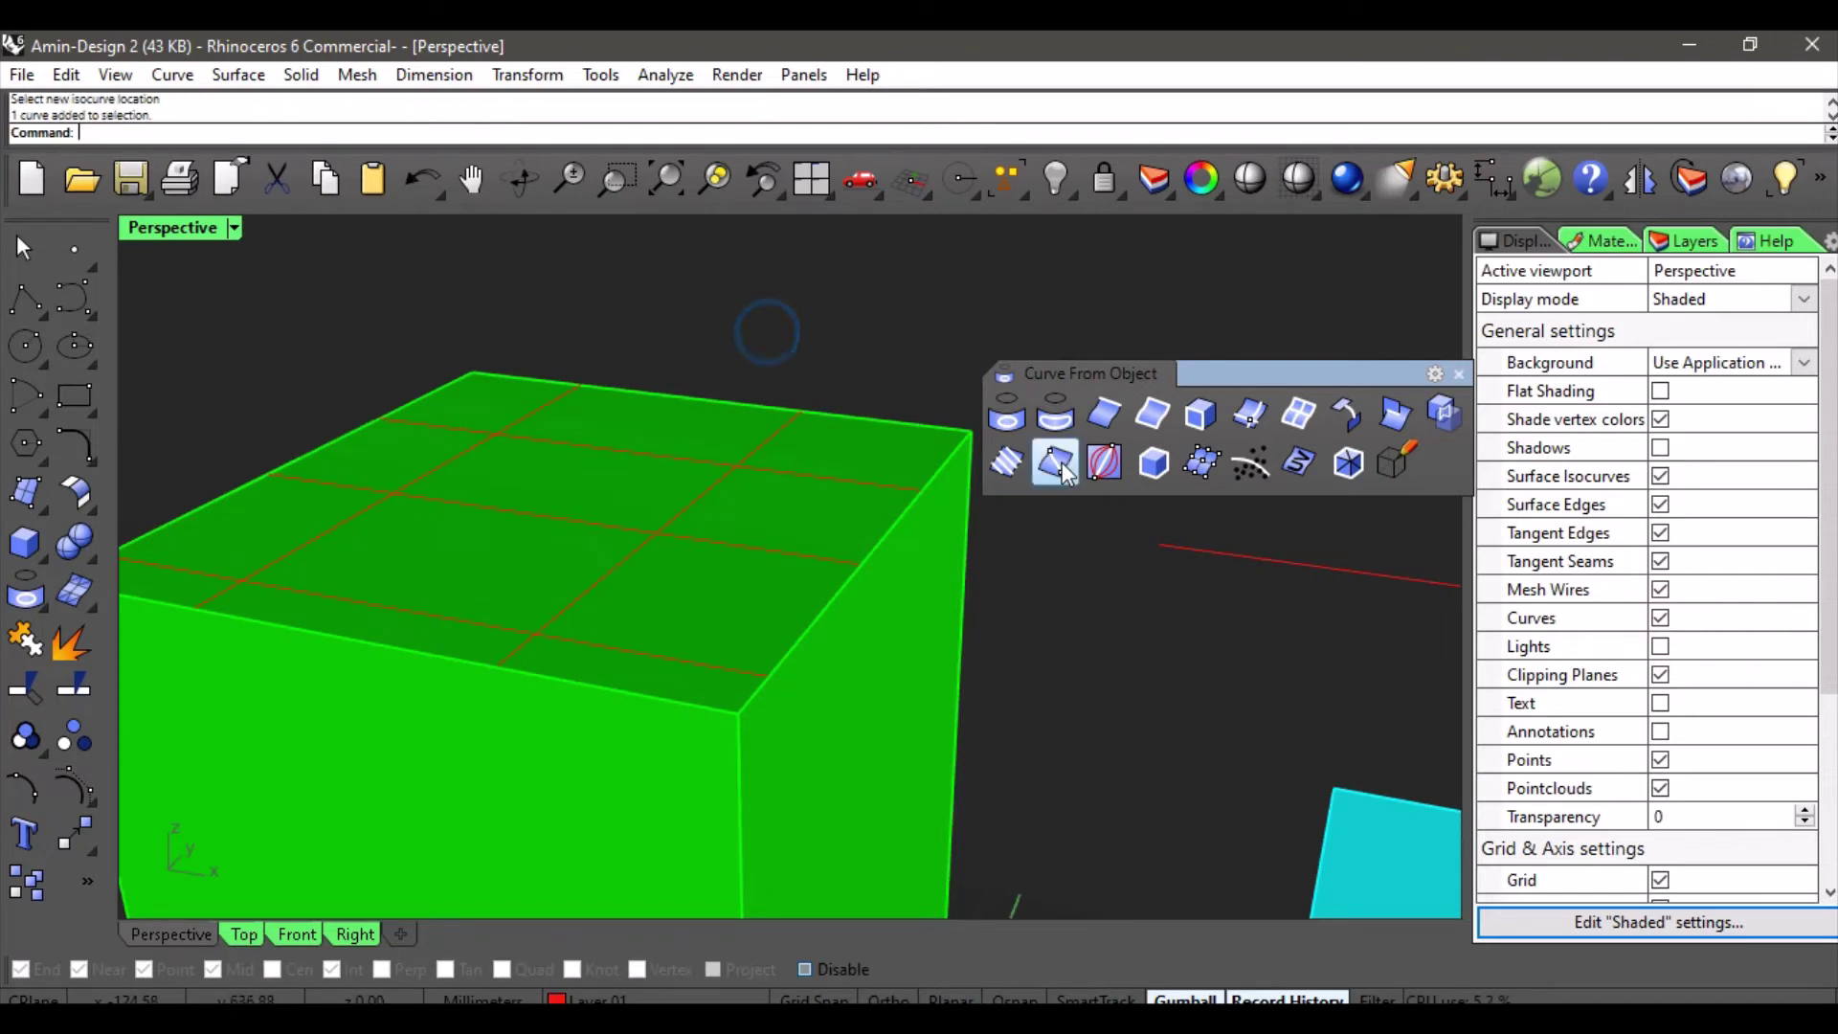
- Move the middle U isocurve toward the green top face's front edge and the right V isocurve toward its right edge
{"action": "right_click", "coordinate": [1248, 431]}
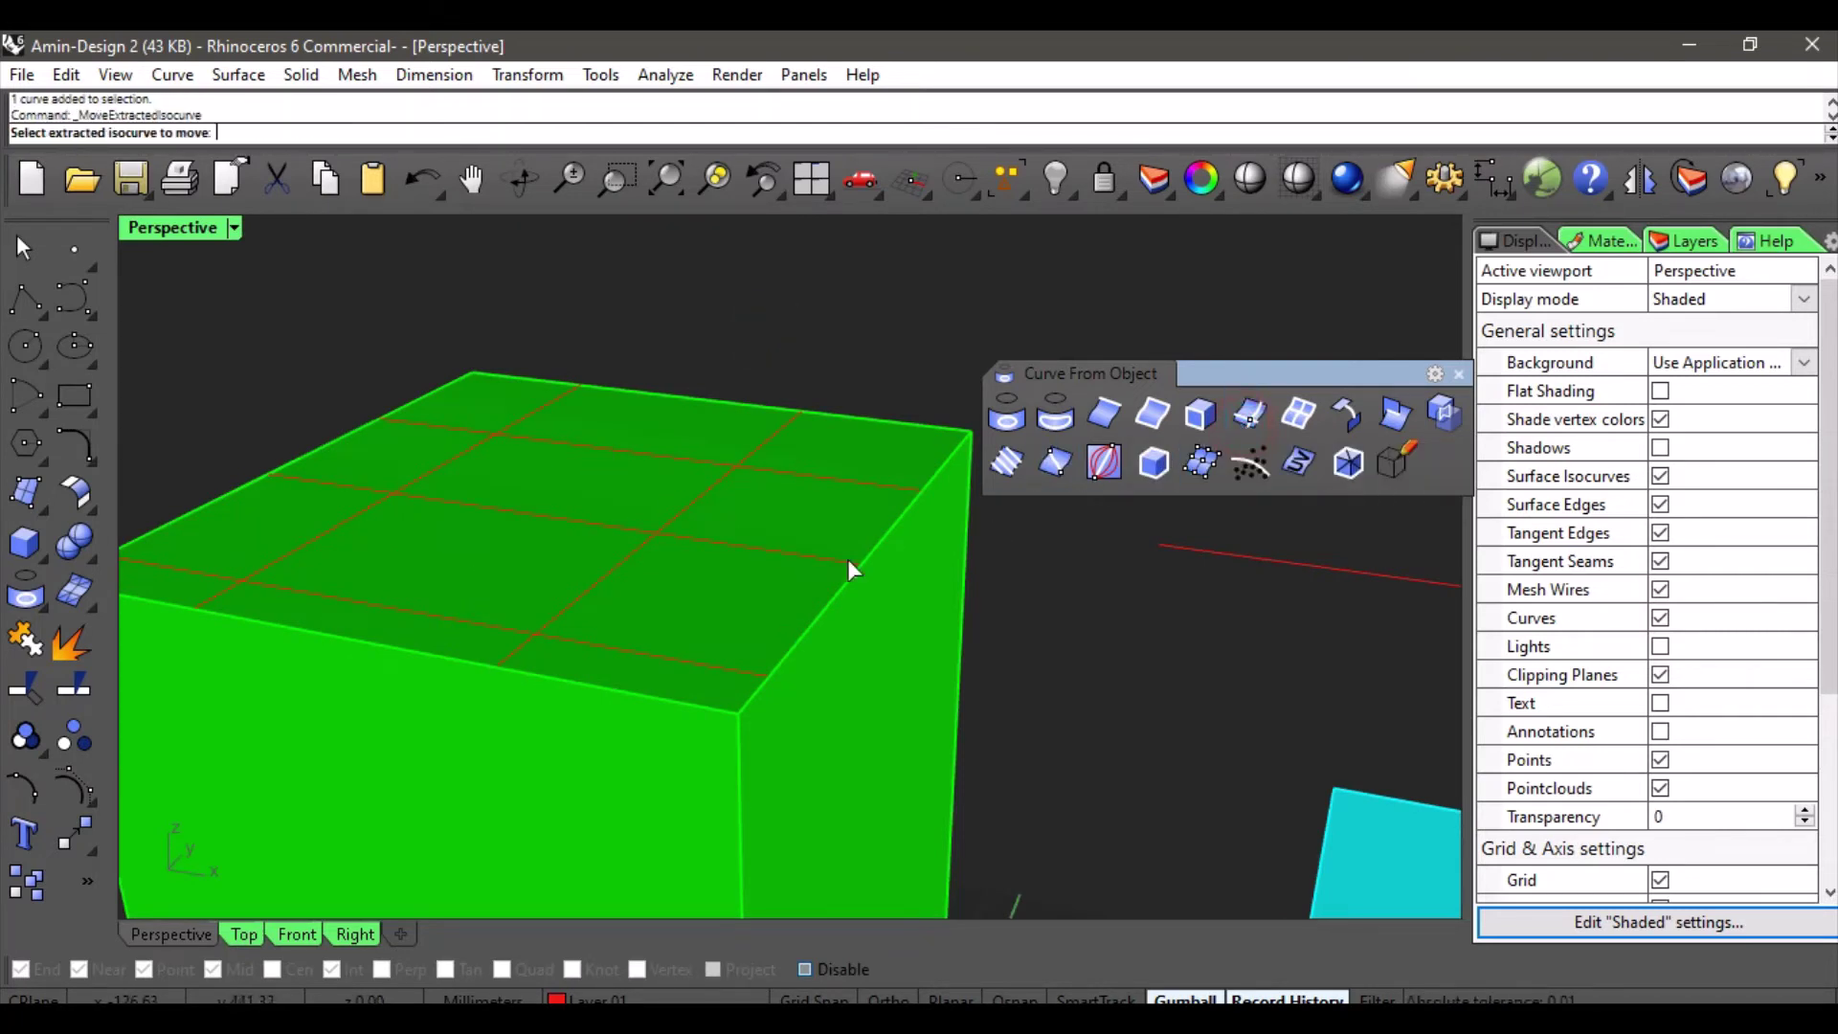
{"action": "left_click", "coordinate": [612, 529]}
{"action": "left_click", "coordinate": [523, 576]}
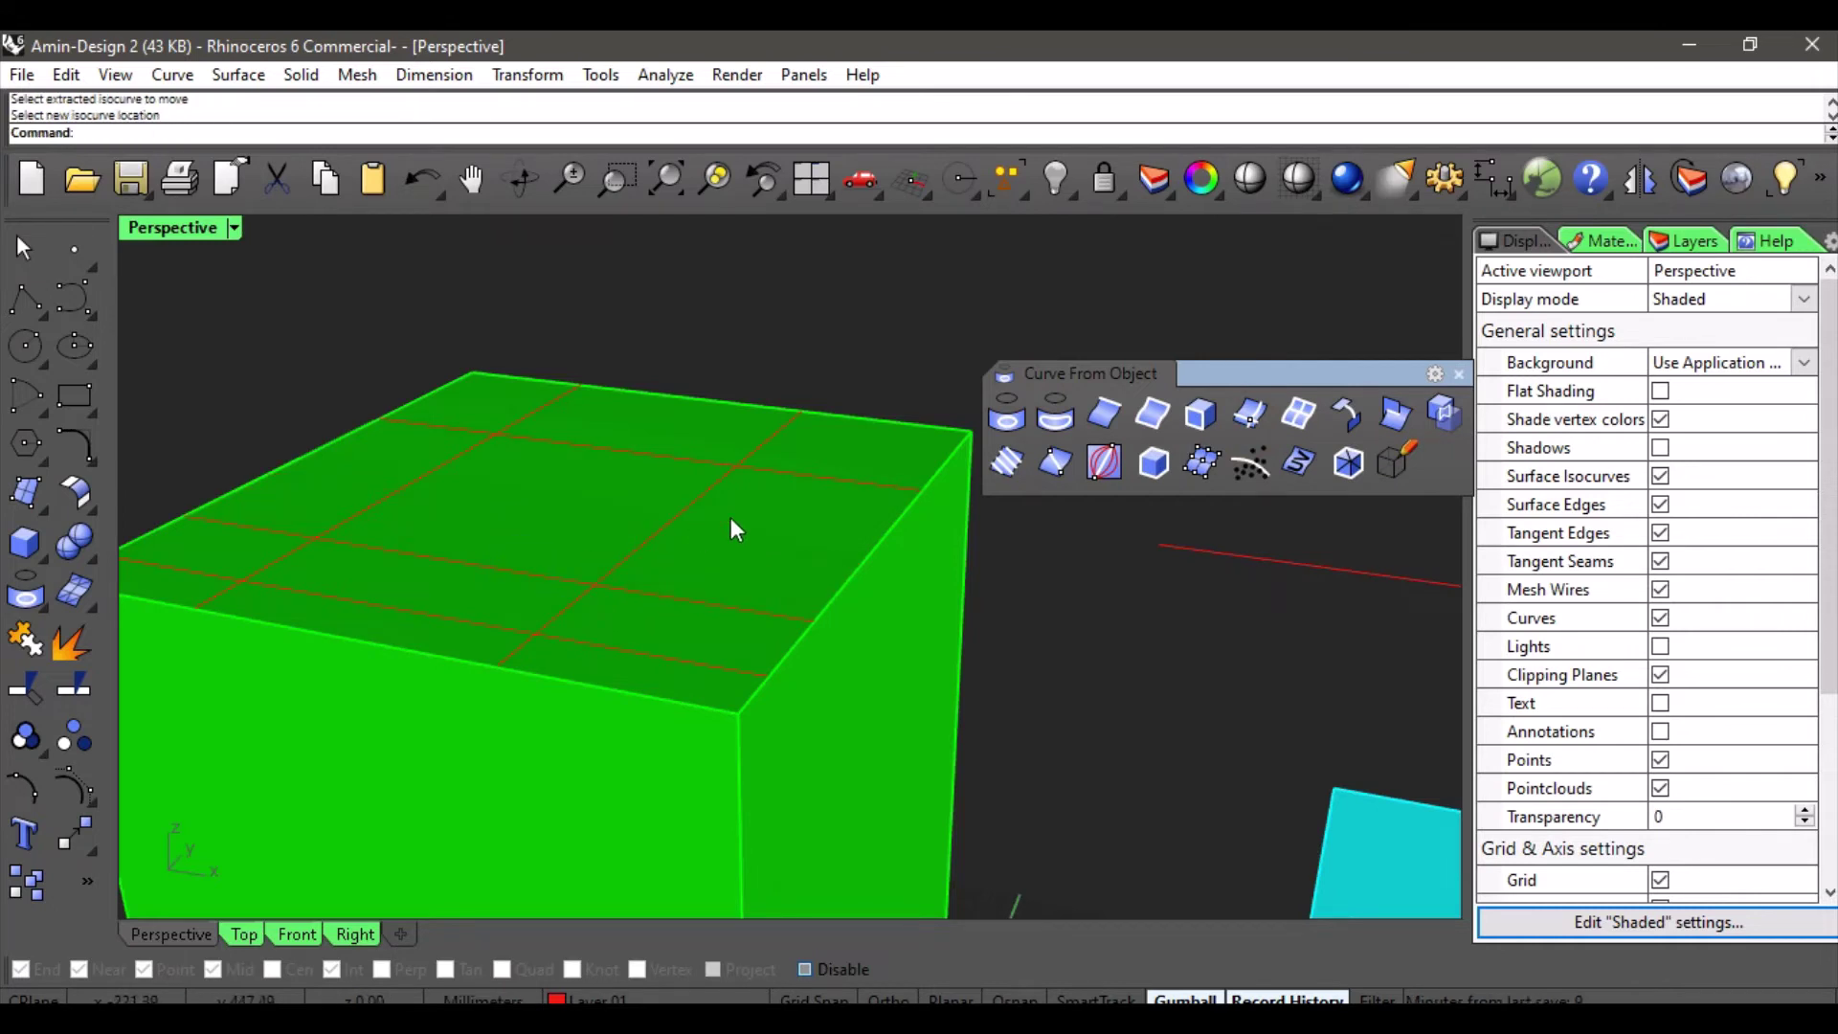
{"action": "right_click", "coordinate": [1249, 417]}
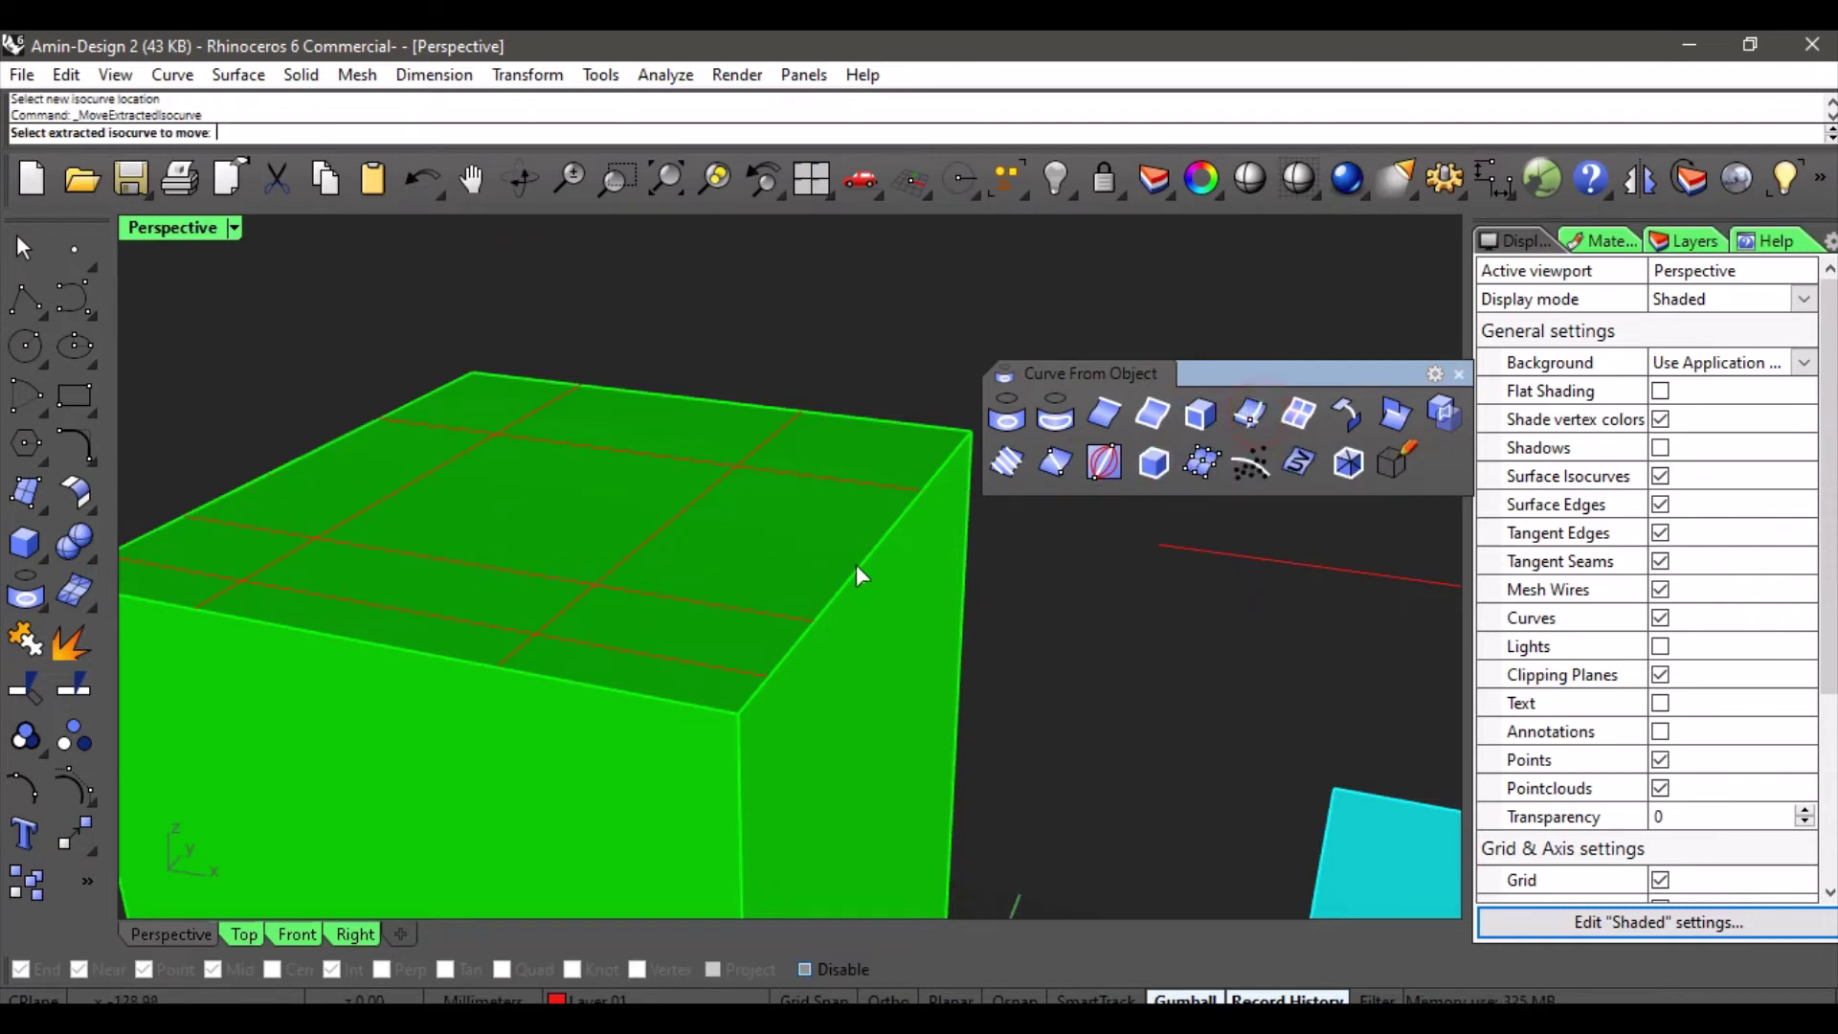
{"action": "left_click", "coordinate": [650, 534]}
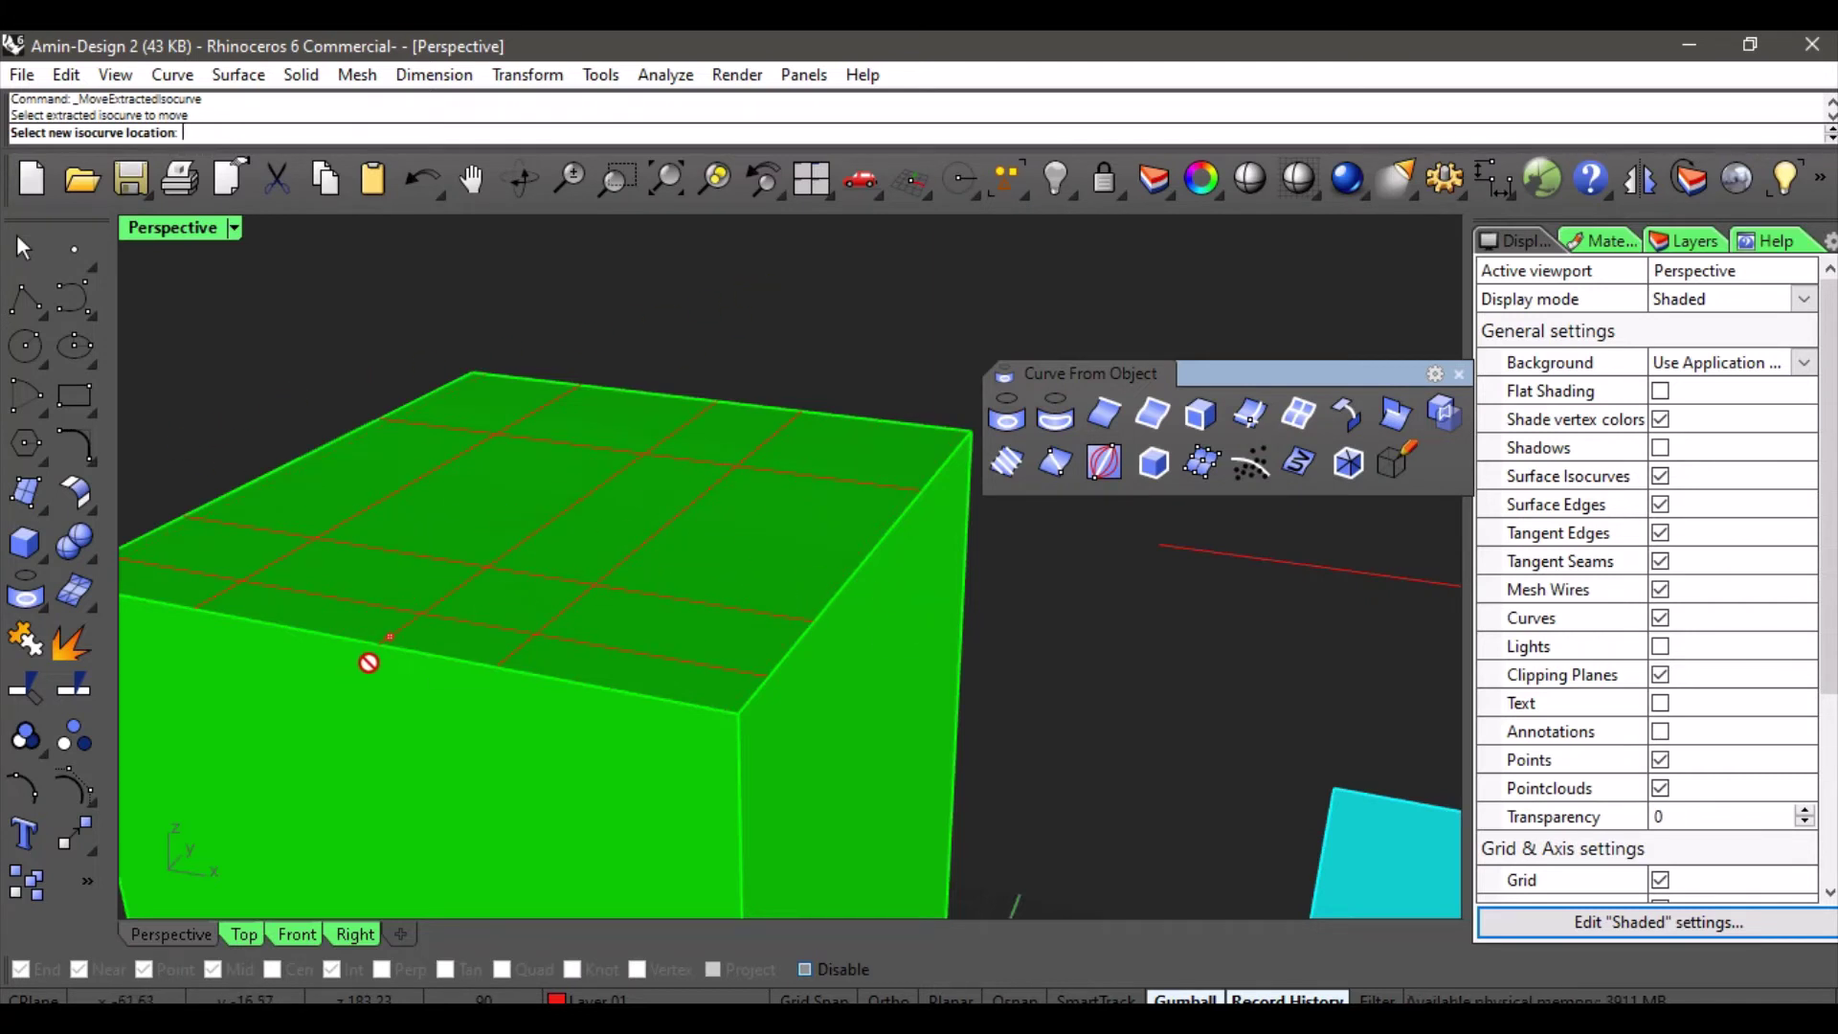
{"action": "left_click", "coordinate": [739, 571]}
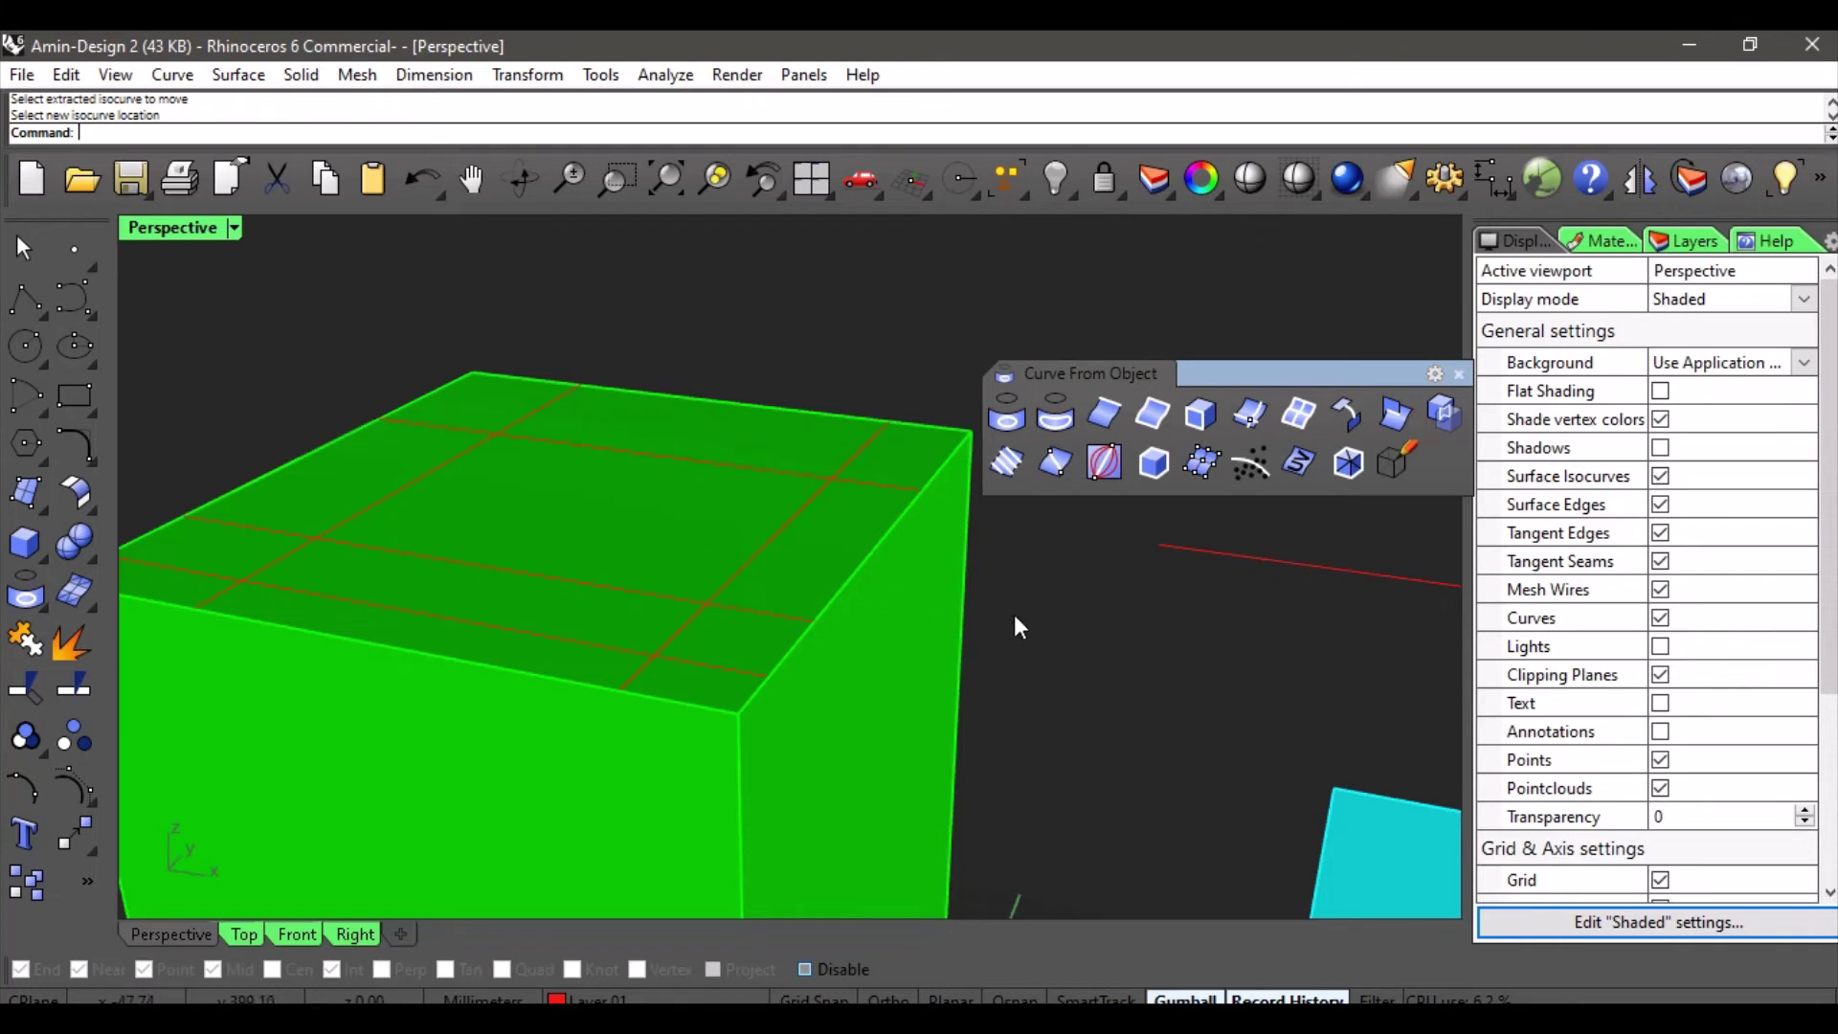
- Extract the green box's wireframe curves with ExtractWireframe and move them out beside the box's left side
{"action": "left_click", "coordinate": [1300, 421]}
{"action": "scroll", "coordinate": [787, 676], "scroll_direction": "down", "scroll_amount": 5}
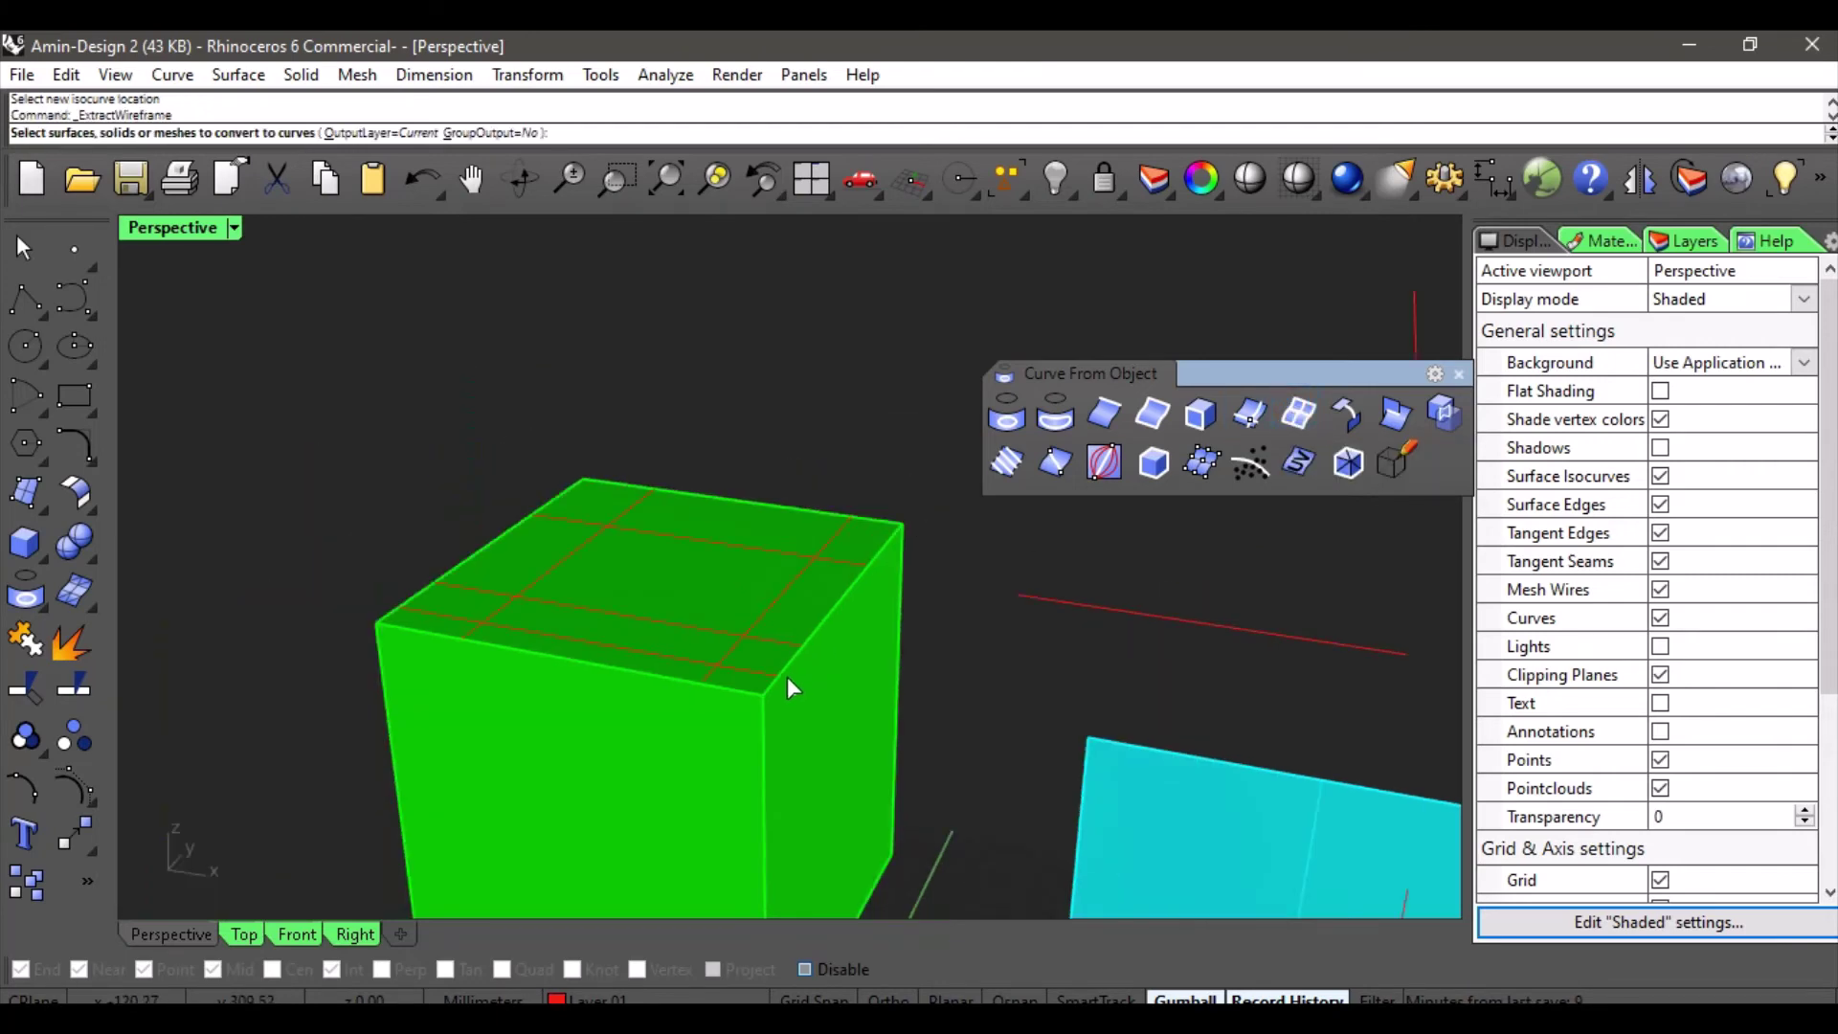
{"action": "scroll", "coordinate": [676, 667], "scroll_direction": "down", "scroll_amount": 3}
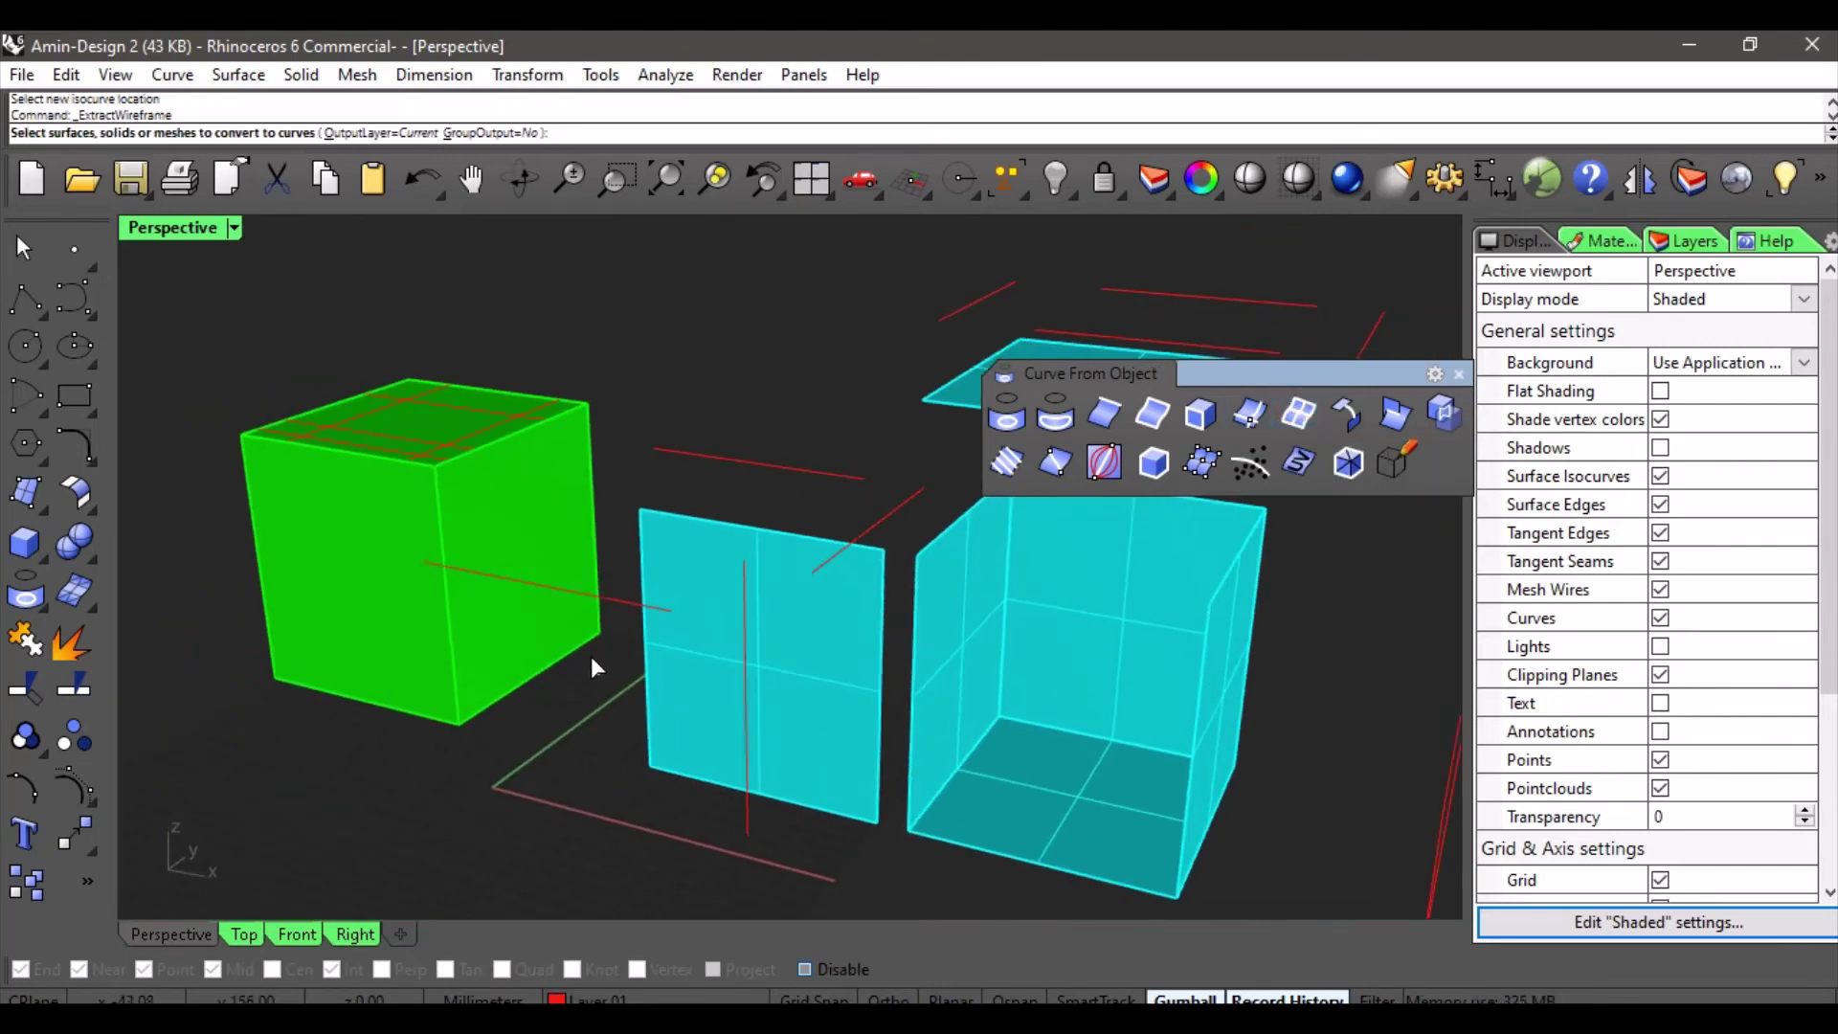
{"action": "left_click", "coordinate": [383, 551]}
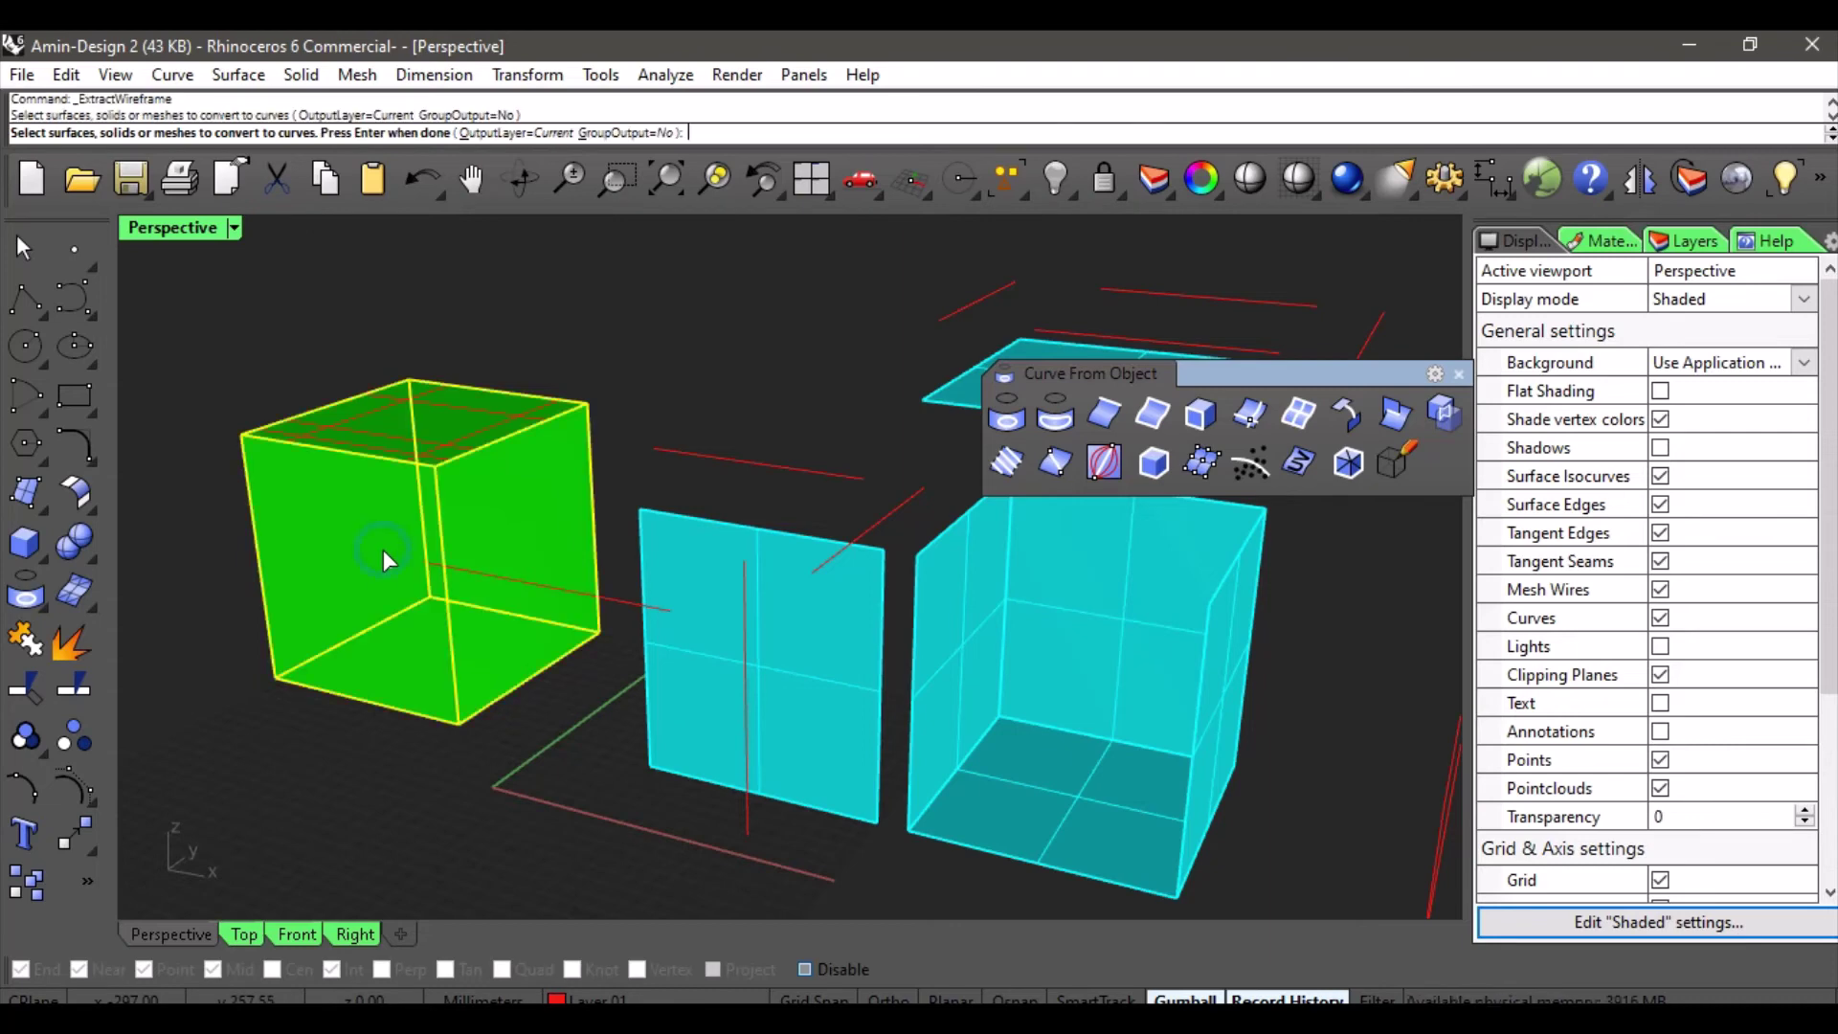
{"action": "key", "text": "Return"}
{"action": "scroll", "coordinate": [344, 586], "scroll_direction": "down", "scroll_amount": 3}
{"action": "right_click_drag", "start_coordinate": [333, 604], "coordinate": [584, 666]}
{"action": "left_click_drag", "start_coordinate": [596, 635], "coordinate": [348, 646]}
{"action": "right_click_drag", "start_coordinate": [586, 668], "coordinate": [680, 653], "text": "shift"}
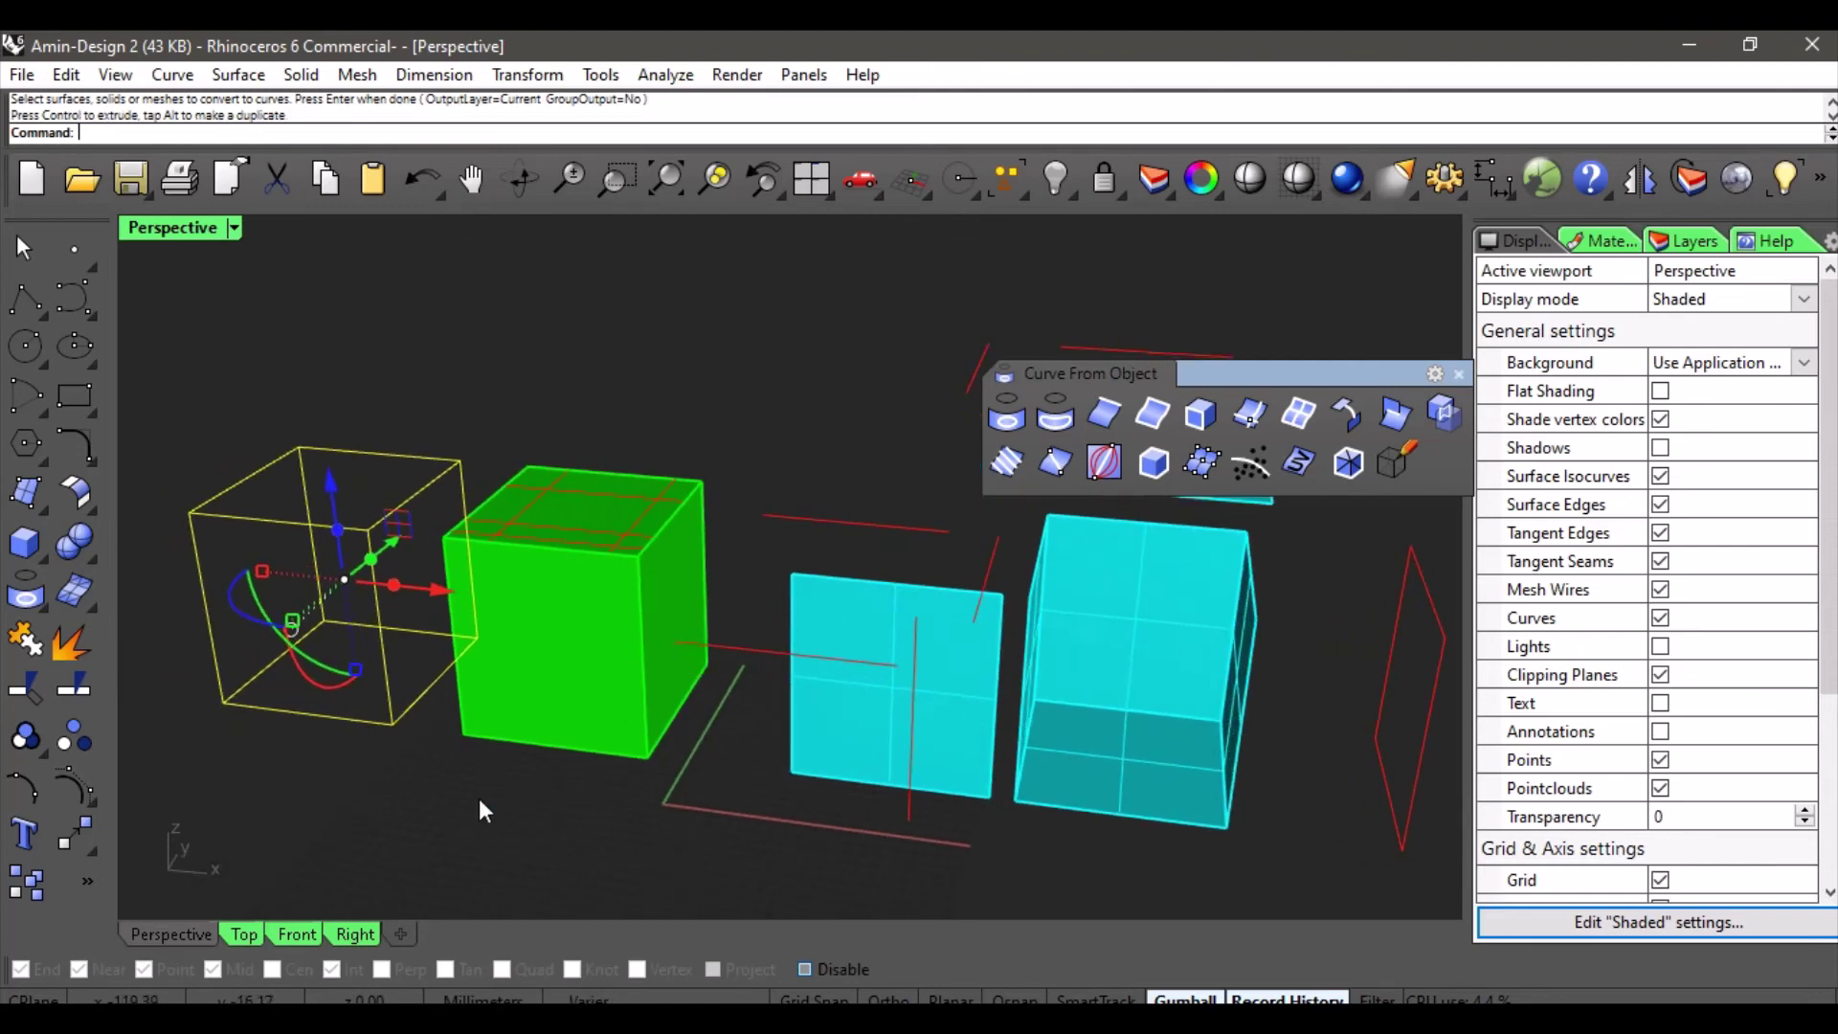
{"action": "left_click", "coordinate": [480, 797]}
- Separate the extracted wireframe by moving its bottom outline down and its top outline up along Z
{"action": "left_click", "coordinate": [360, 728]}
{"action": "right_click_drag", "start_coordinate": [360, 730], "coordinate": [373, 666]}
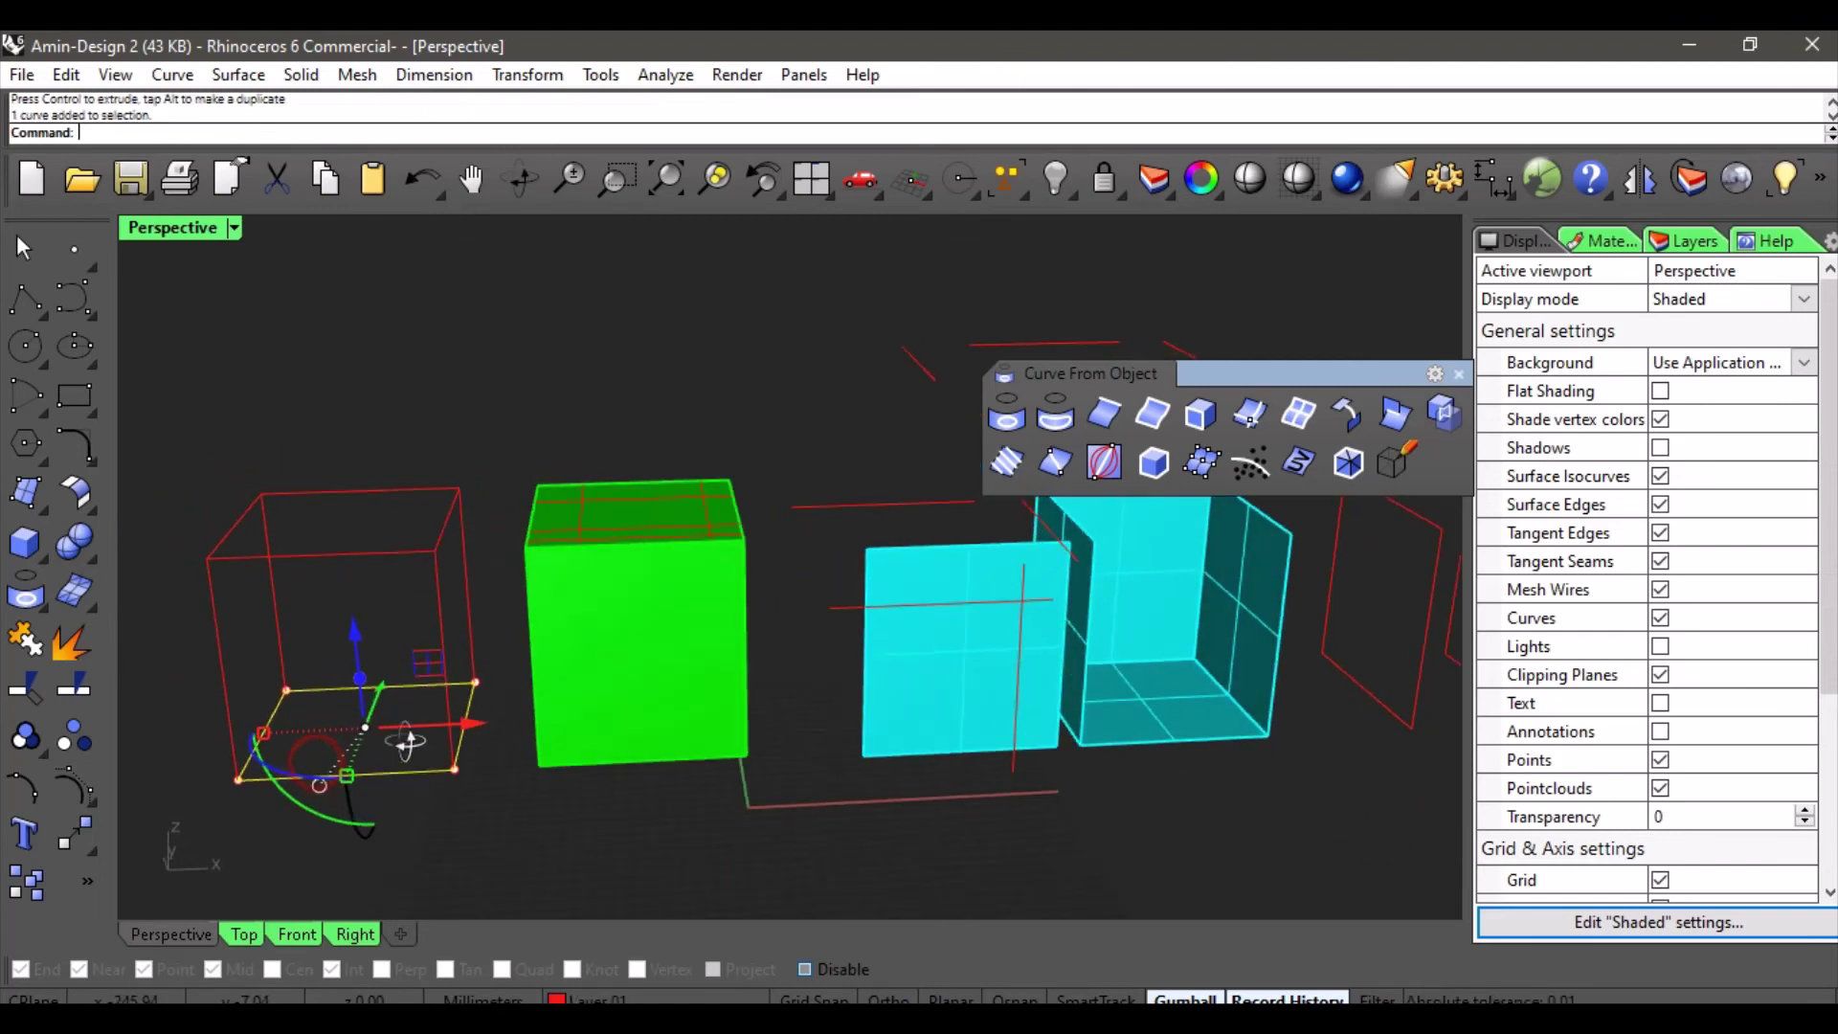
{"action": "left_click_drag", "start_coordinate": [364, 685], "coordinate": [319, 313]}
{"action": "left_click", "coordinate": [370, 578]}
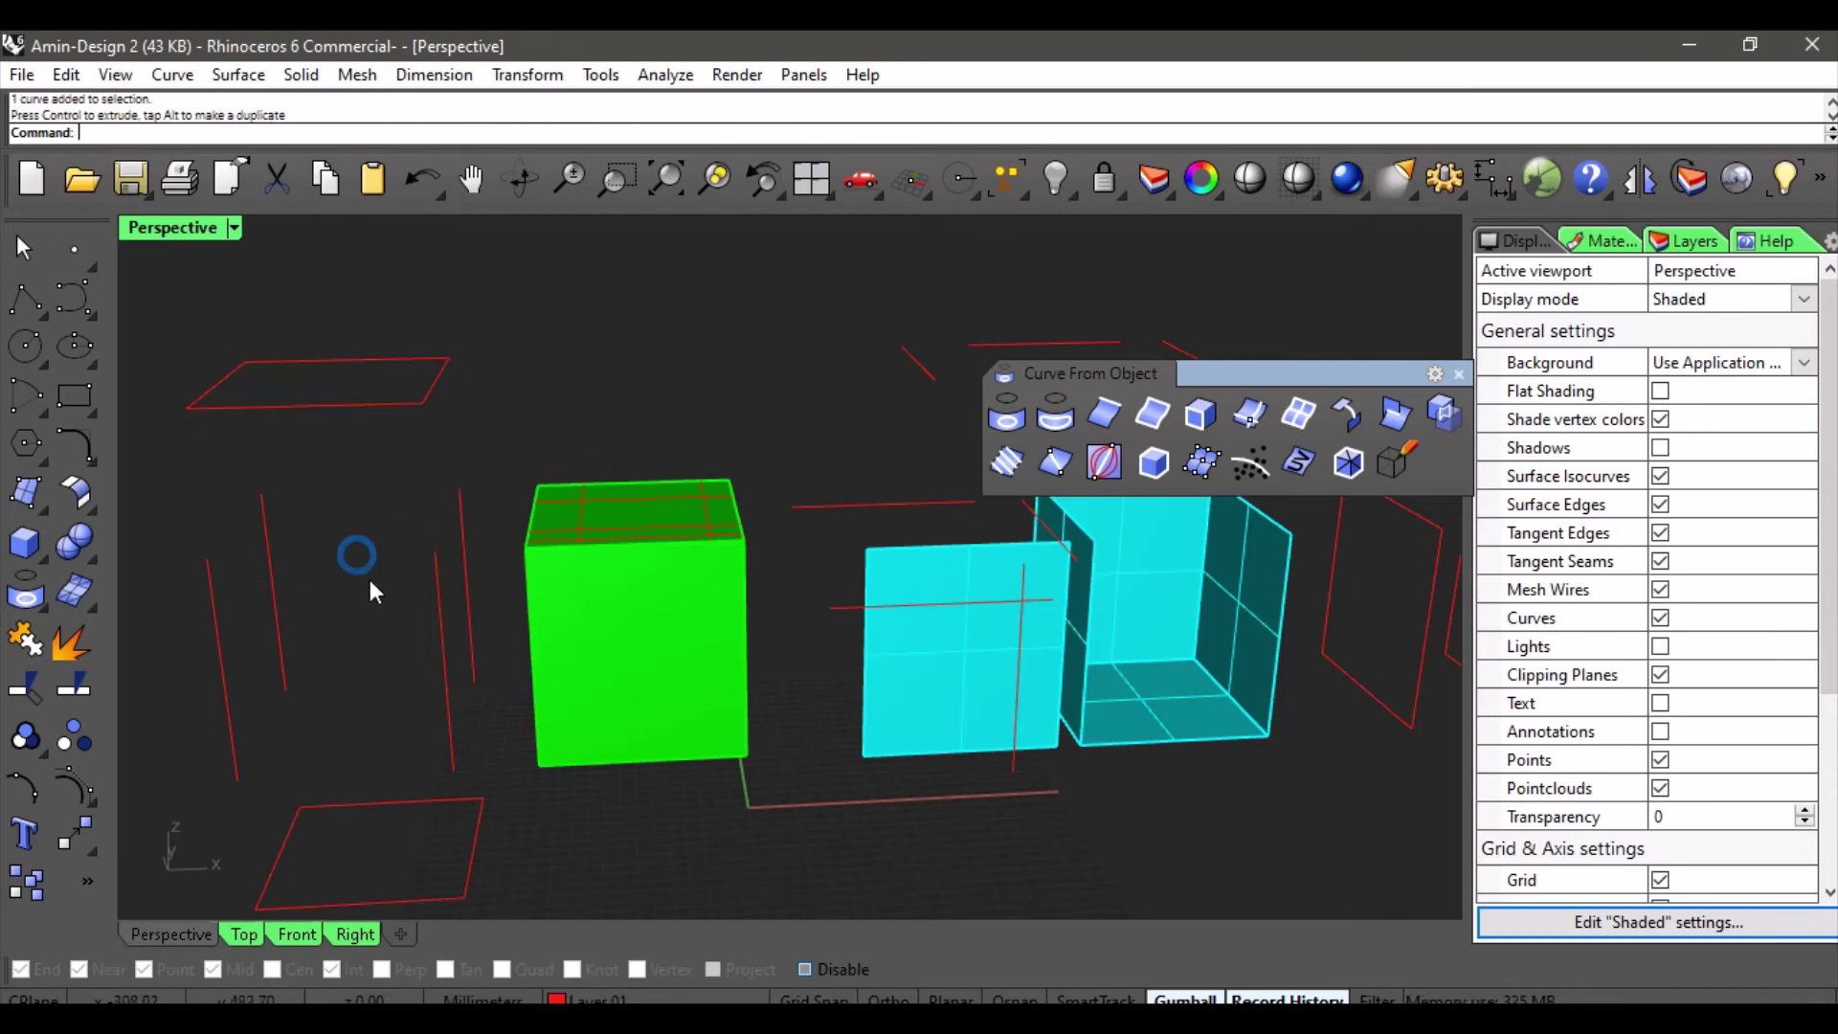
{"action": "right_click_drag", "start_coordinate": [370, 578], "coordinate": [318, 579]}
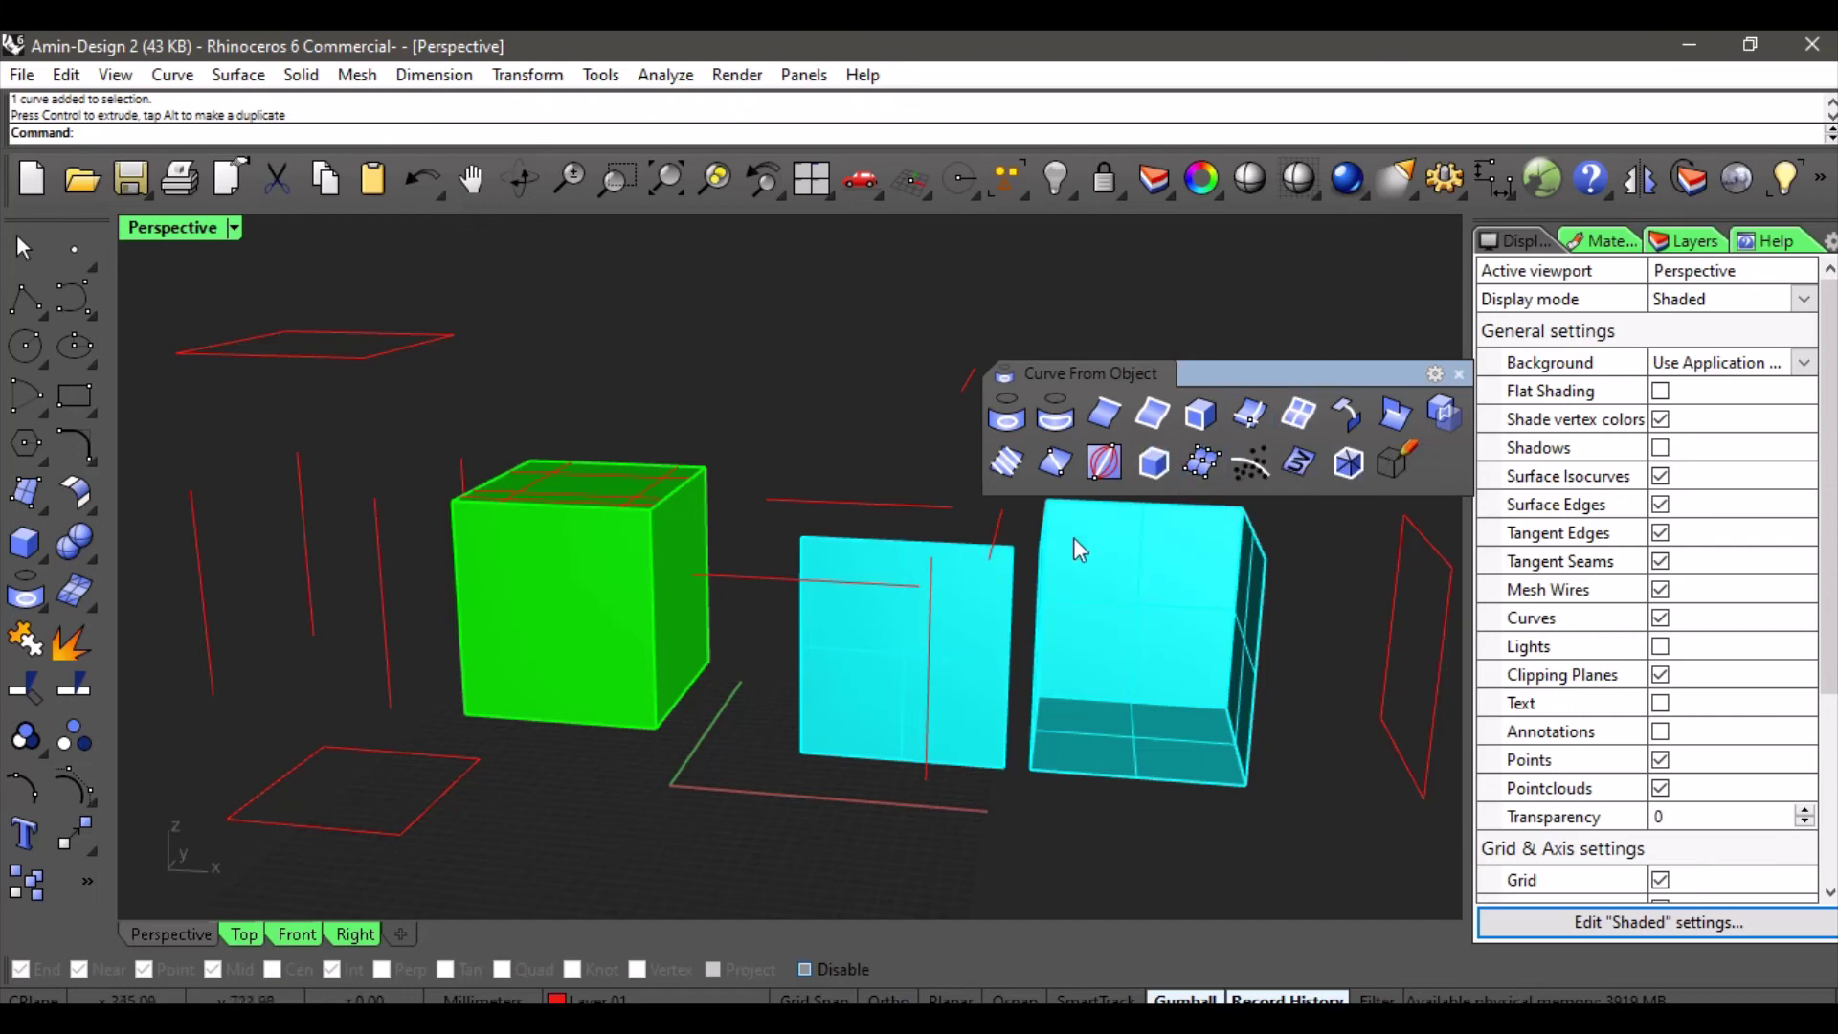
- Extract the wireframe curves of the open cyan box's right side and bottom surfaces with ExtractWireframe
{"action": "right_click_drag", "start_coordinate": [1080, 551], "coordinate": [1094, 509]}
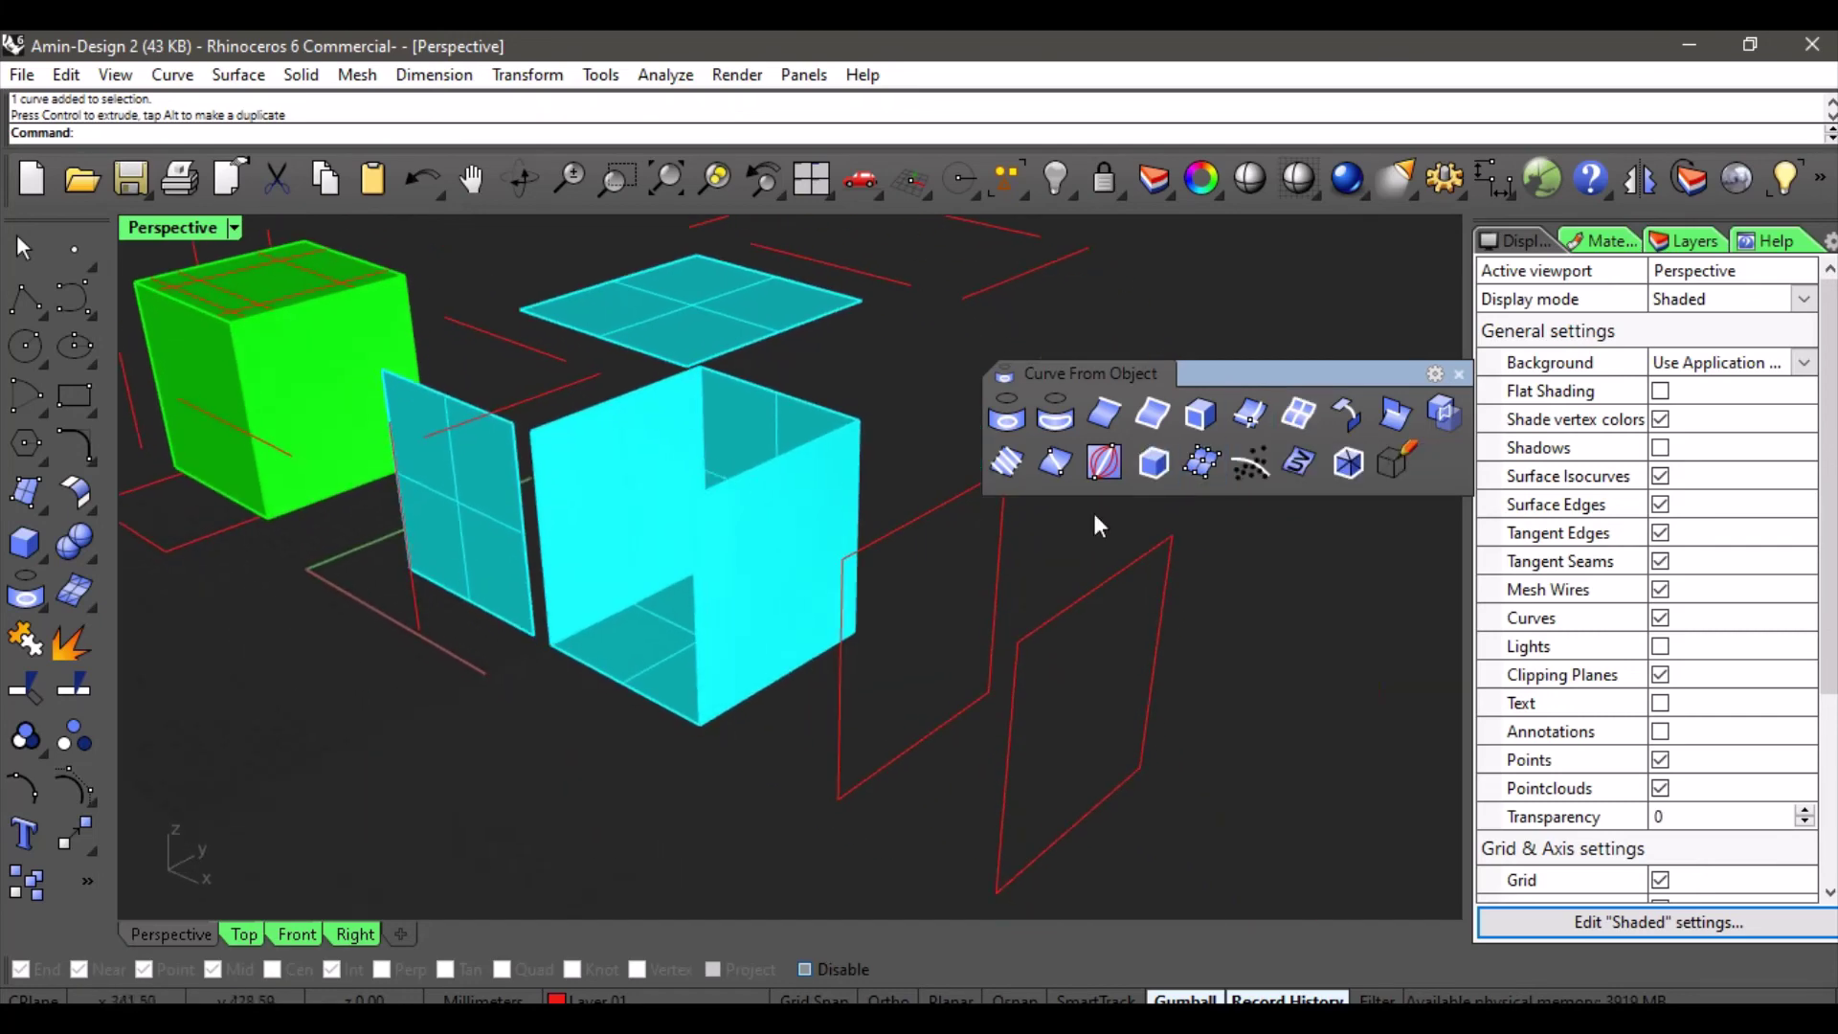
{"action": "left_click", "coordinate": [1292, 456]}
{"action": "right_click_drag", "start_coordinate": [852, 618], "coordinate": [750, 625]}
{"action": "left_click", "coordinate": [847, 571]}
{"action": "left_click", "coordinate": [725, 635]}
{"action": "scroll", "coordinate": [793, 639], "scroll_direction": "down", "scroll_amount": 4}
{"action": "scroll", "coordinate": [830, 626], "scroll_direction": "up", "scroll_amount": 4}
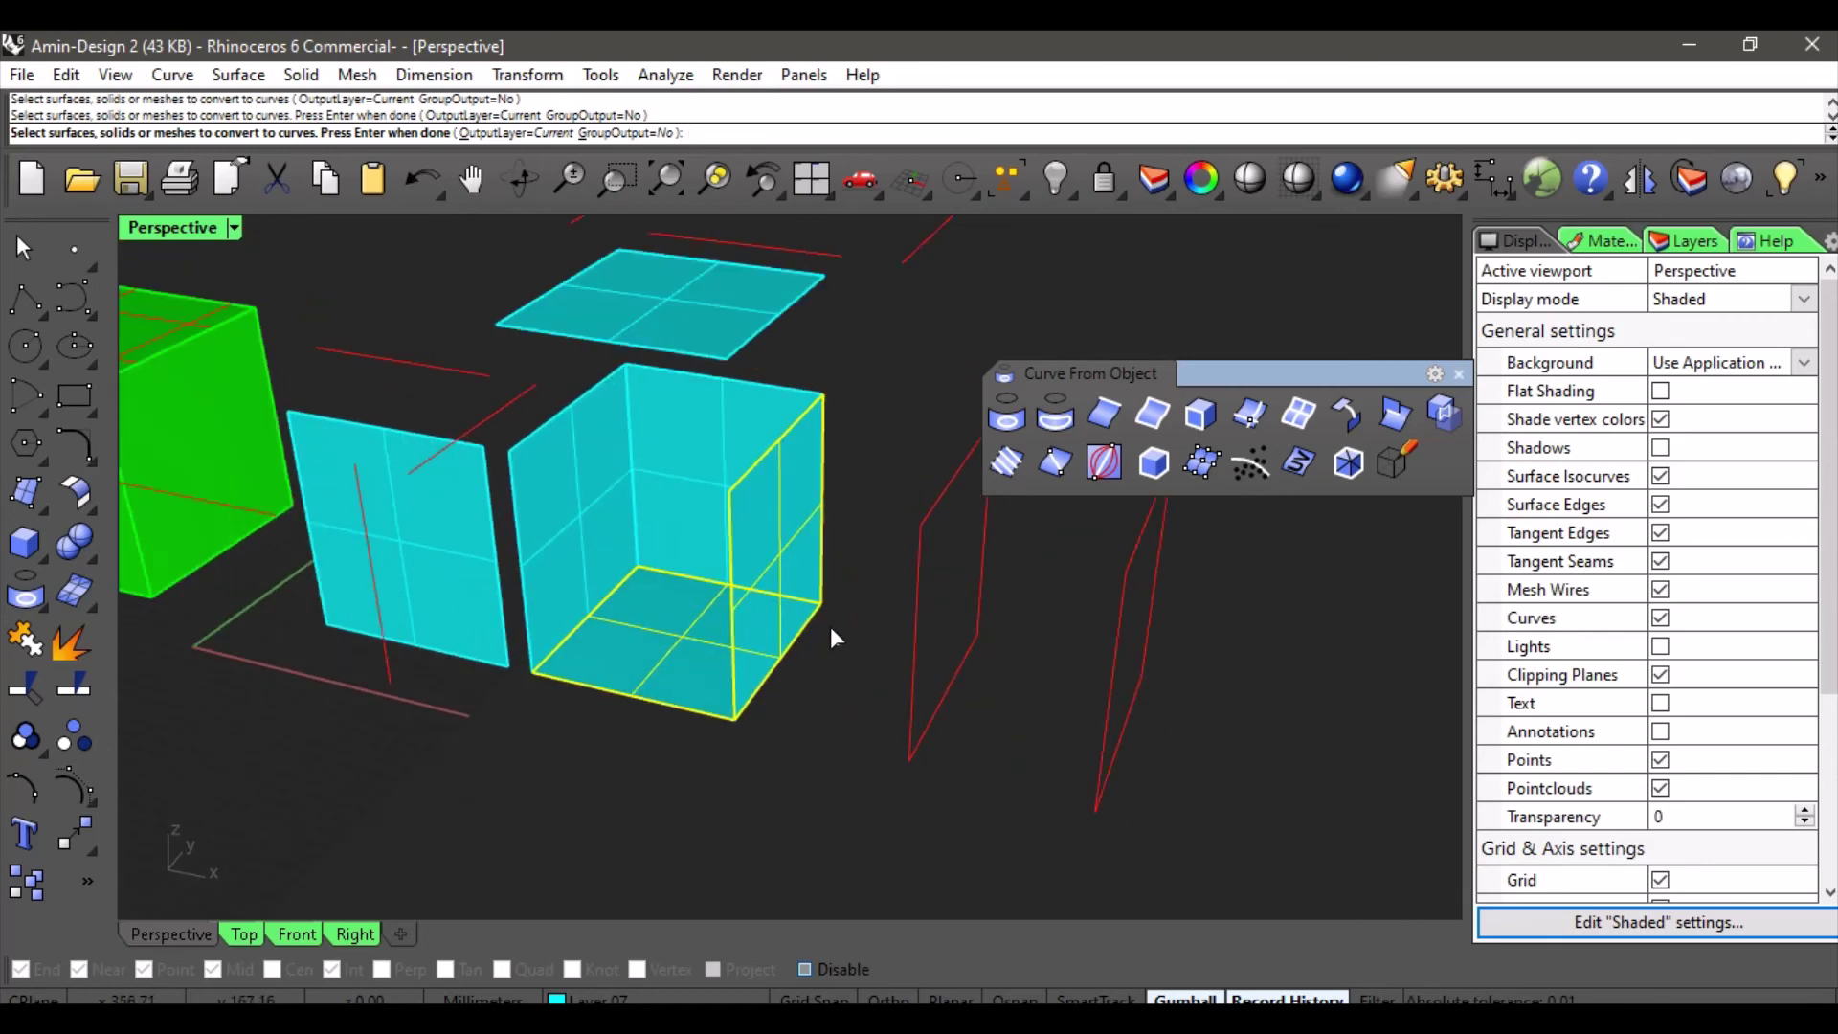
{"action": "right_click", "coordinate": [826, 623]}
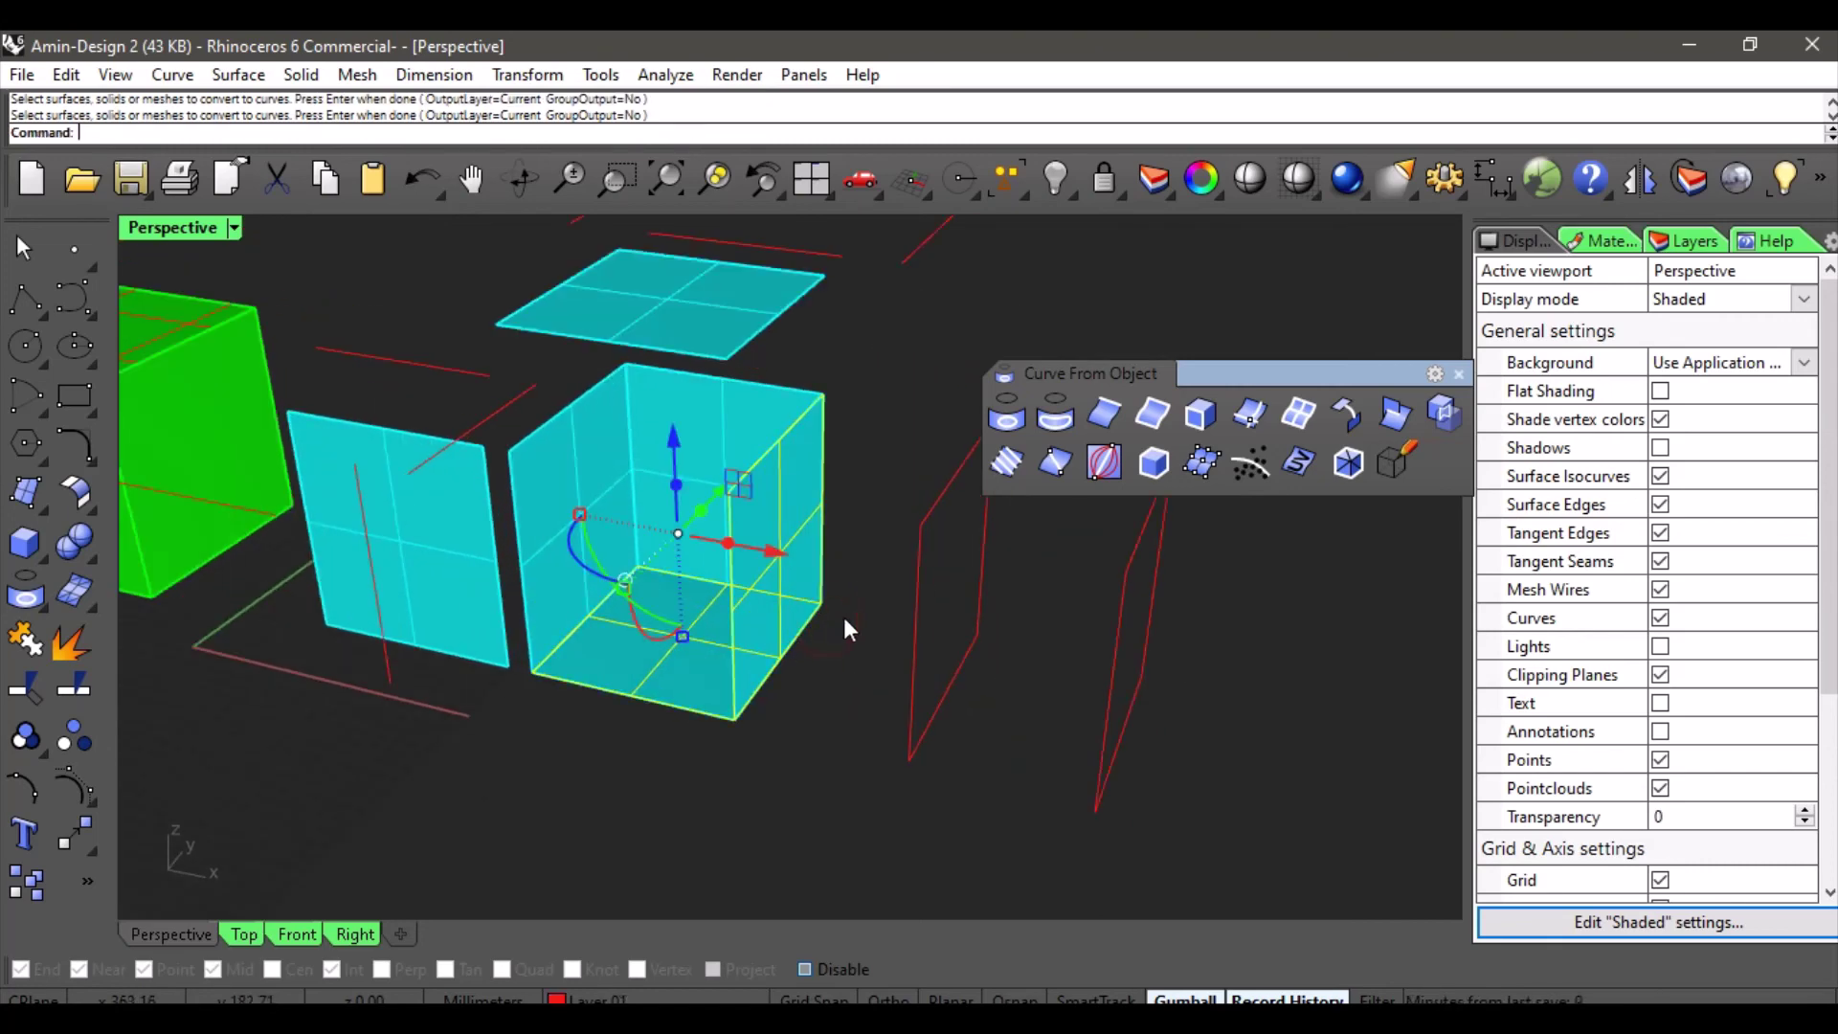
- Move the extracted side and bottom wireframe curves out of the cyan box into the empty space below it
{"action": "left_click_drag", "start_coordinate": [736, 485], "coordinate": [829, 755]}
{"action": "scroll", "coordinate": [905, 672], "scroll_direction": "down", "scroll_amount": 5}
{"action": "right_click_drag", "start_coordinate": [905, 673], "coordinate": [781, 590]}
{"action": "scroll", "coordinate": [781, 590], "scroll_direction": "up", "scroll_amount": 3}
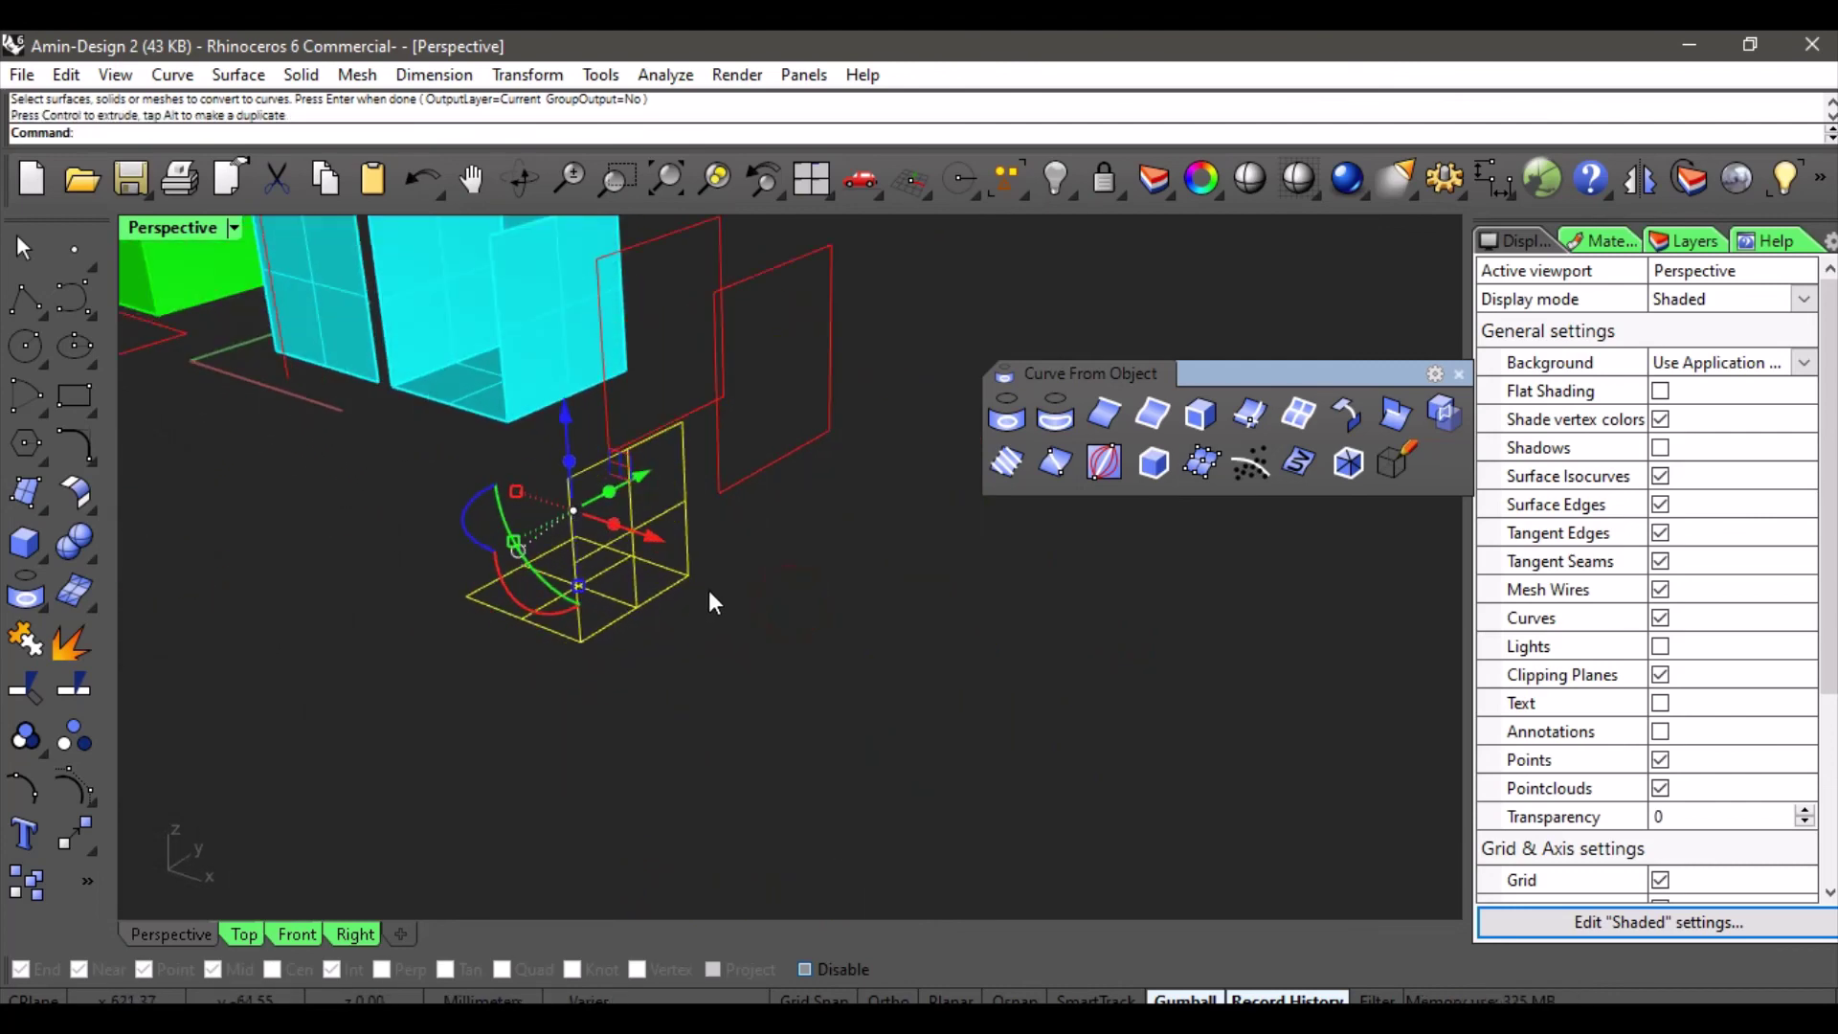
{"action": "left_click", "coordinate": [746, 655]}
- Pull the side wireframe's horizontal middle curve outward along X and its vertical middle curve the opposite way
{"action": "right_click_drag", "start_coordinate": [682, 636], "coordinate": [716, 576], "text": "shift"}
{"action": "scroll", "coordinate": [814, 697], "scroll_direction": "up", "scroll_amount": 2}
{"action": "left_click", "coordinate": [756, 558]}
{"action": "left_click_drag", "start_coordinate": [870, 565], "coordinate": [1034, 597]}
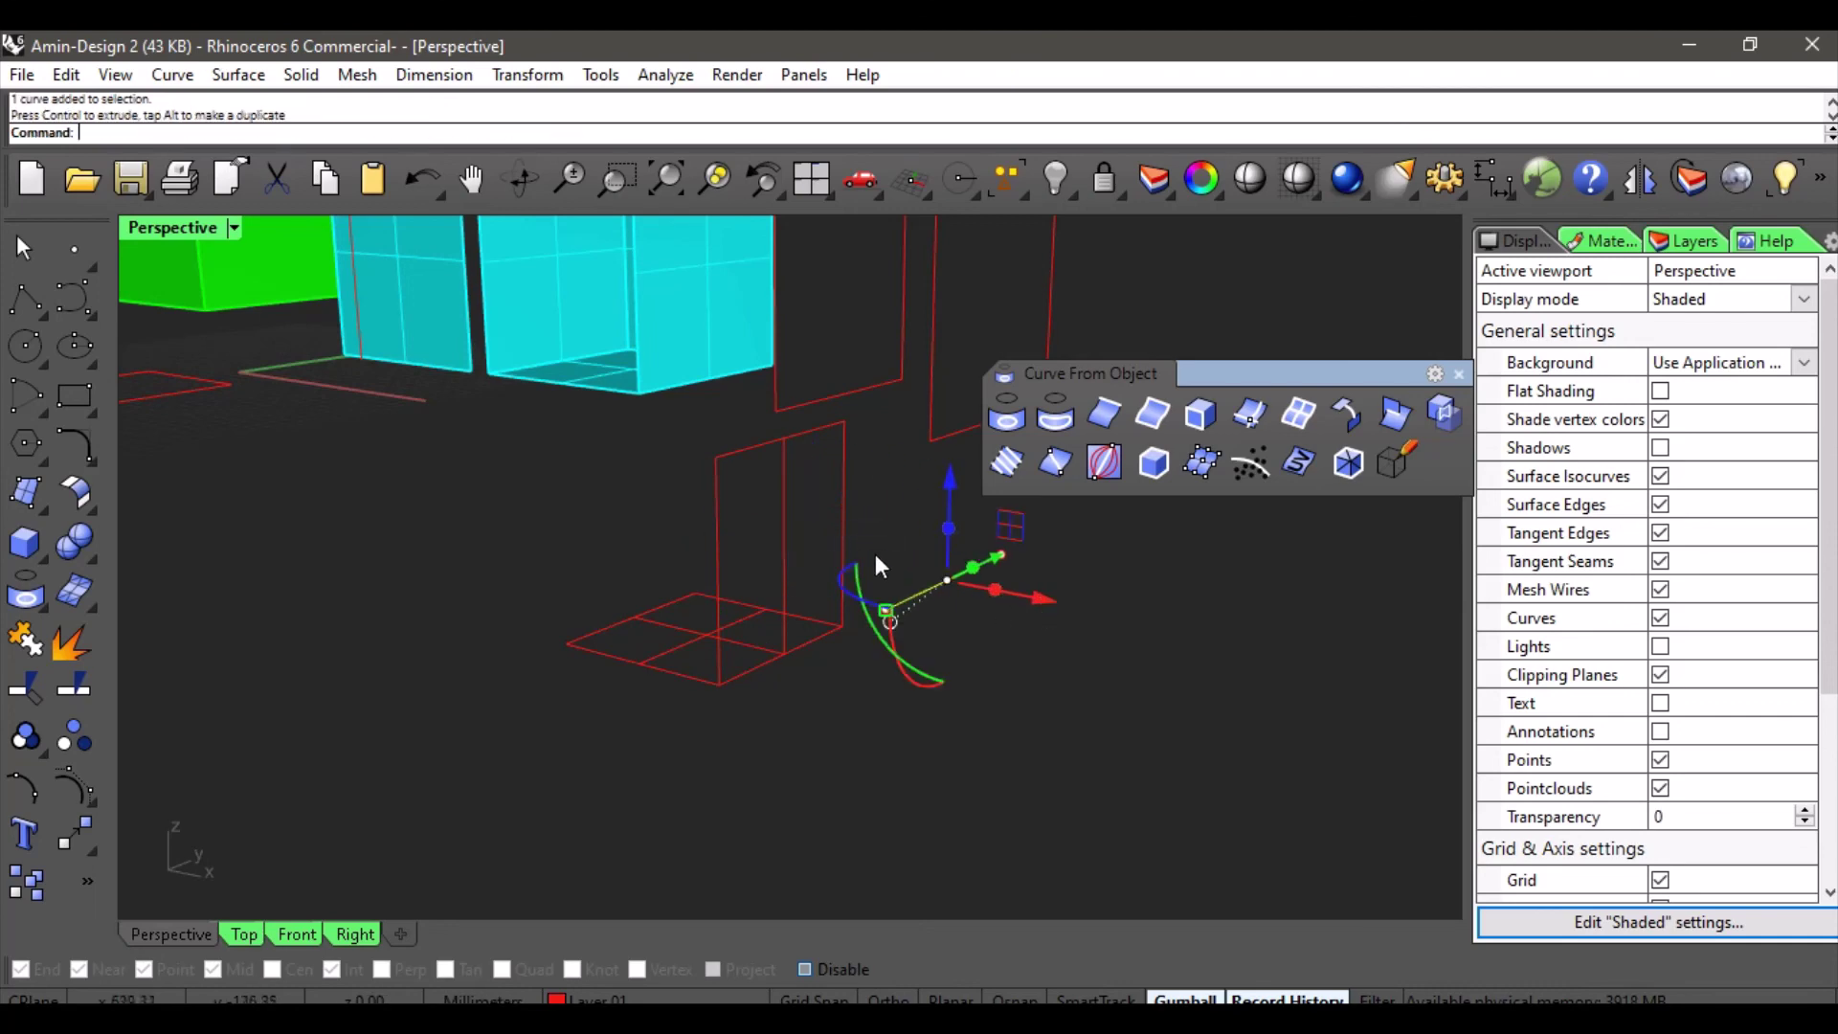
{"action": "left_click", "coordinate": [782, 527]}
{"action": "left_click_drag", "start_coordinate": [868, 563], "coordinate": [669, 524]}
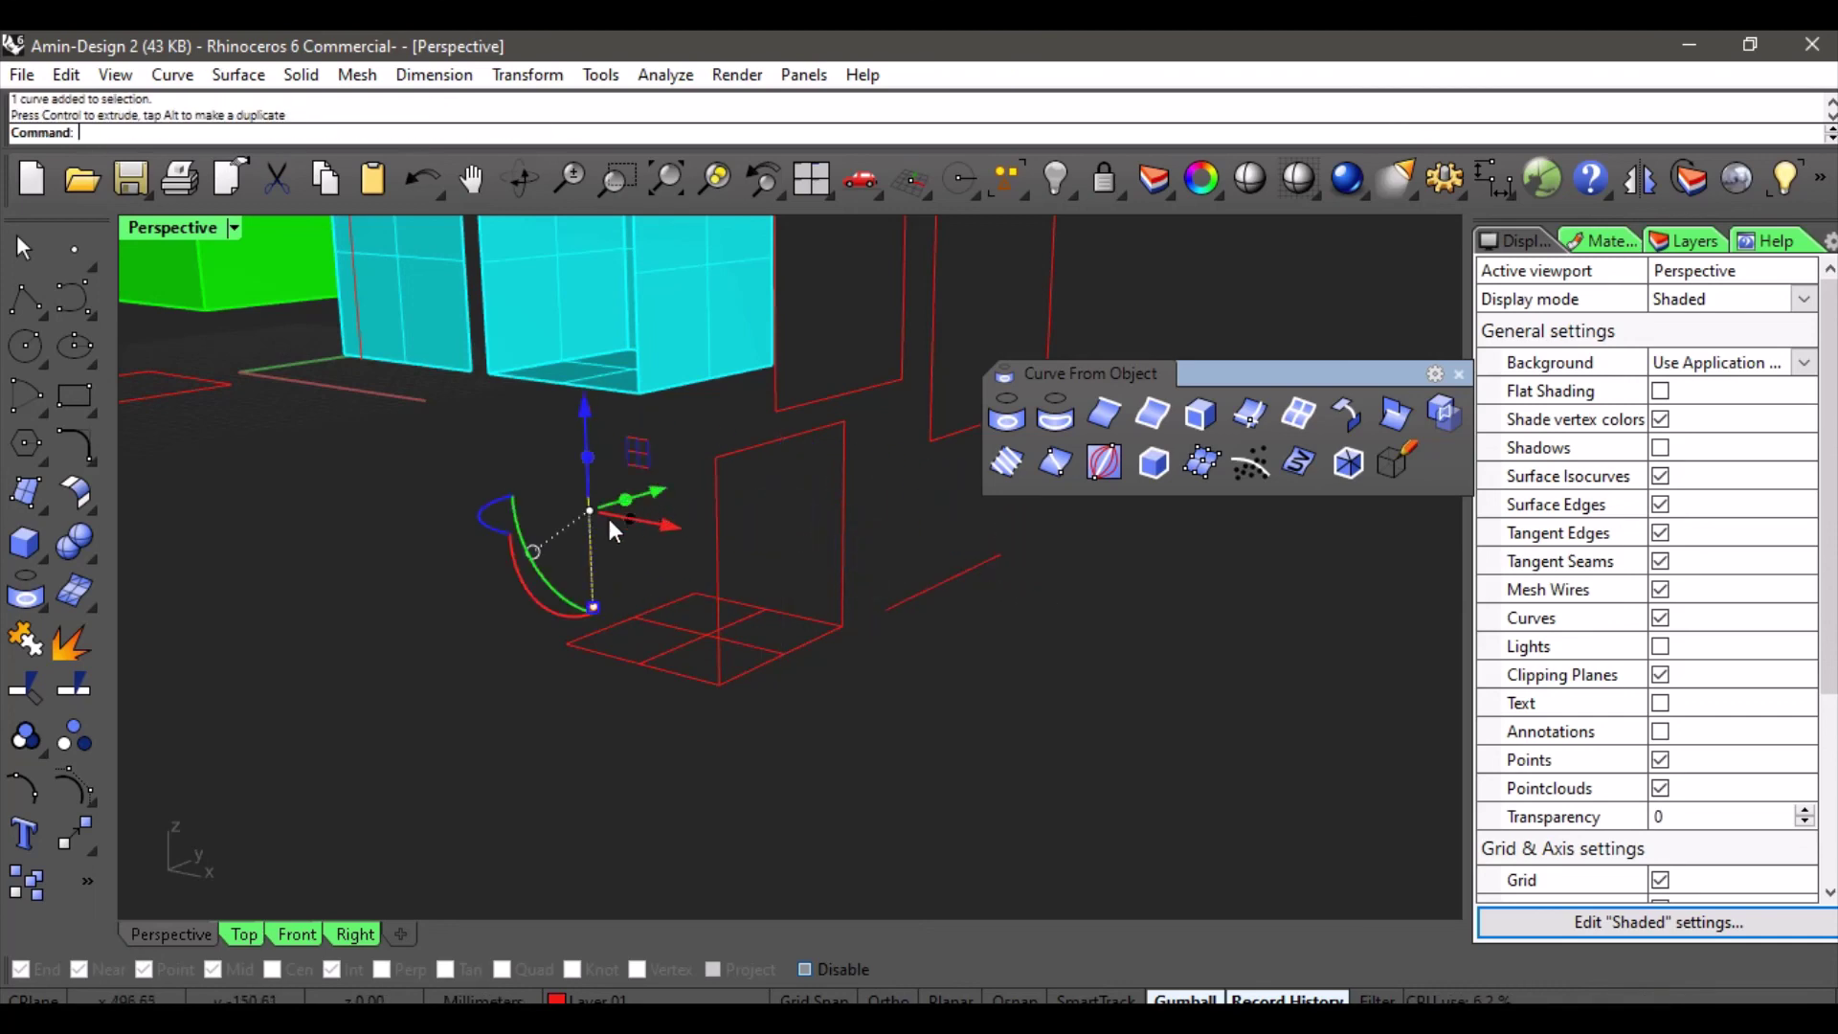
{"action": "left_click", "coordinate": [577, 529]}
{"action": "right_click_drag", "start_coordinate": [479, 506], "coordinate": [934, 657]}
{"action": "scroll", "coordinate": [507, 567], "scroll_direction": "down", "scroll_amount": 4}
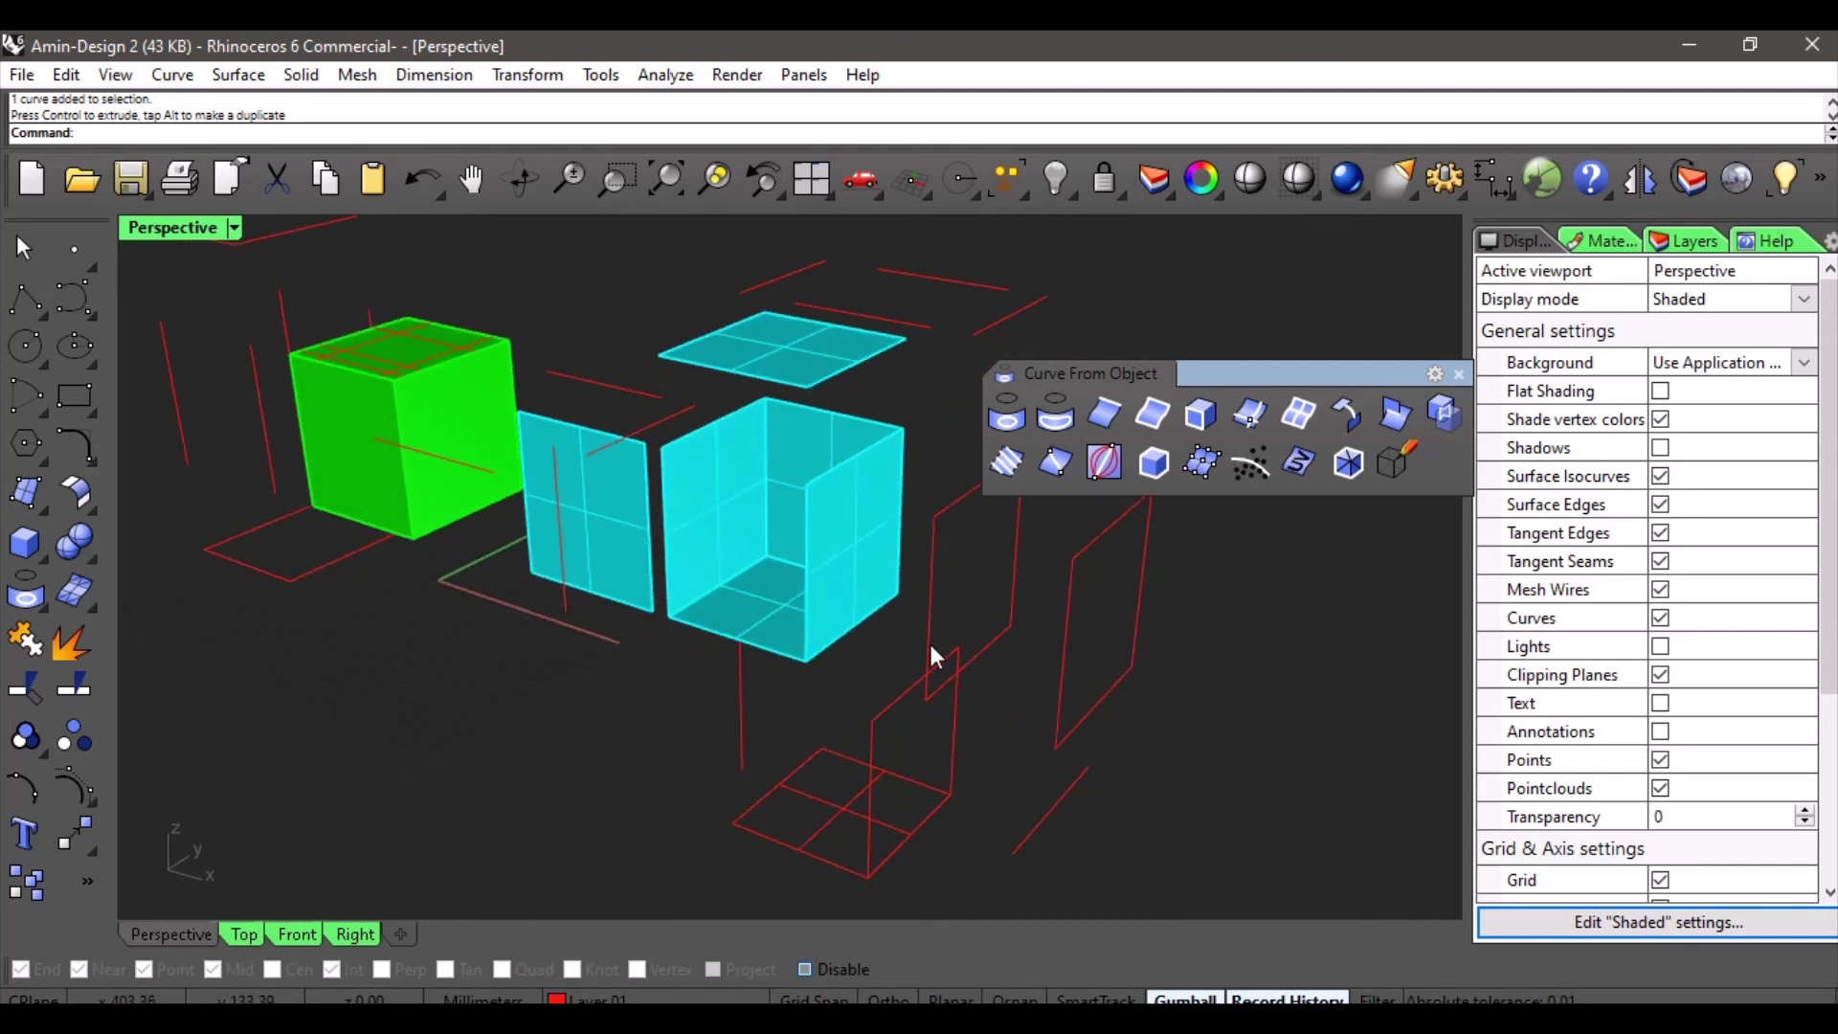